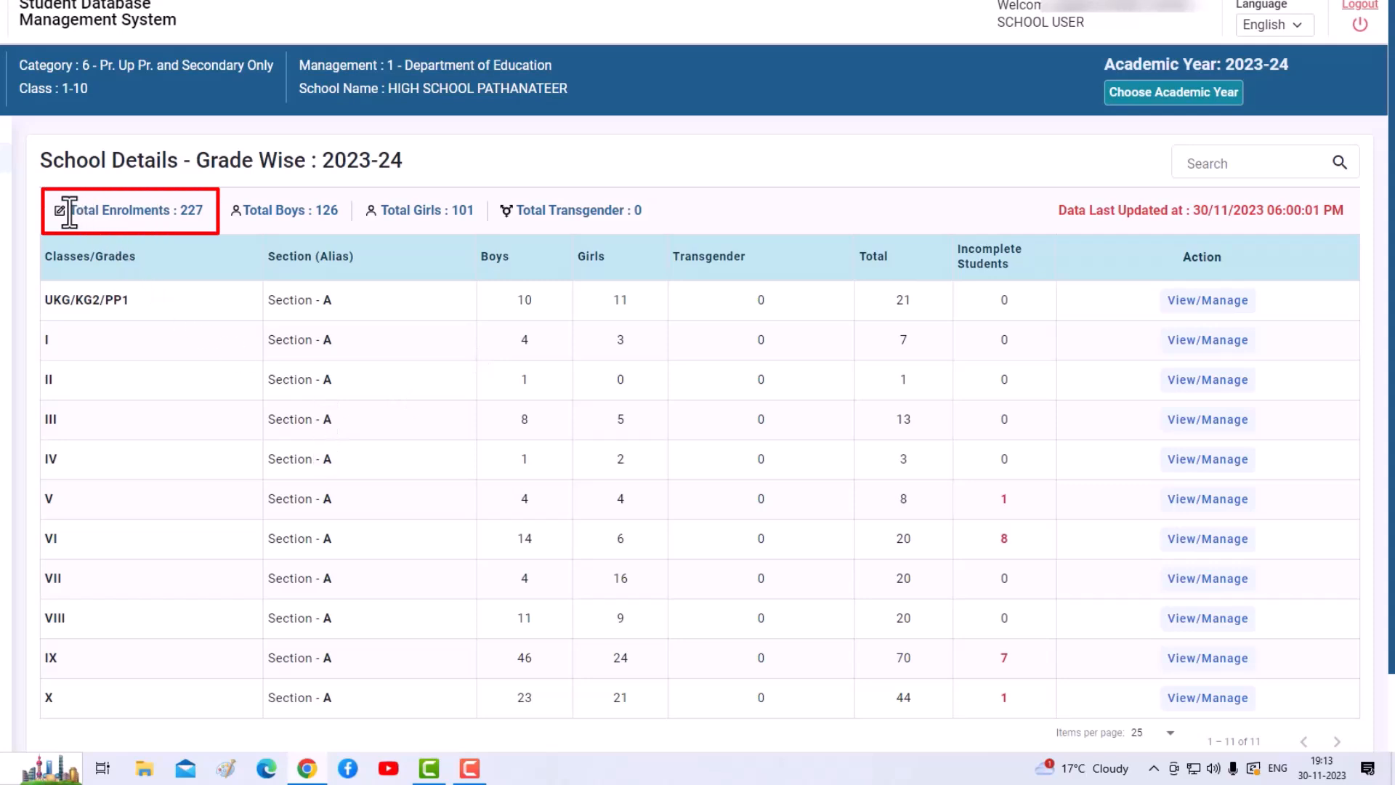
- Note the 227 total enrolments and boys count, then review the List of All Students table
triple_click(206, 212)
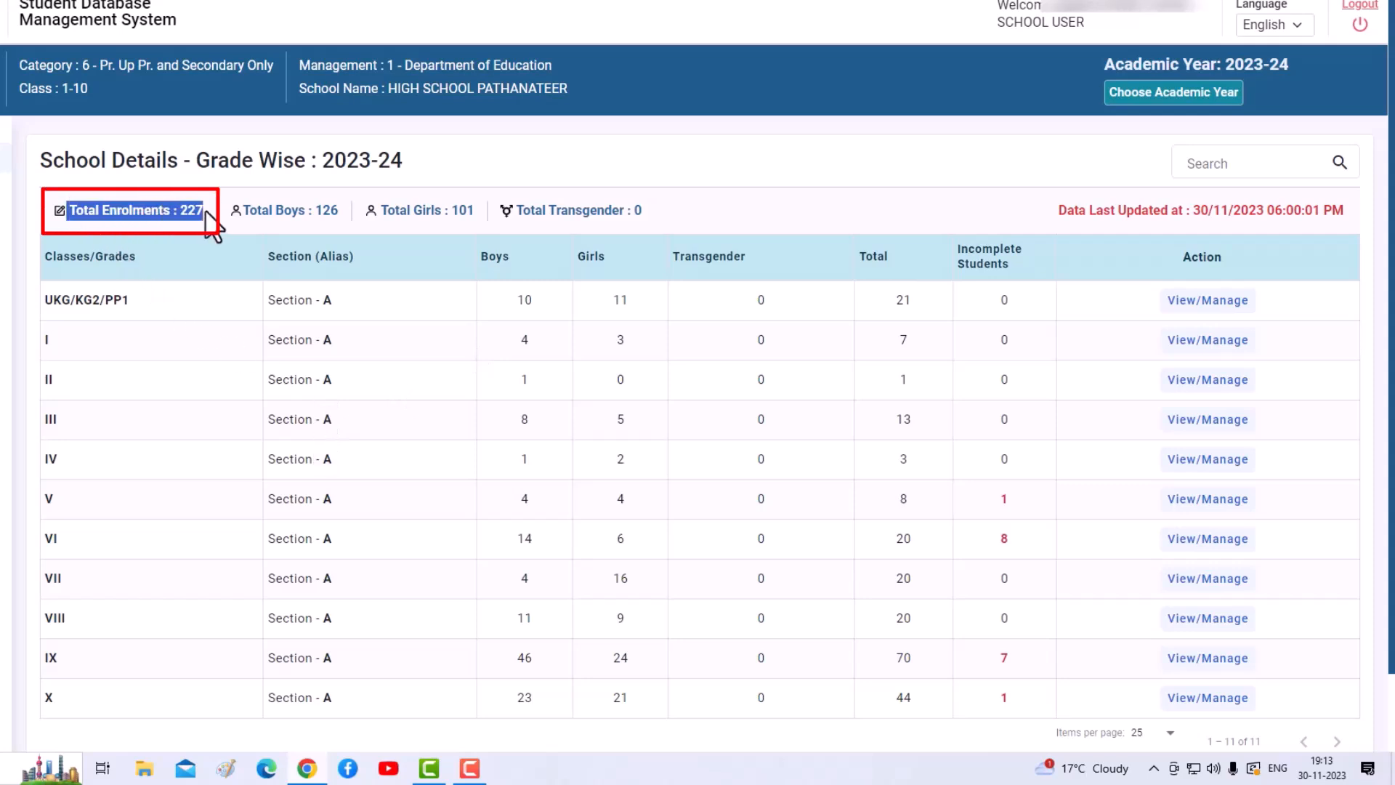
left_click_drag(244, 214, 316, 213)
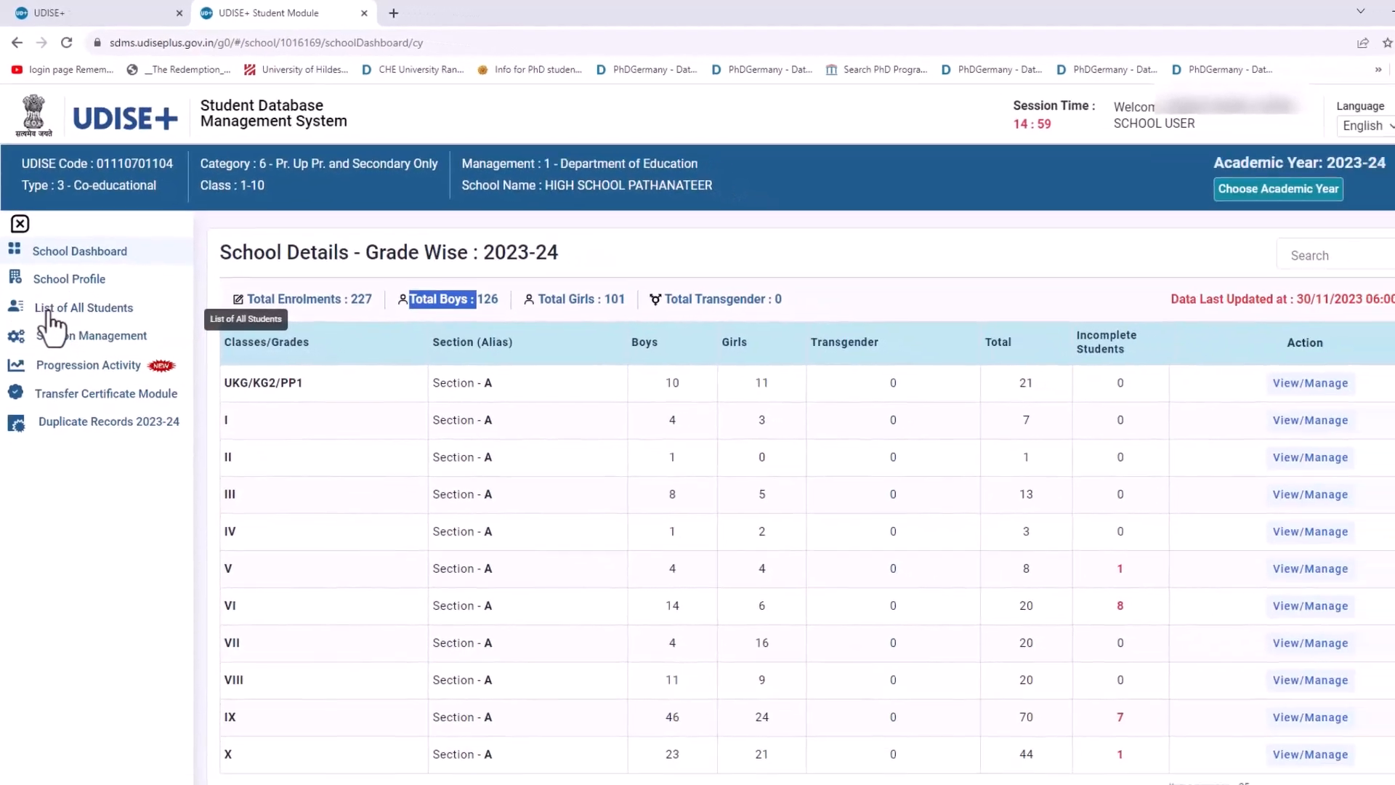
left_click(59, 377)
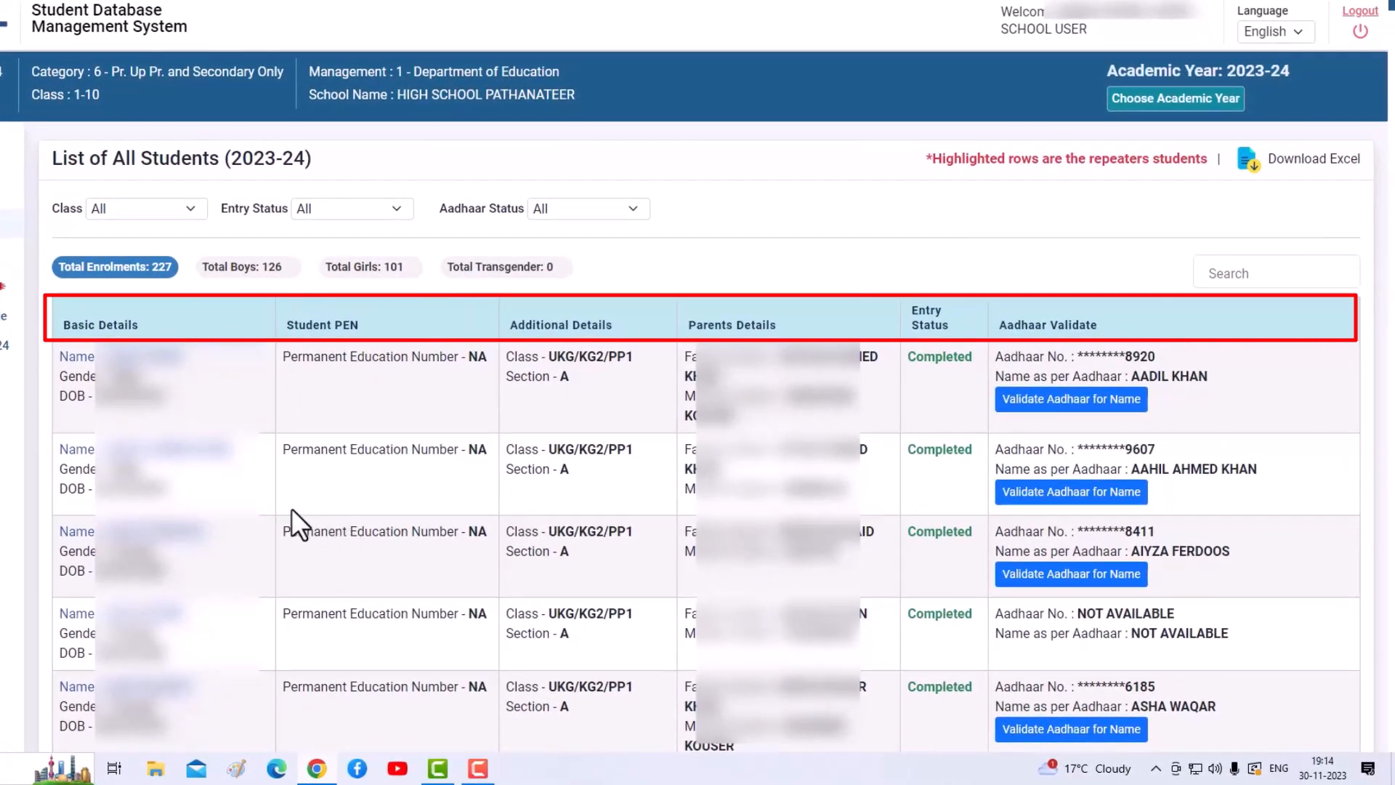
scroll(286, 503, "down", 5)
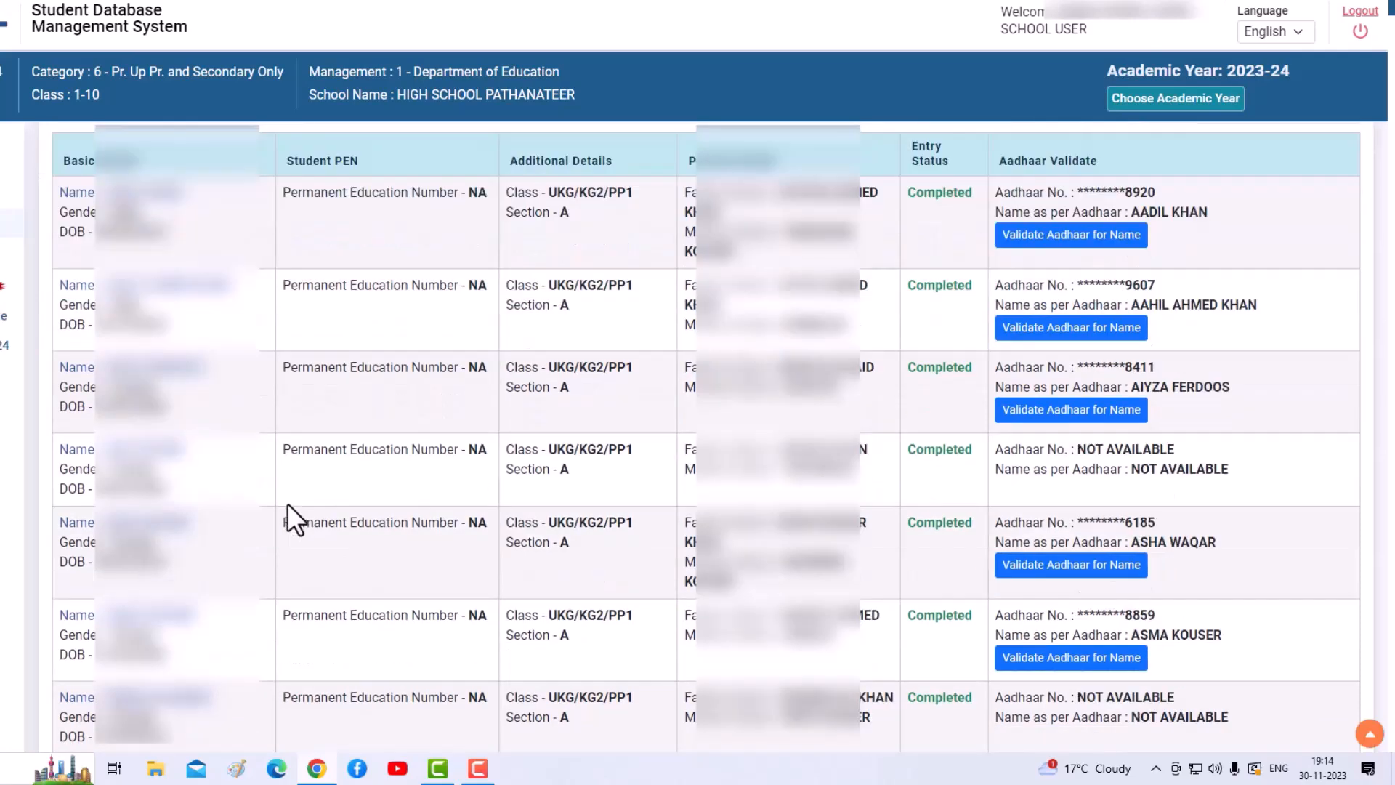
scroll(286, 502, "up", 3)
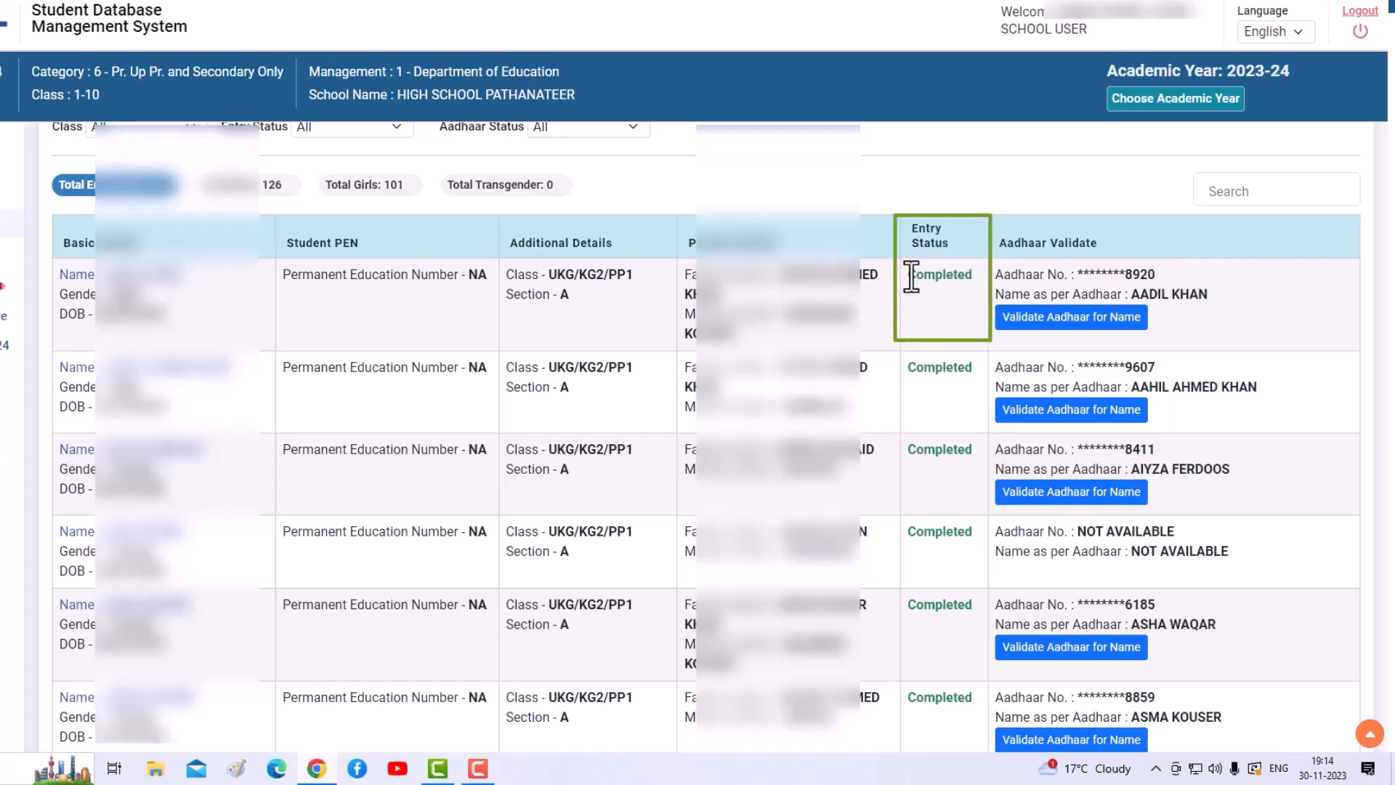
left_click_drag(911, 276, 972, 277)
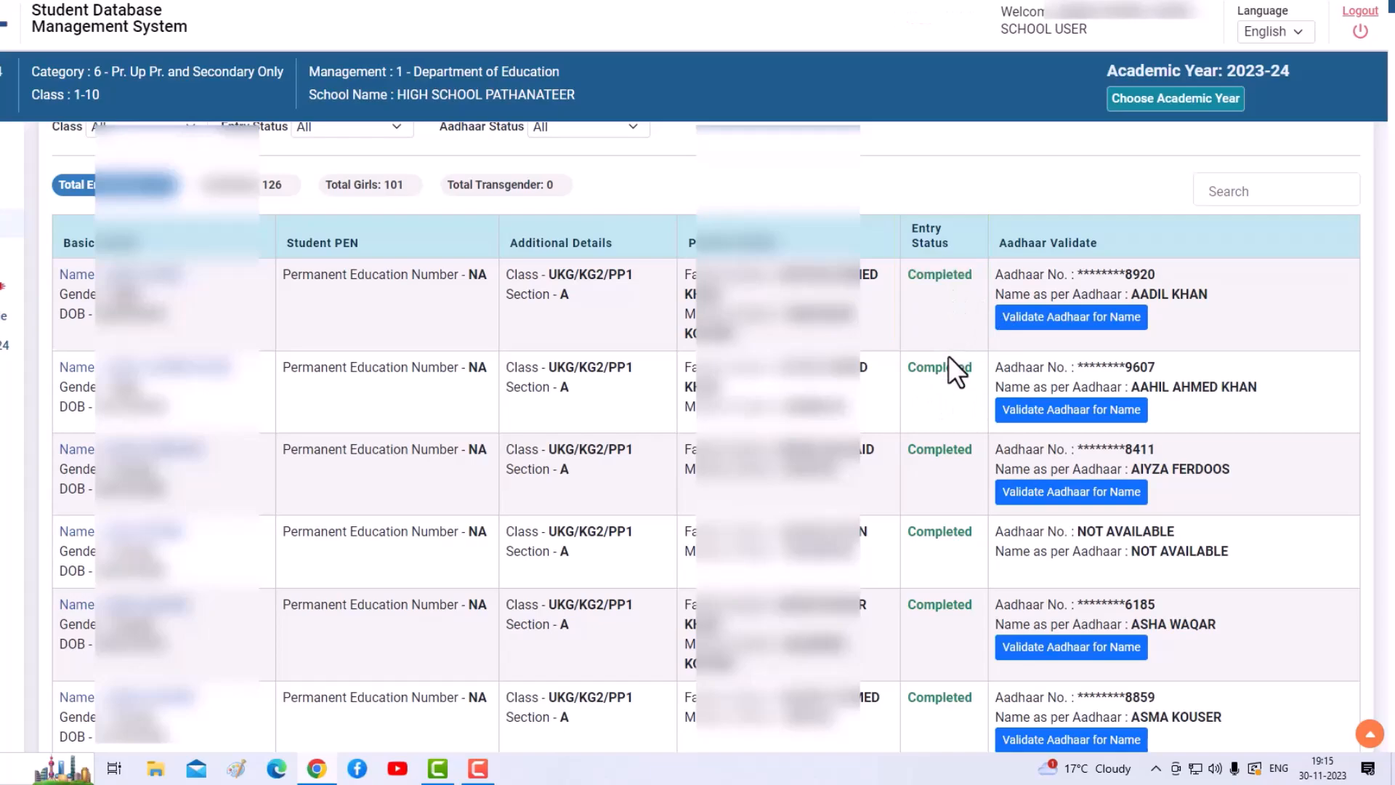
scroll(948, 355, "down", 10)
scroll(948, 355, "down", 15)
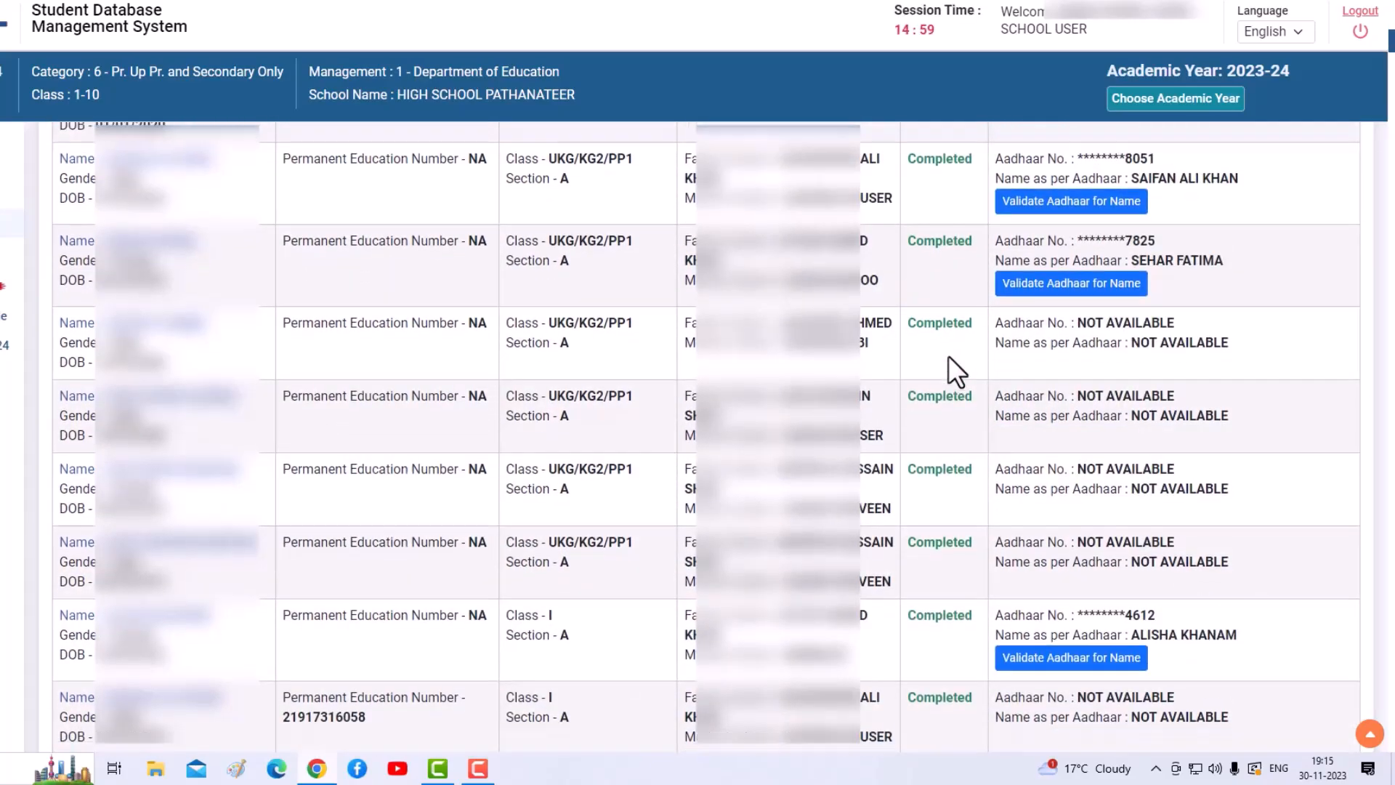
scroll(952, 369, "down", 15)
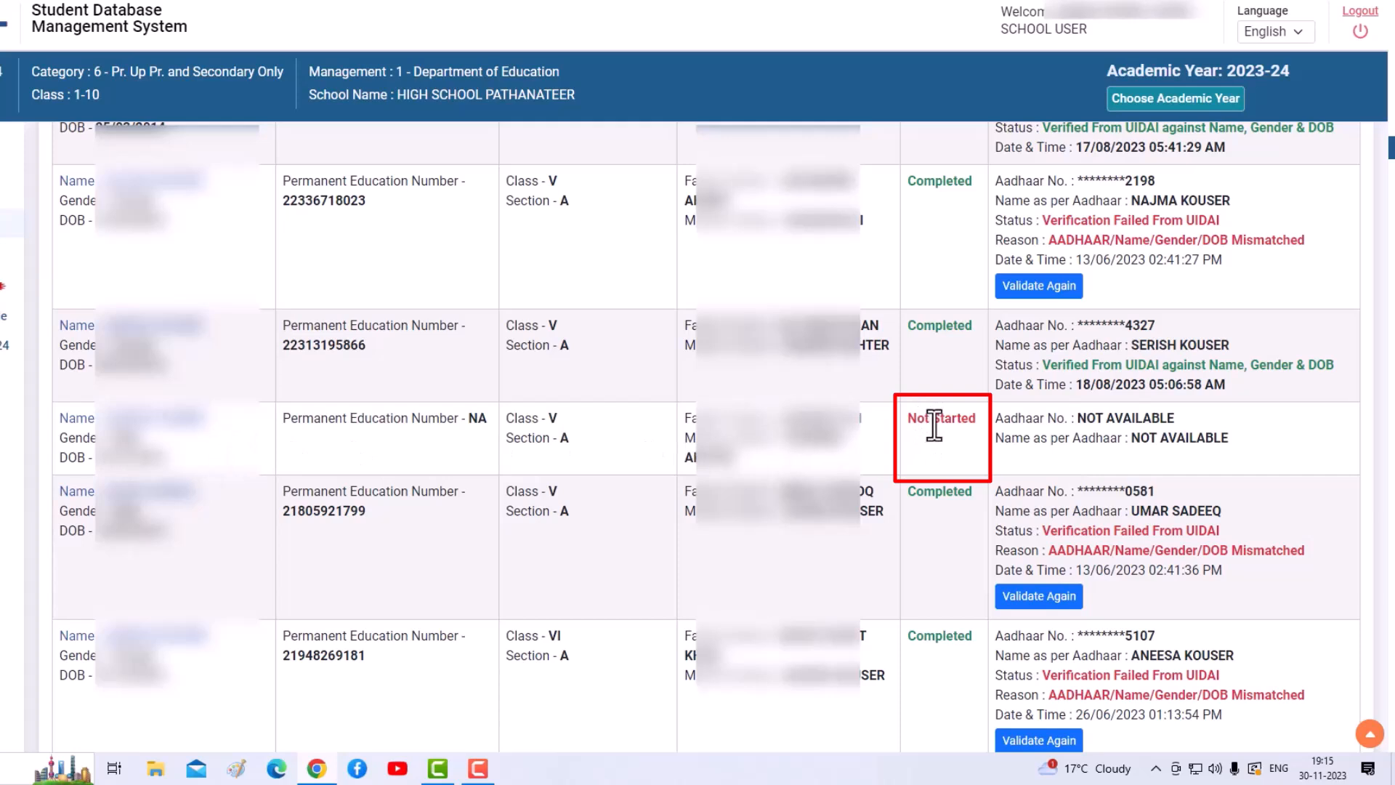
left_click_drag(977, 421, 906, 420)
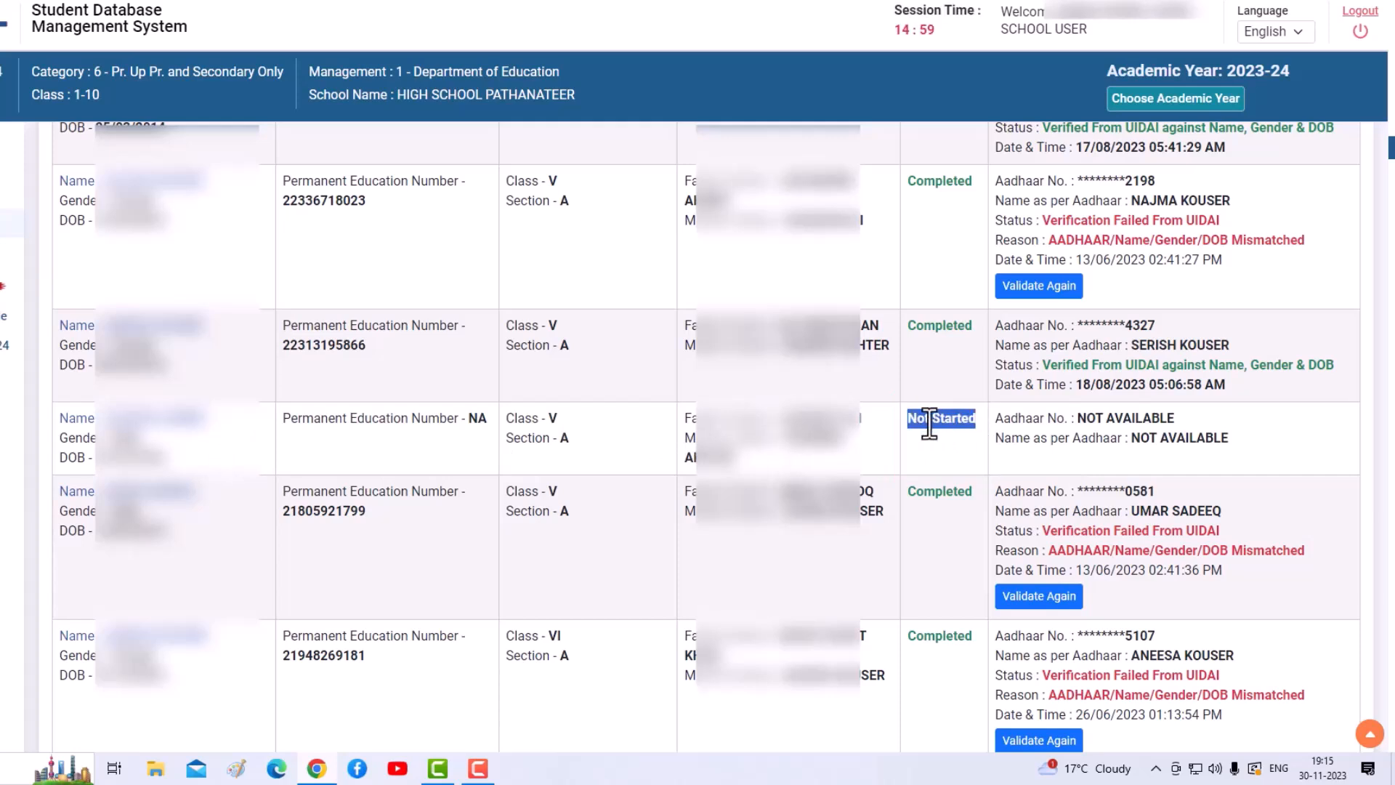
scroll(907, 542, "down", 2)
scroll(907, 542, "down", 6)
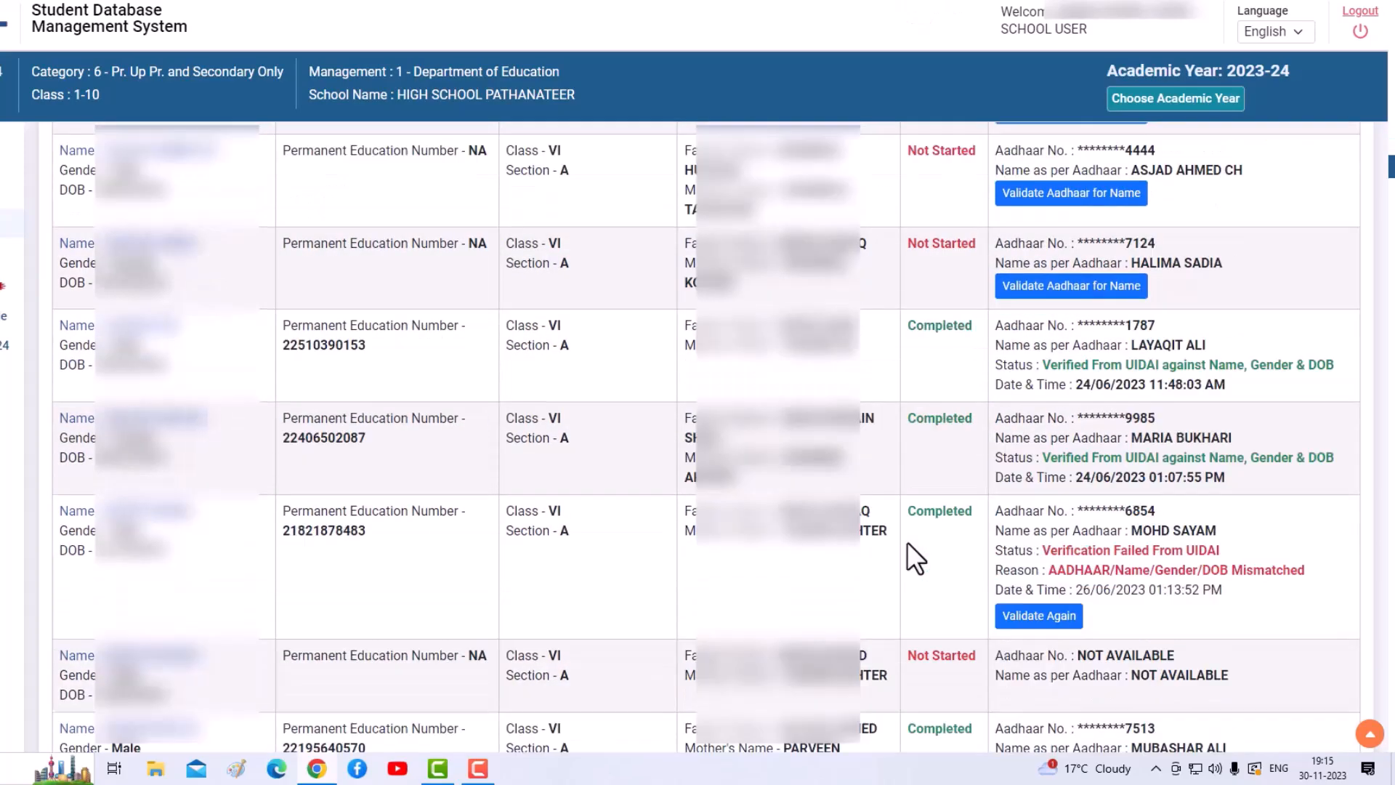
scroll(908, 528, "up", 3)
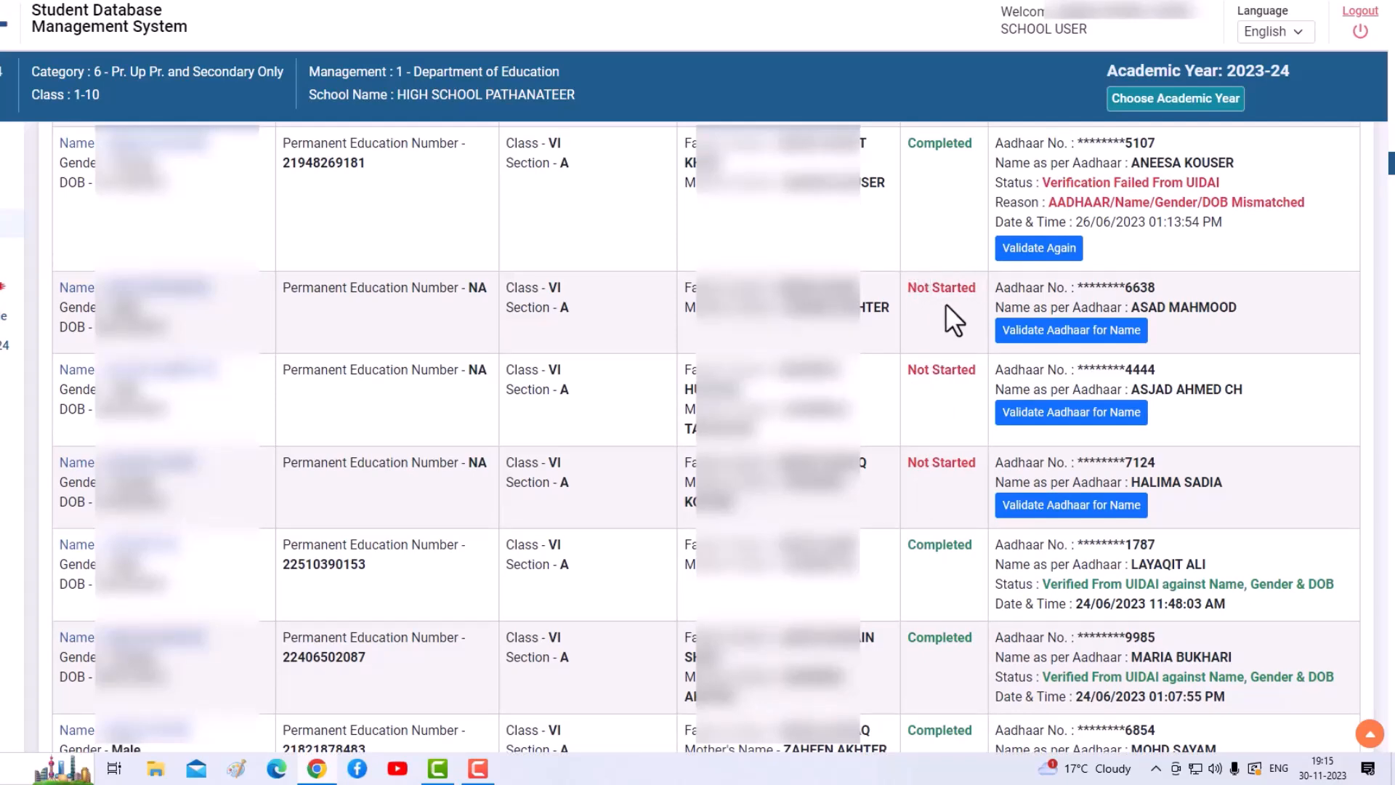
scroll(945, 303, "up", 13)
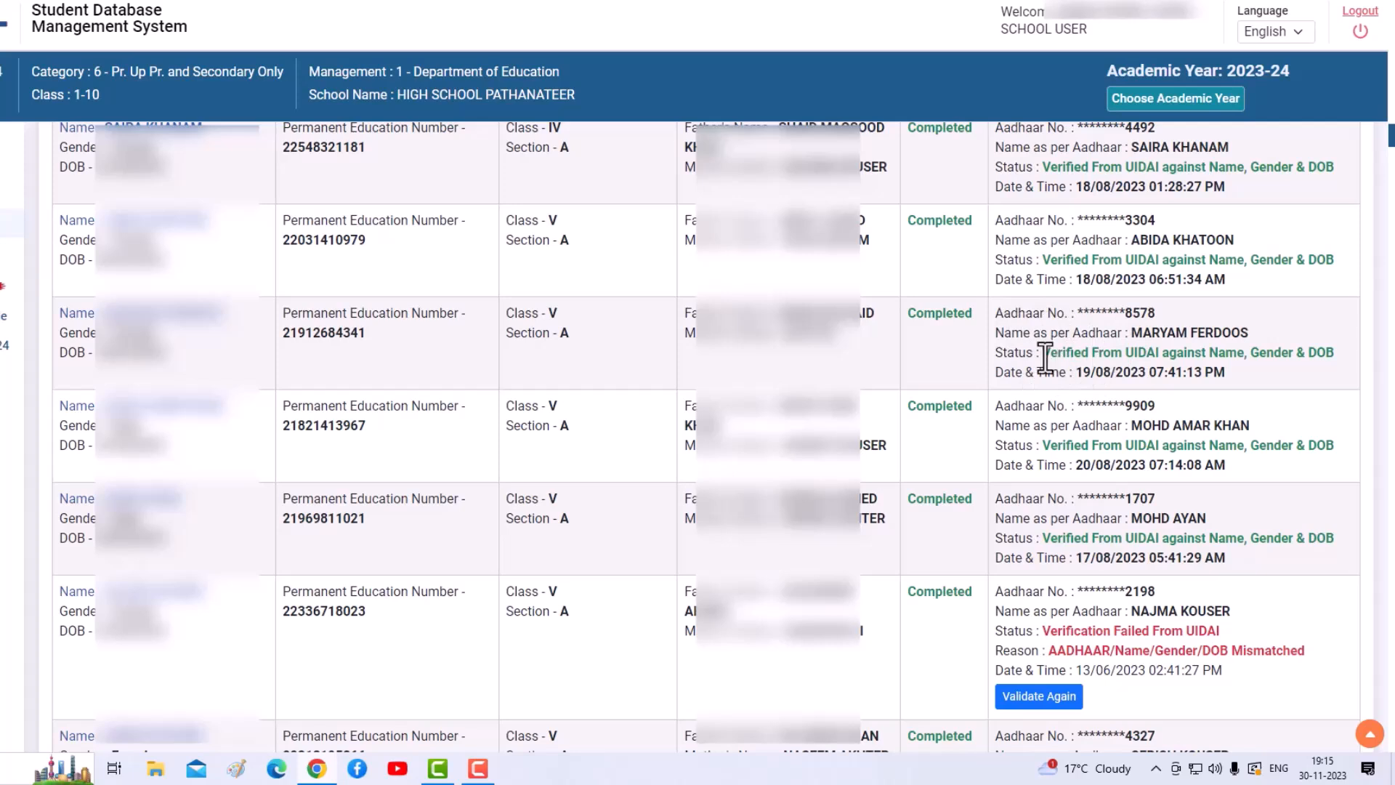
left_click_drag(1044, 352, 1336, 355)
left_click(1262, 381)
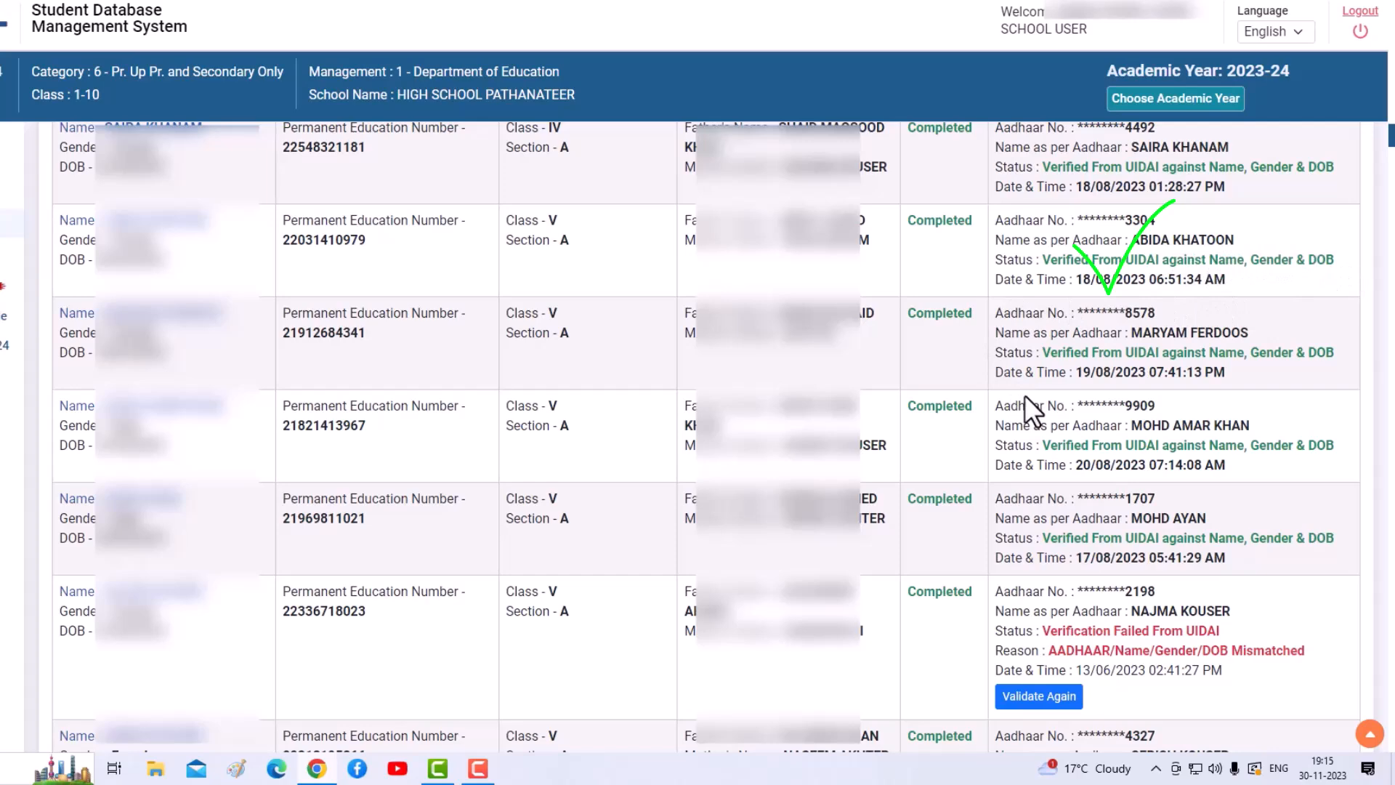
scroll(1025, 395, "down", 3)
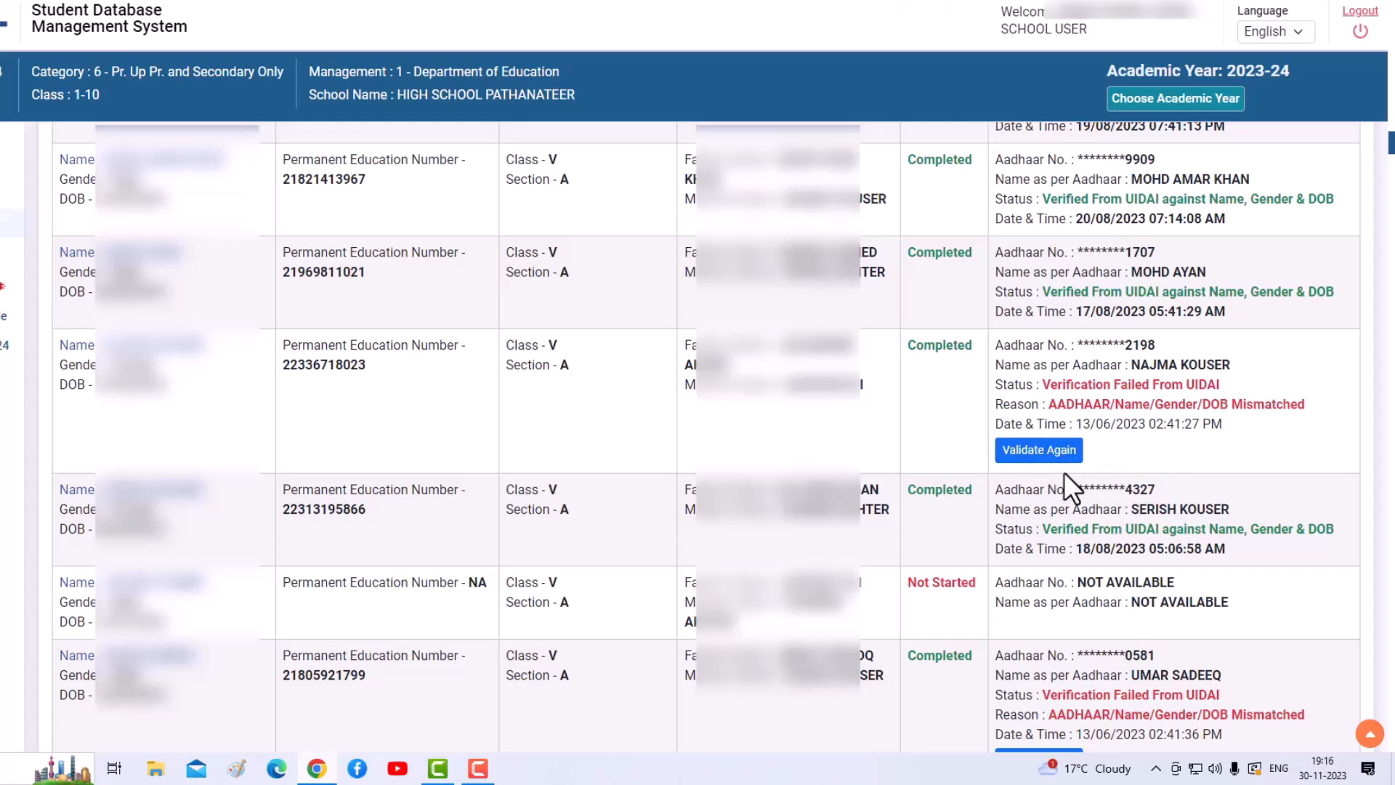
scroll(1064, 472, "down", 1)
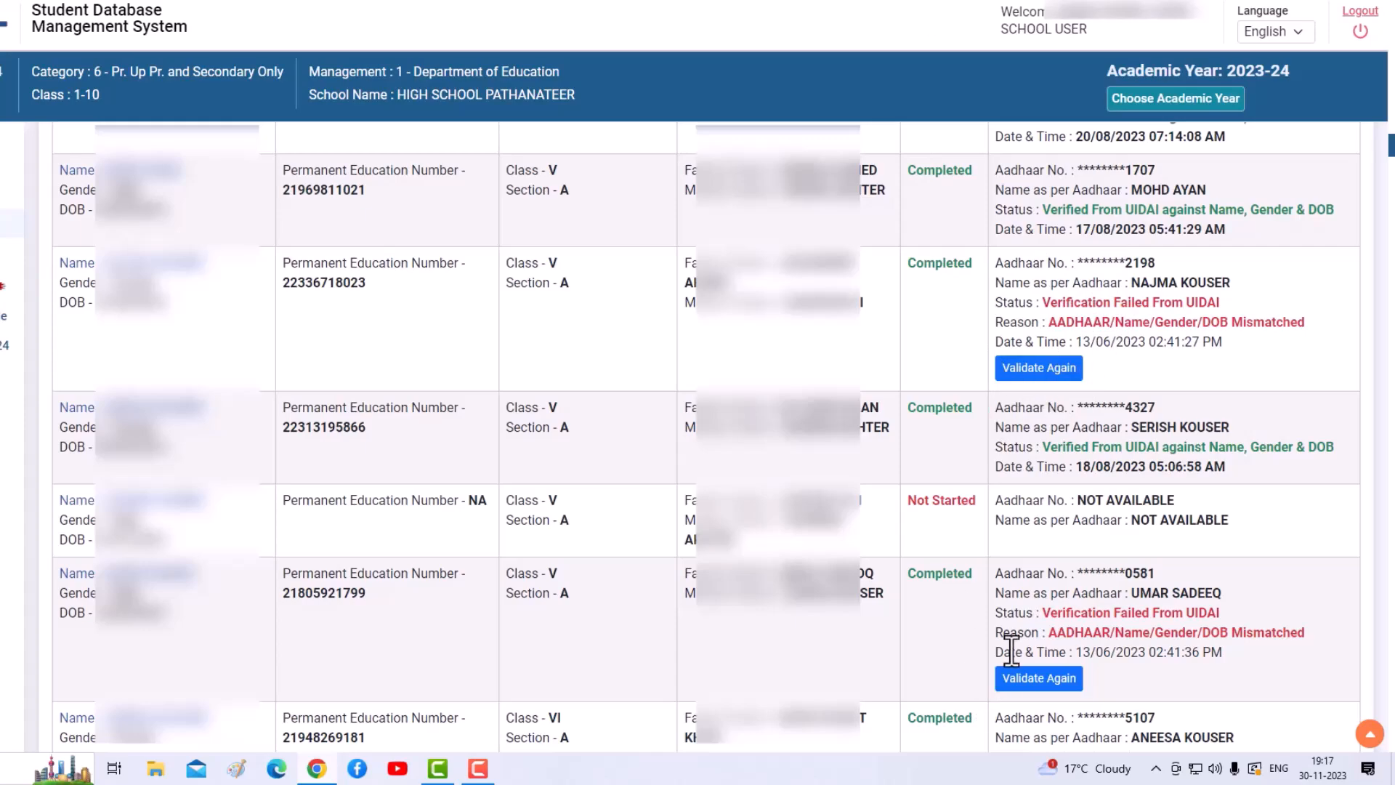
scroll(1007, 634, "down", 1)
scroll(964, 665, "down", 15)
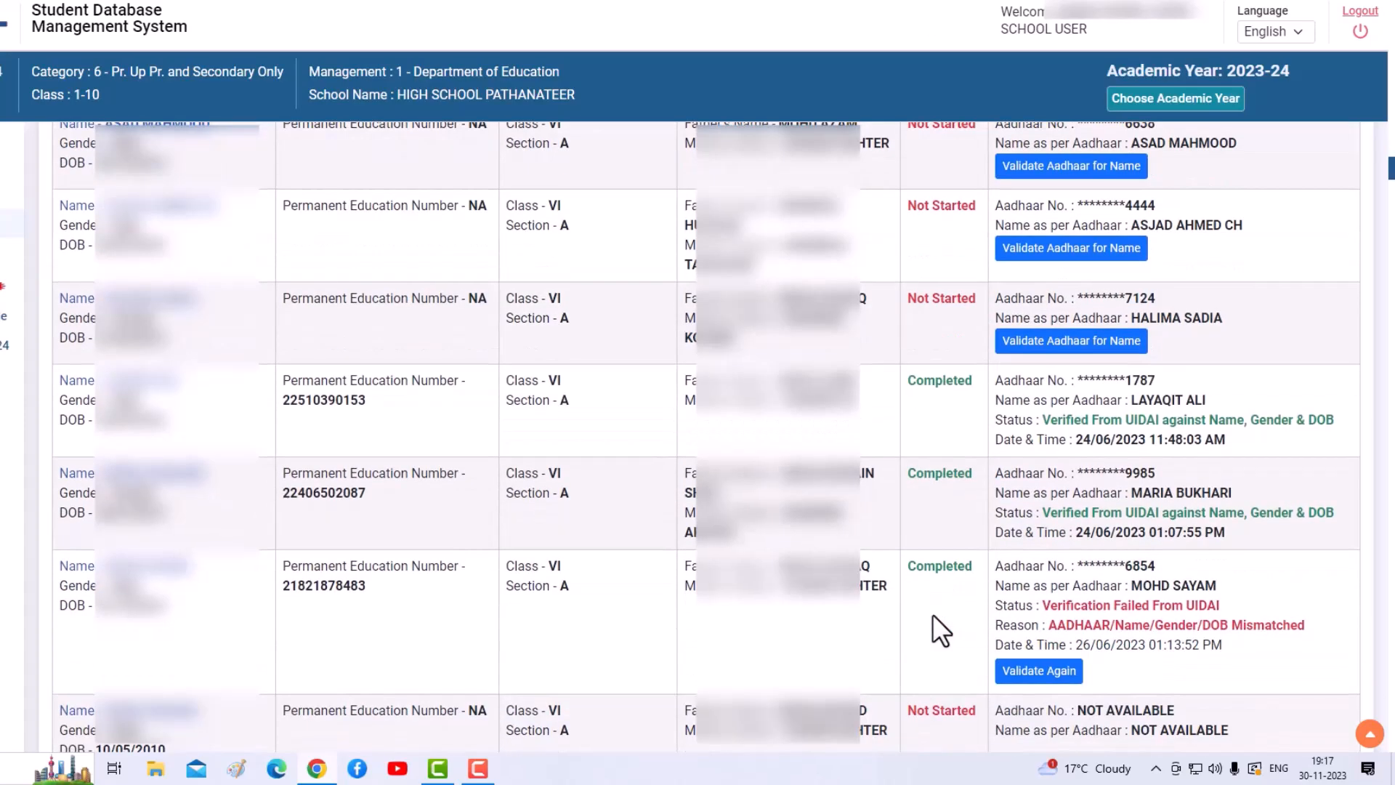
scroll(945, 612, "down", 15)
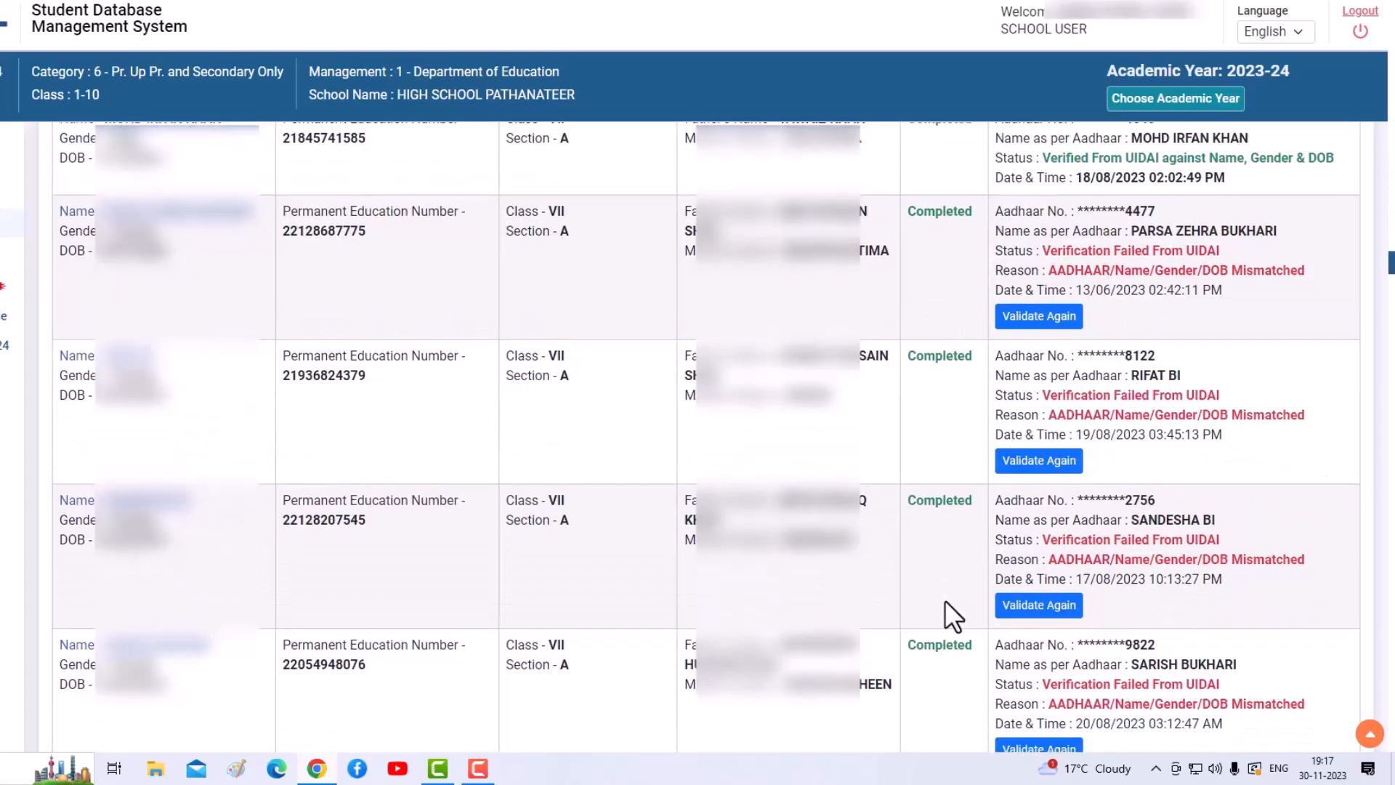
scroll(952, 615, "down", 15)
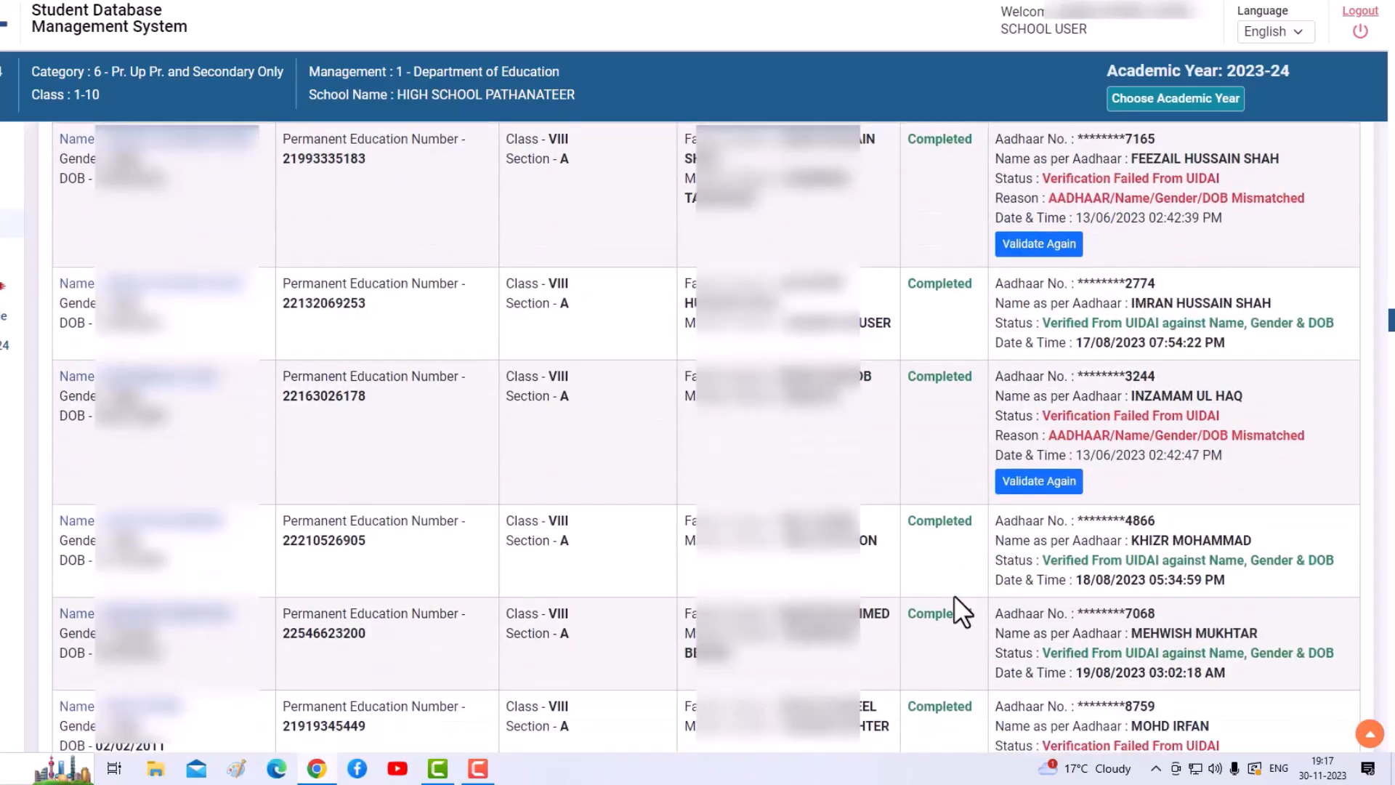
scroll(959, 611, "down", 5)
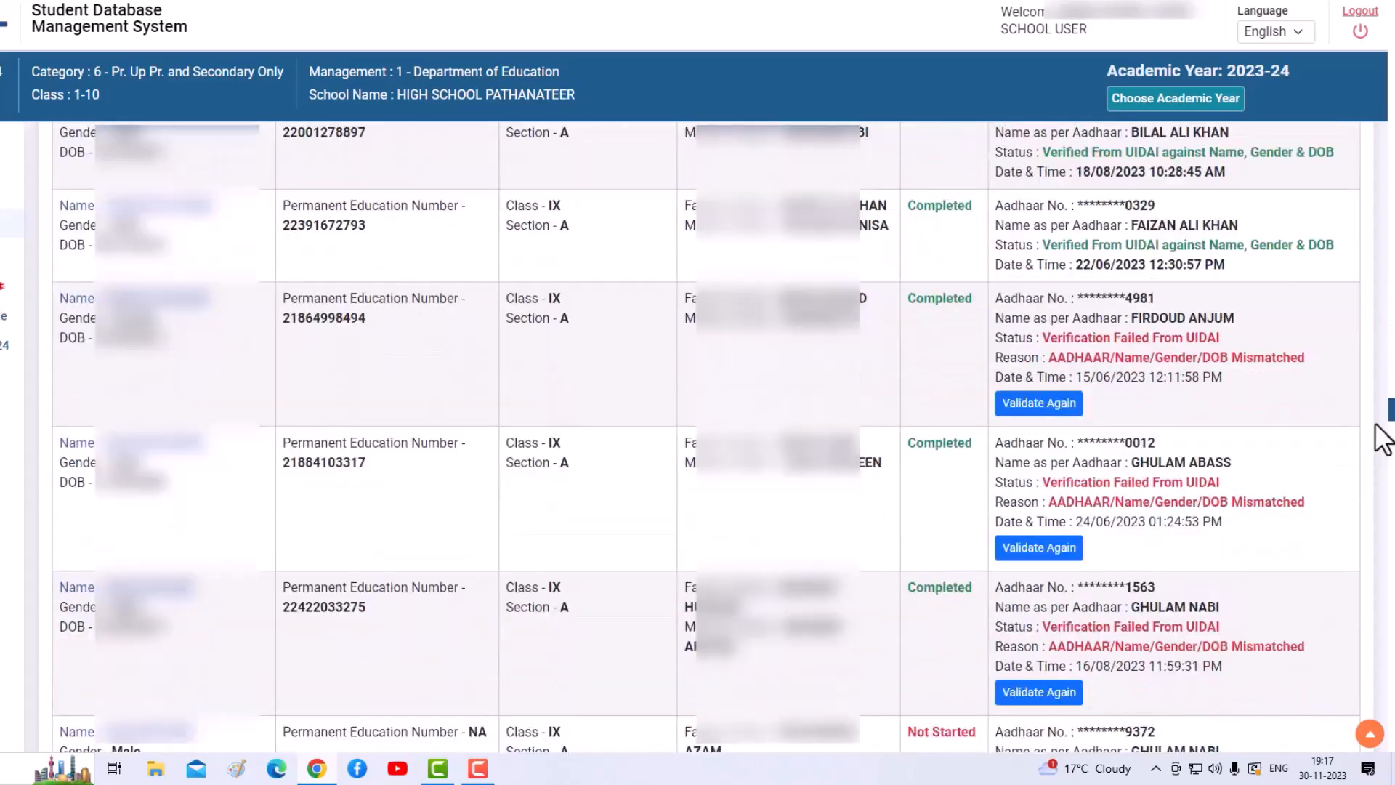
left_click_drag(1391, 411, 1388, 124)
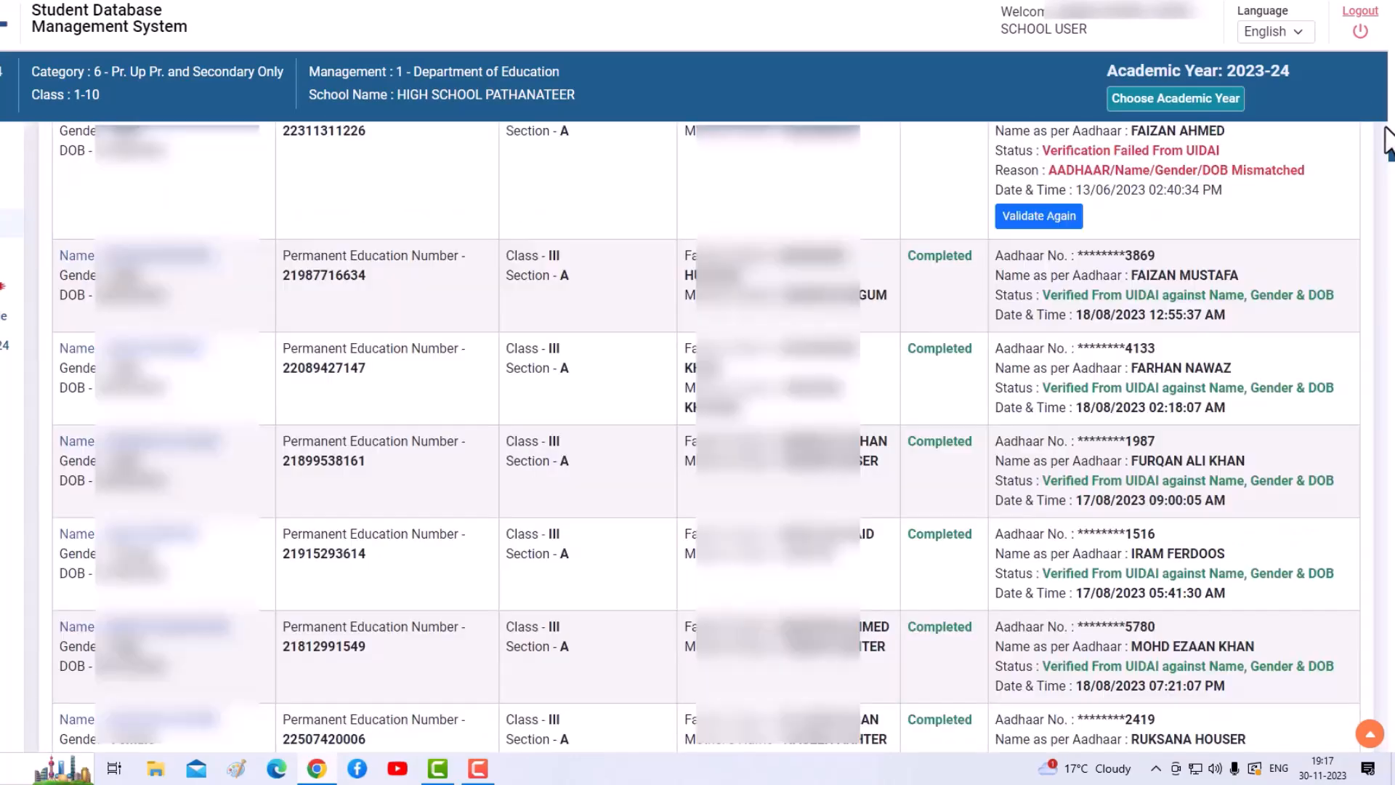
scroll(1212, 335, "up", 11)
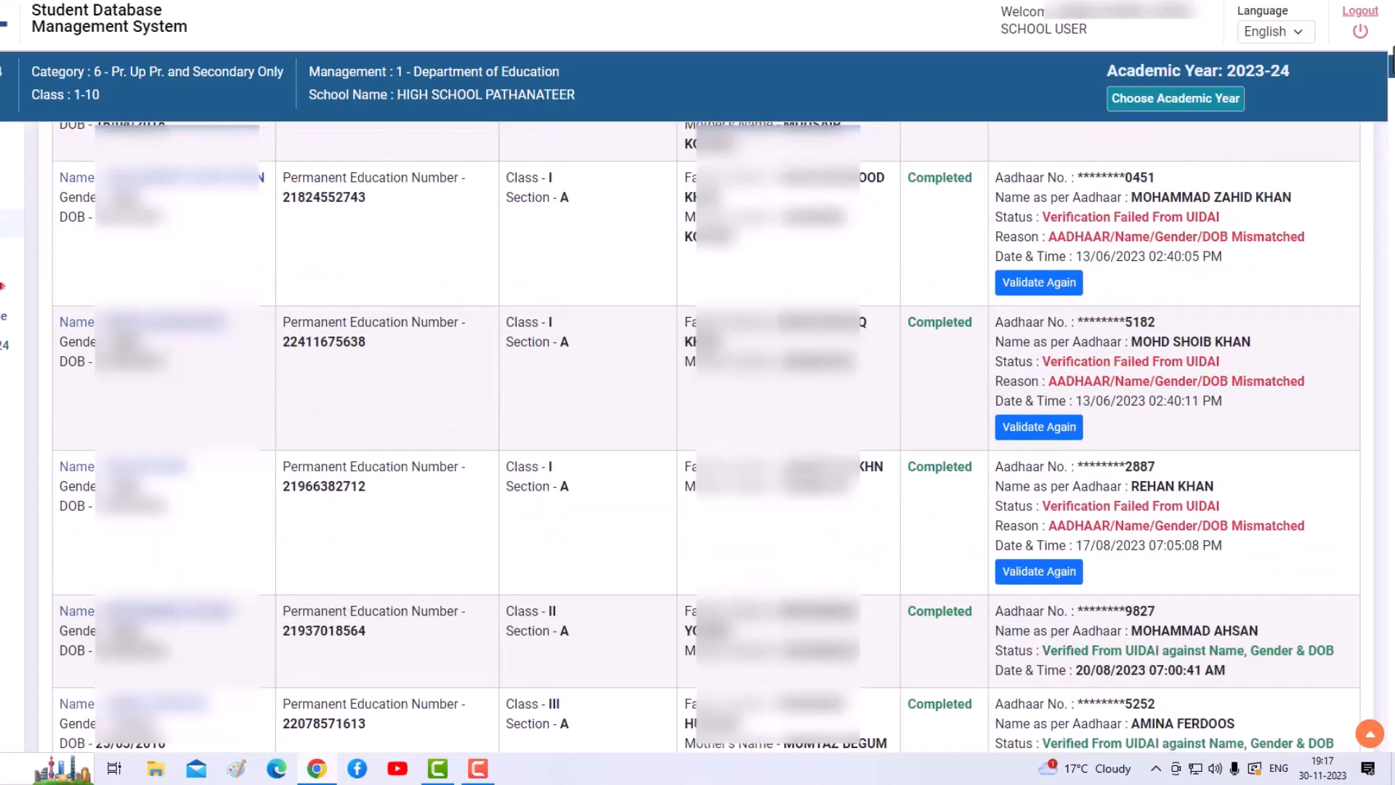
scroll(1378, 192, "up", 8)
scroll(1366, 232, "up", 6)
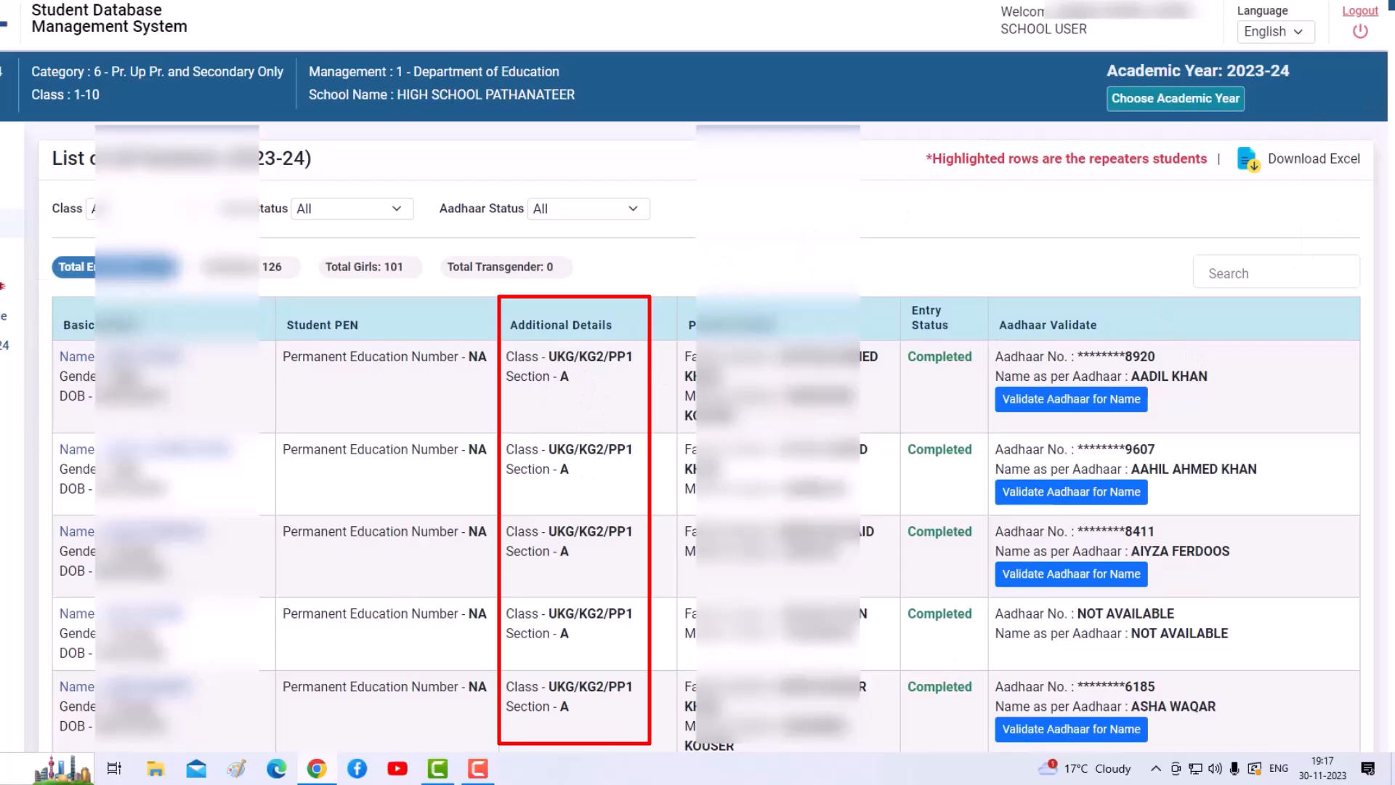
scroll(698, 436, "down", 20)
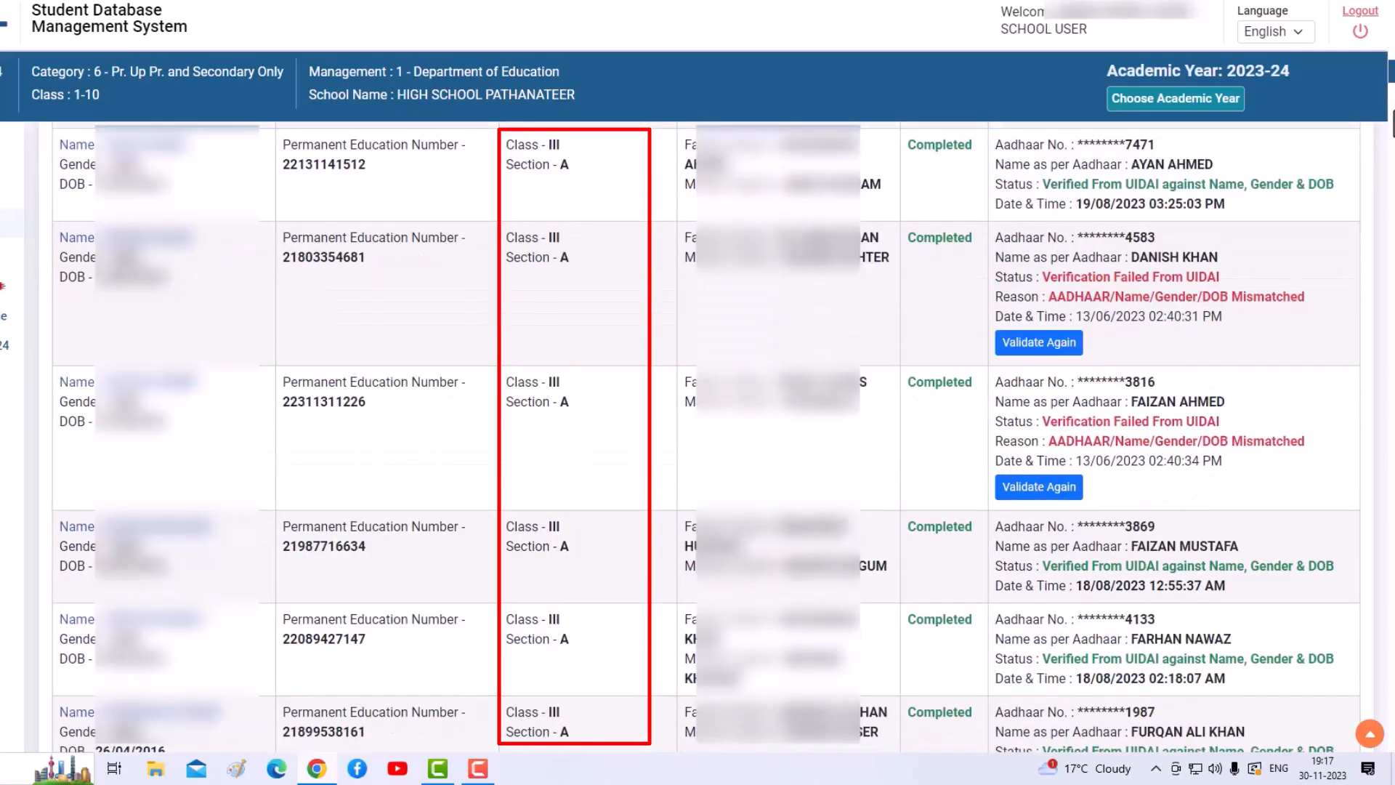
scroll(698, 436, "down", 20)
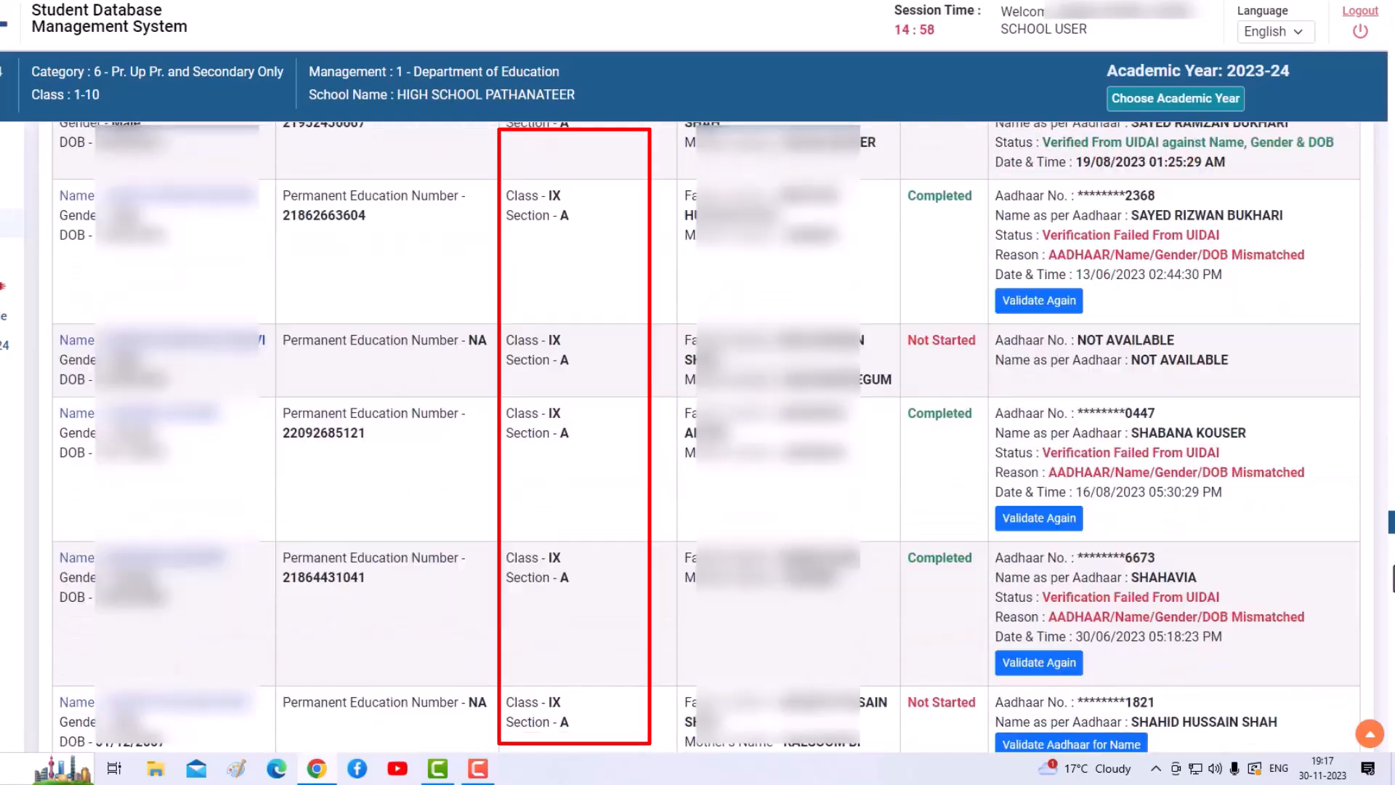
scroll(1390, 727, "down", 5)
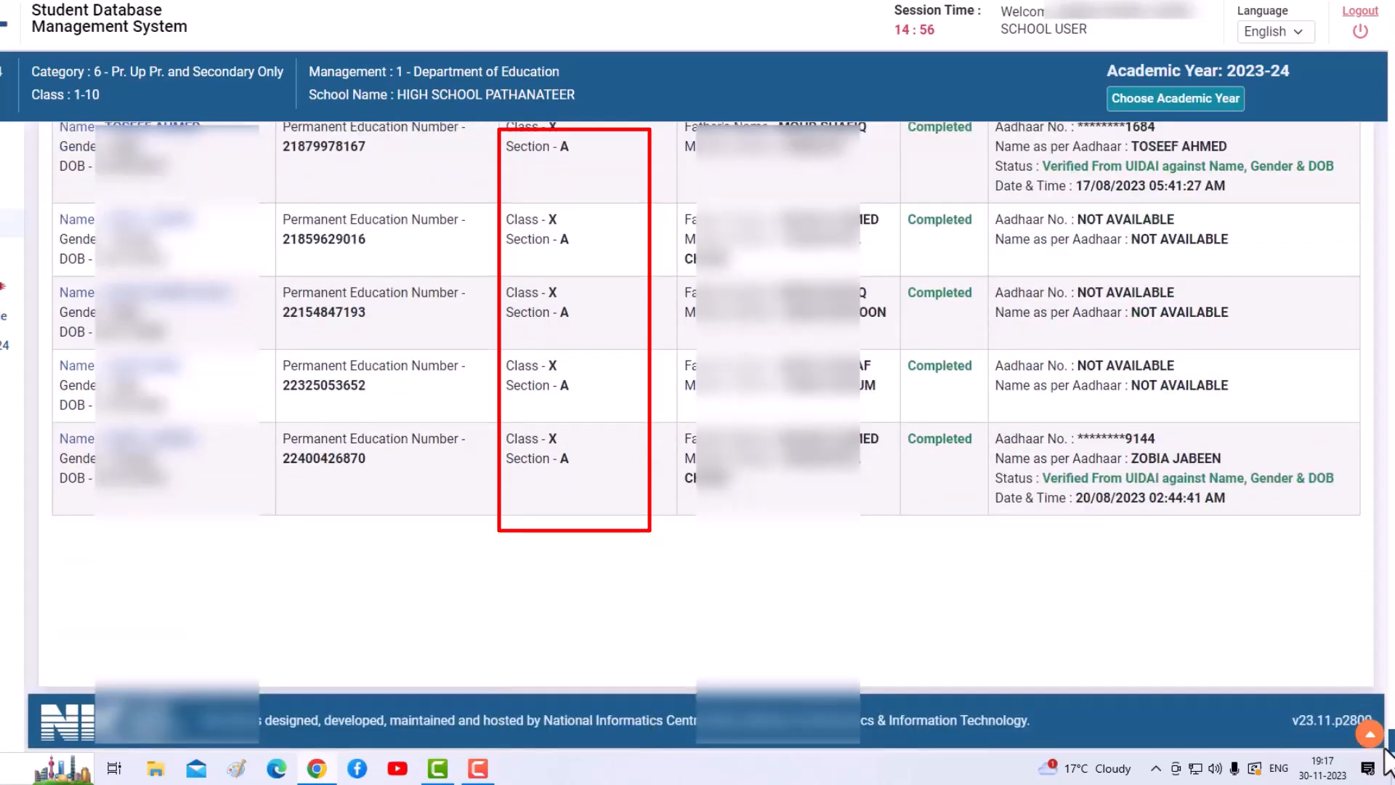
left_click_drag(557, 441, 507, 441)
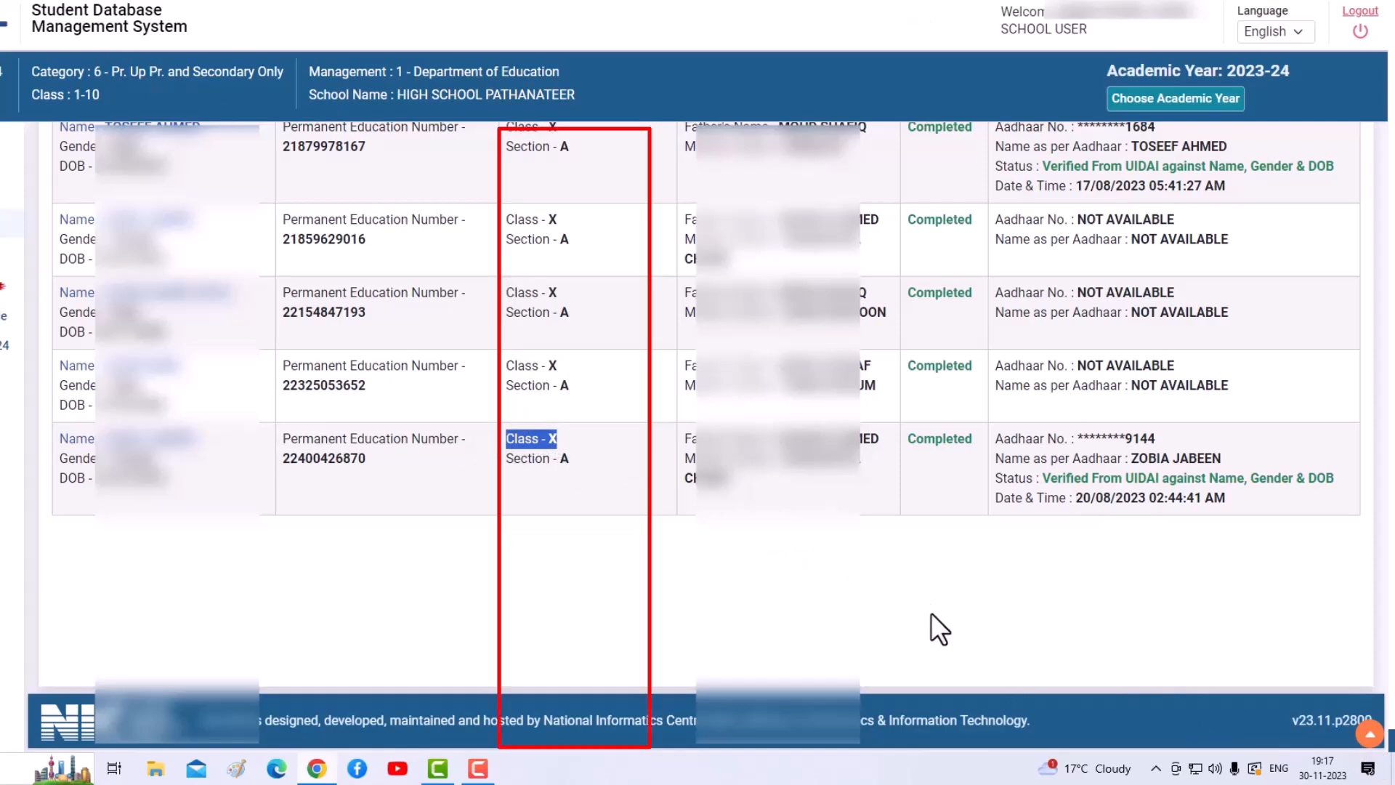
scroll(866, 603, "up", 15)
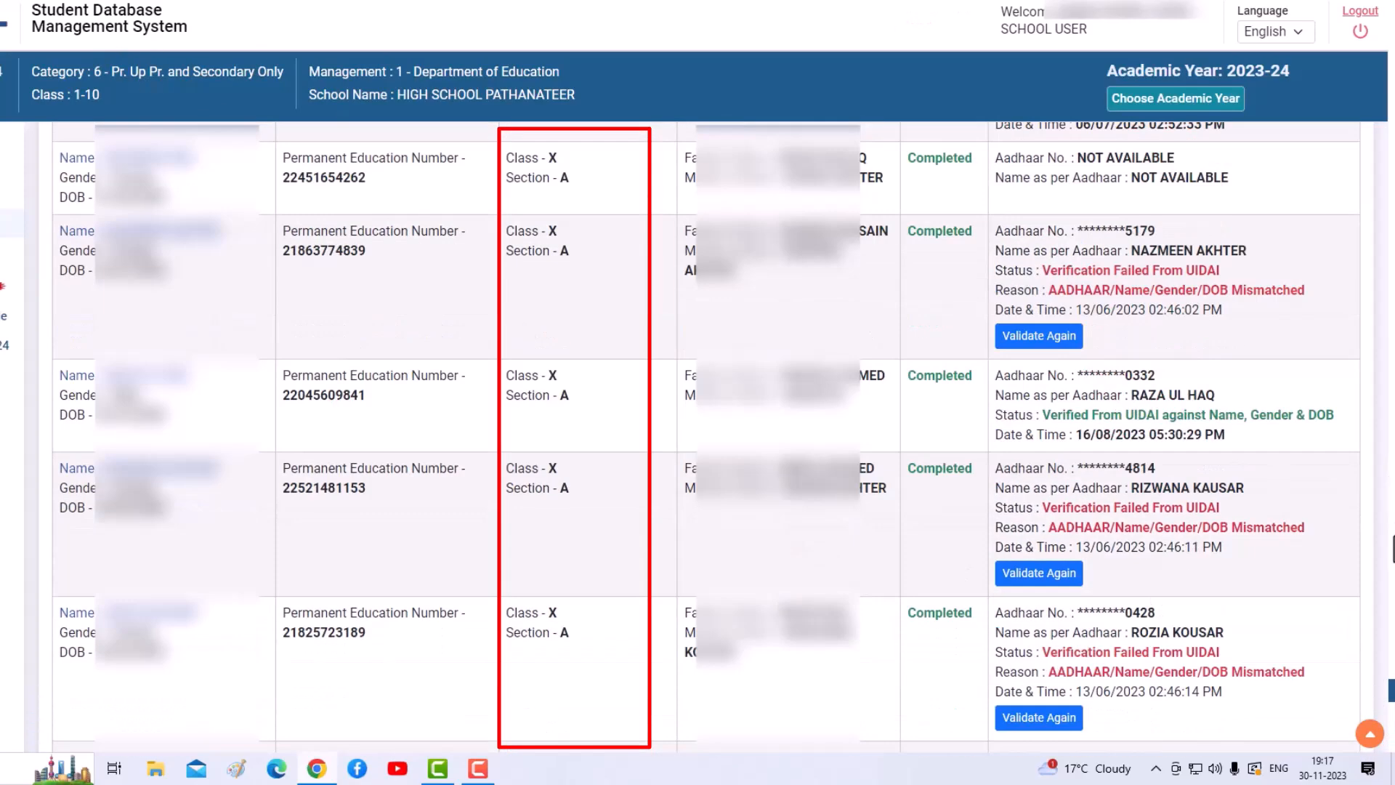
left_click_drag(1393, 695, 1390, 2)
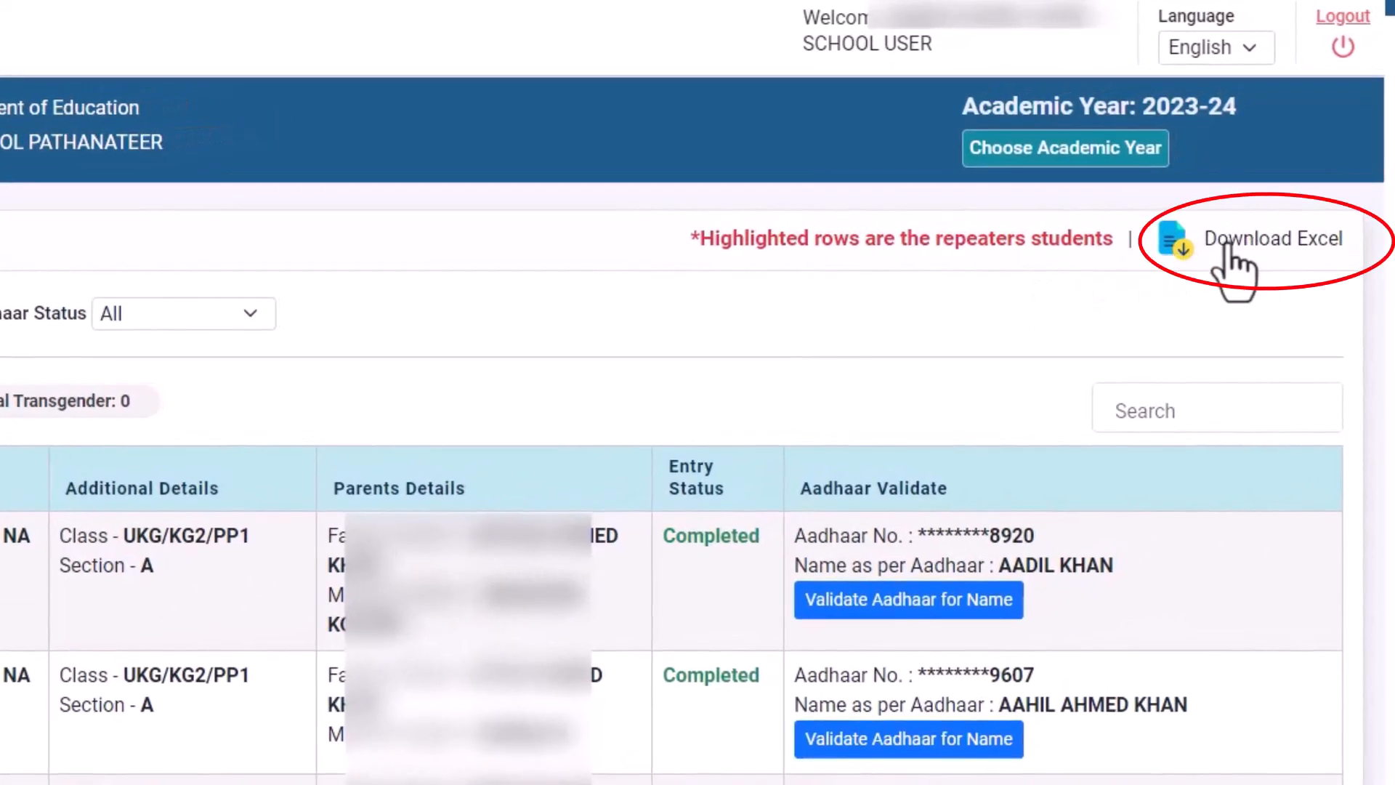
left_click(1183, 251)
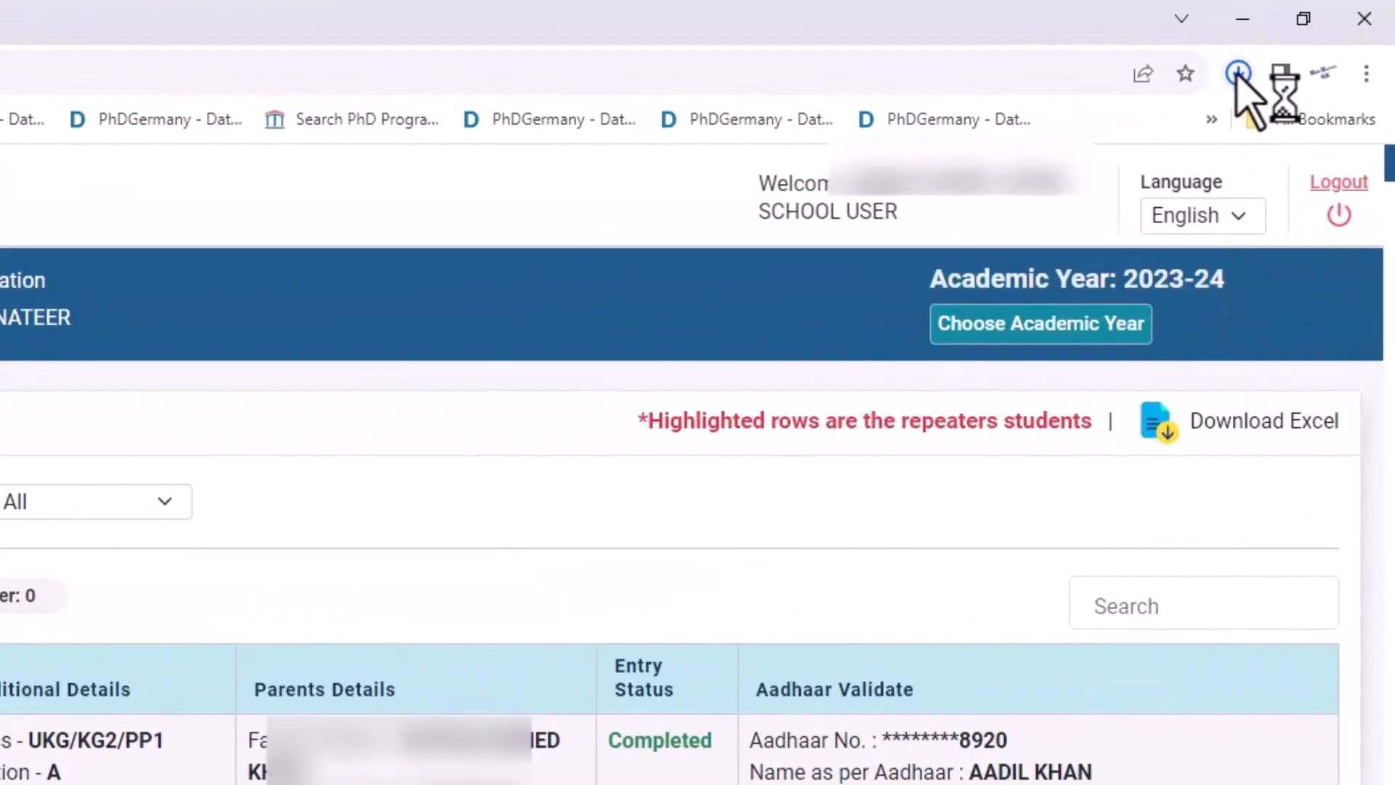
left_click(1239, 74)
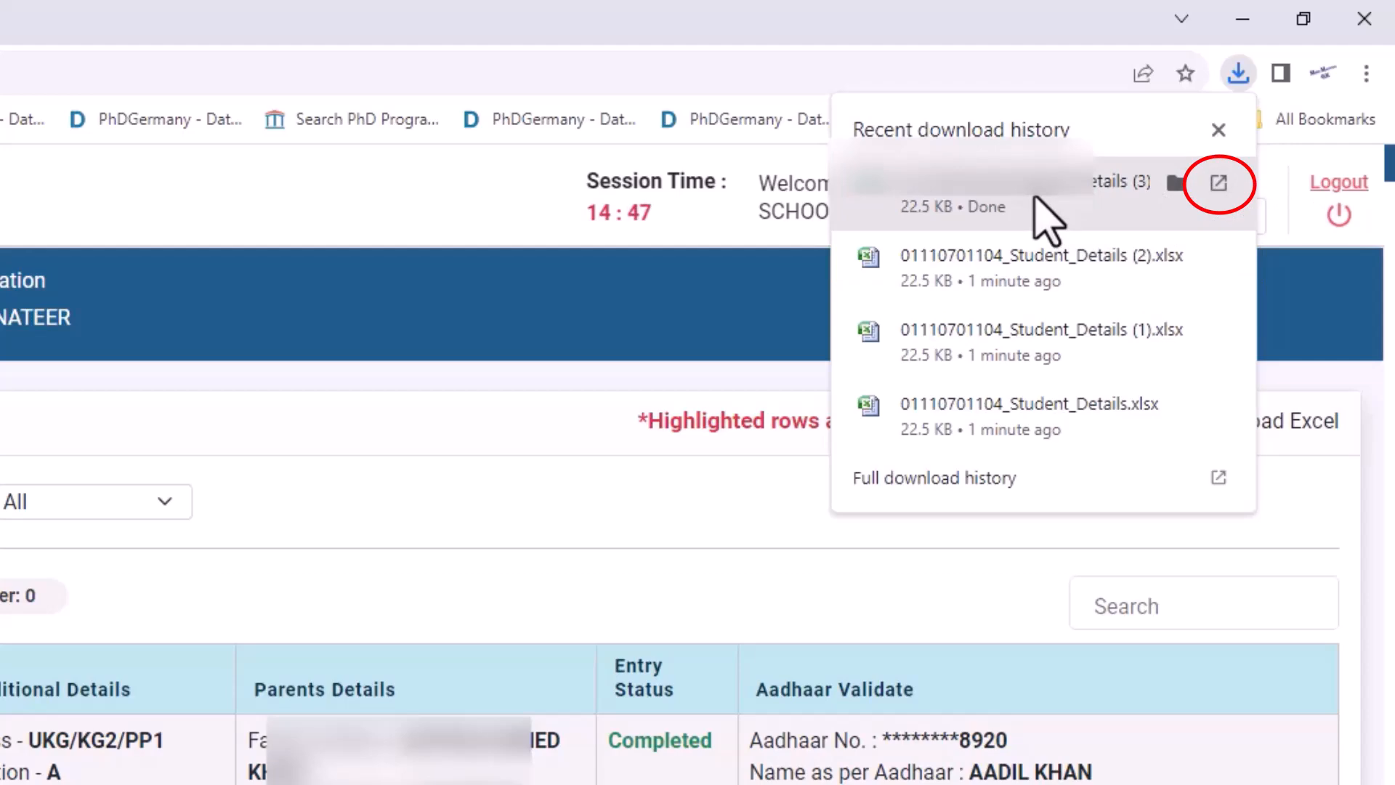
left_click(1219, 184)
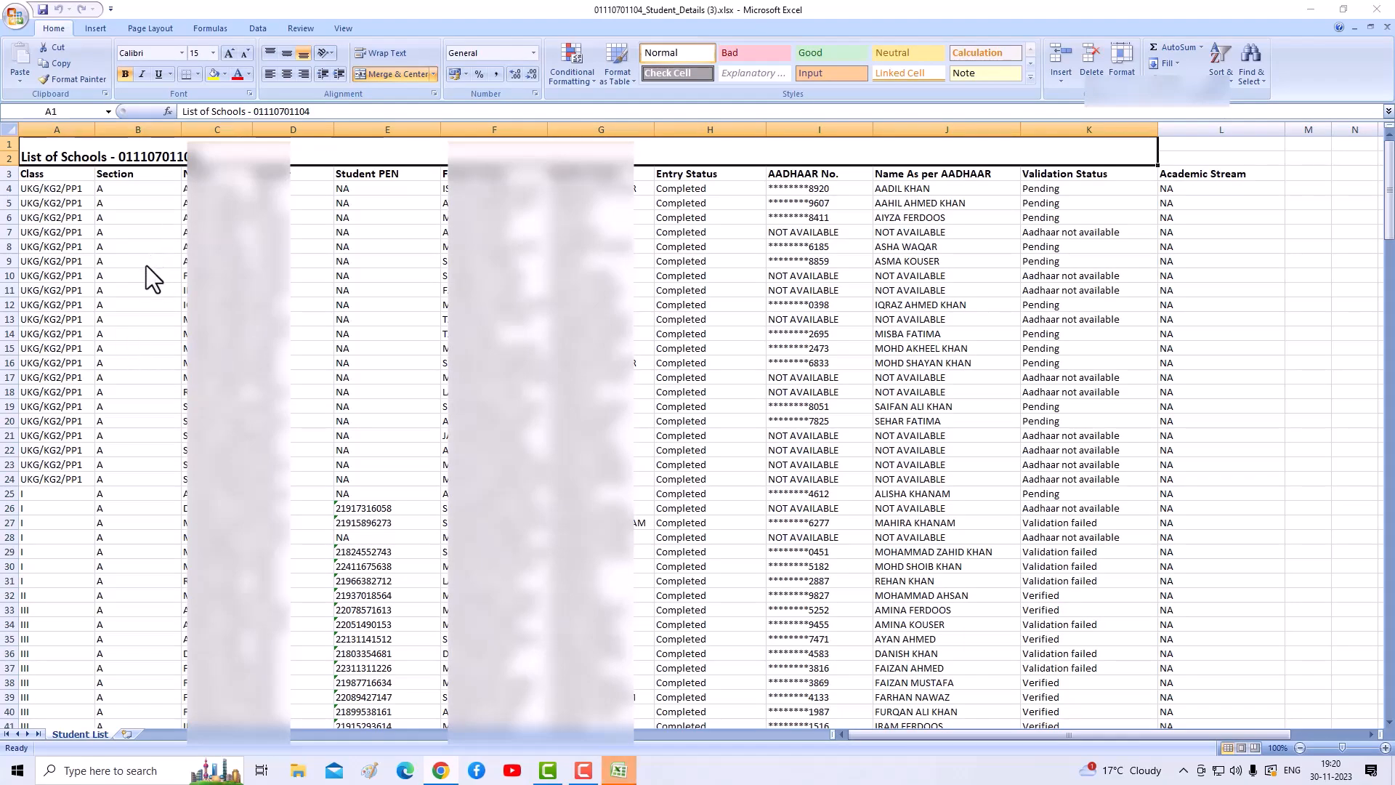
- Autofit column C of the Student List sheet to fit its contents
scroll(146, 266, "down", 3)
scroll(147, 266, "down", 20)
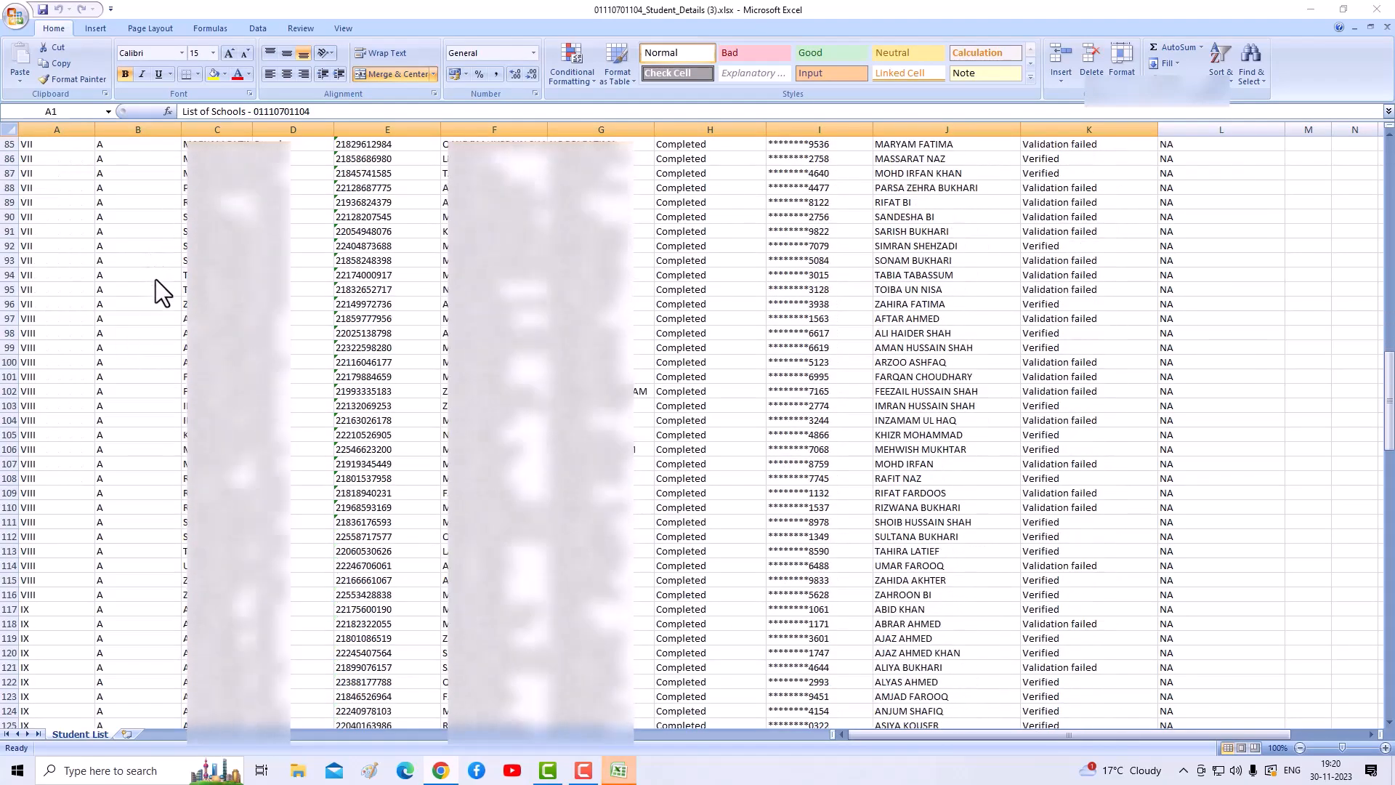
scroll(160, 284, "down", 11)
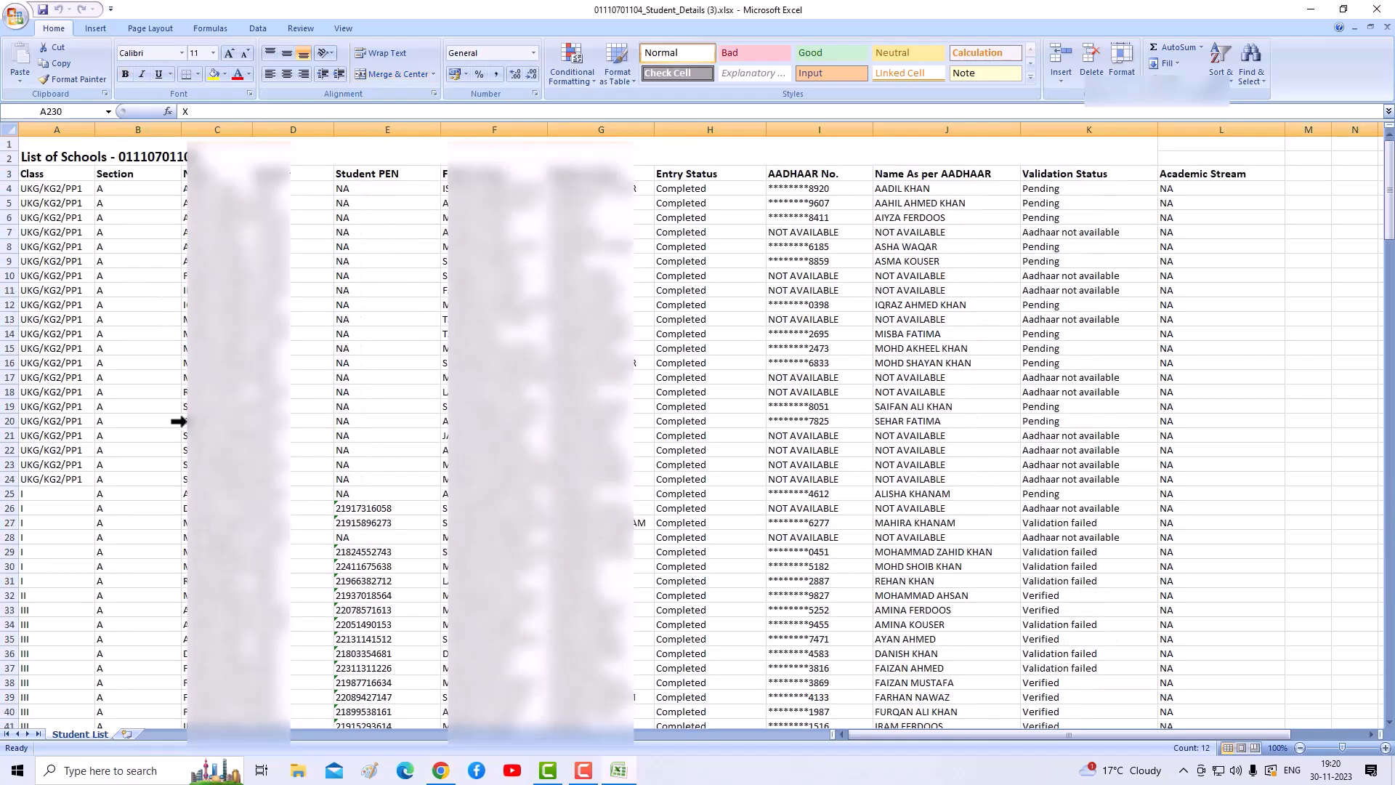
scroll(178, 430, "down", 4)
scroll(178, 430, "down", 20)
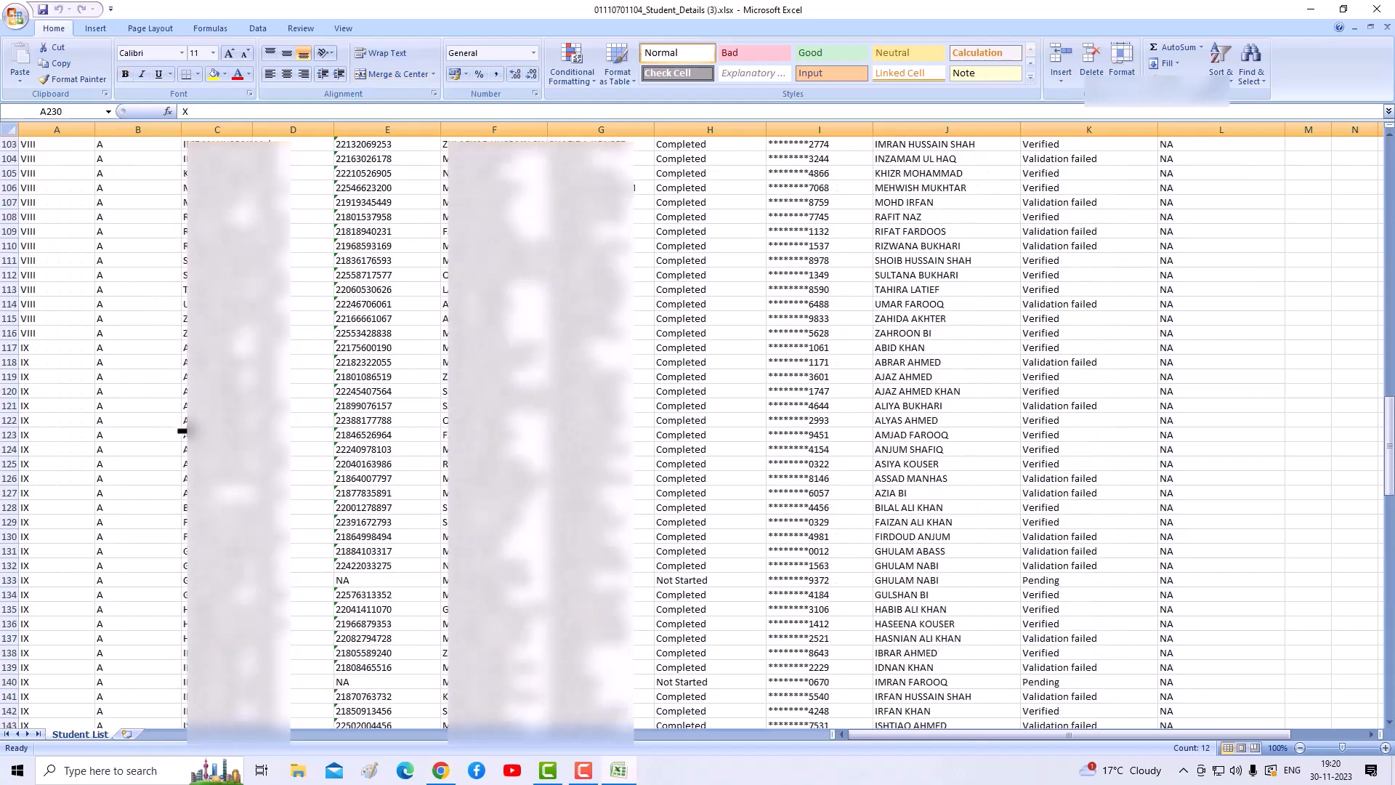
scroll(182, 433, "down", 20)
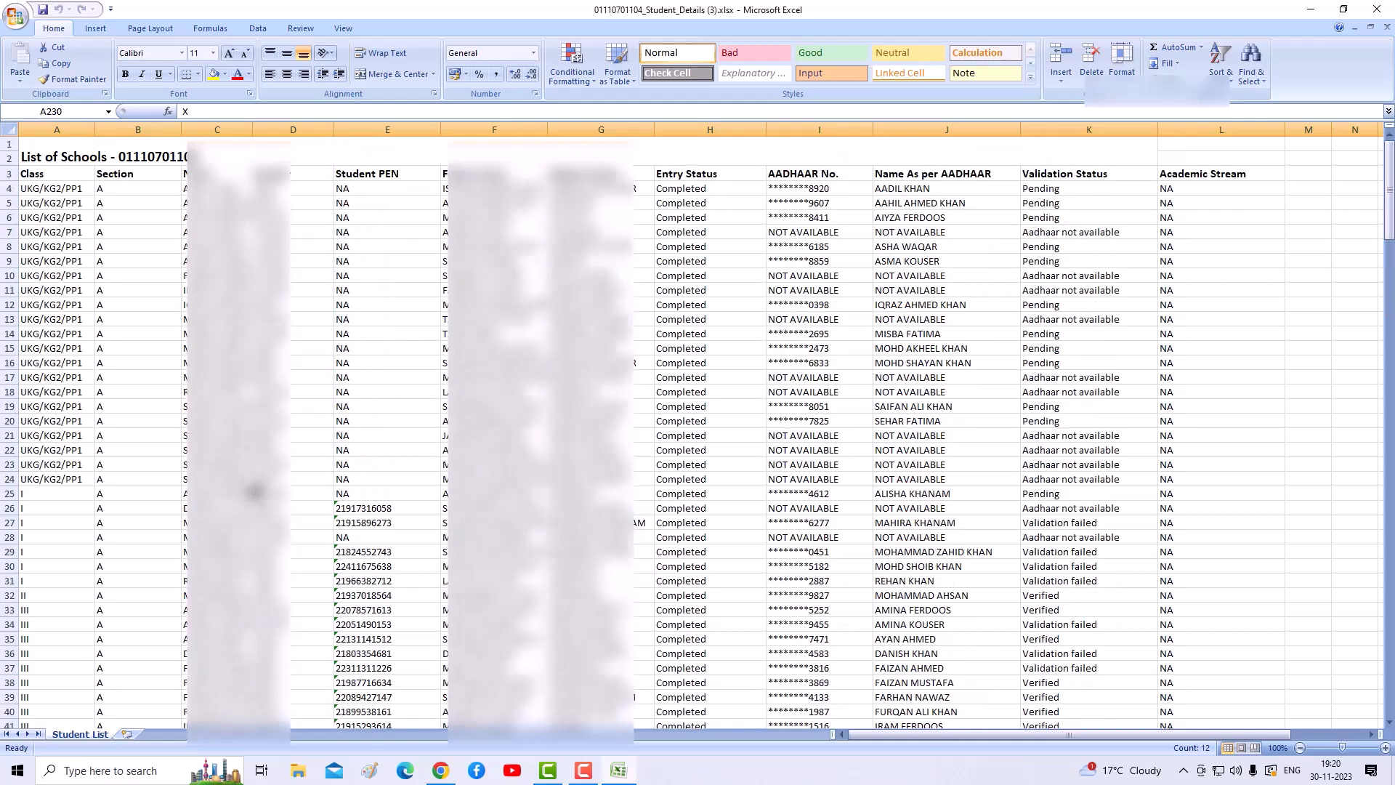
double_click(252, 129)
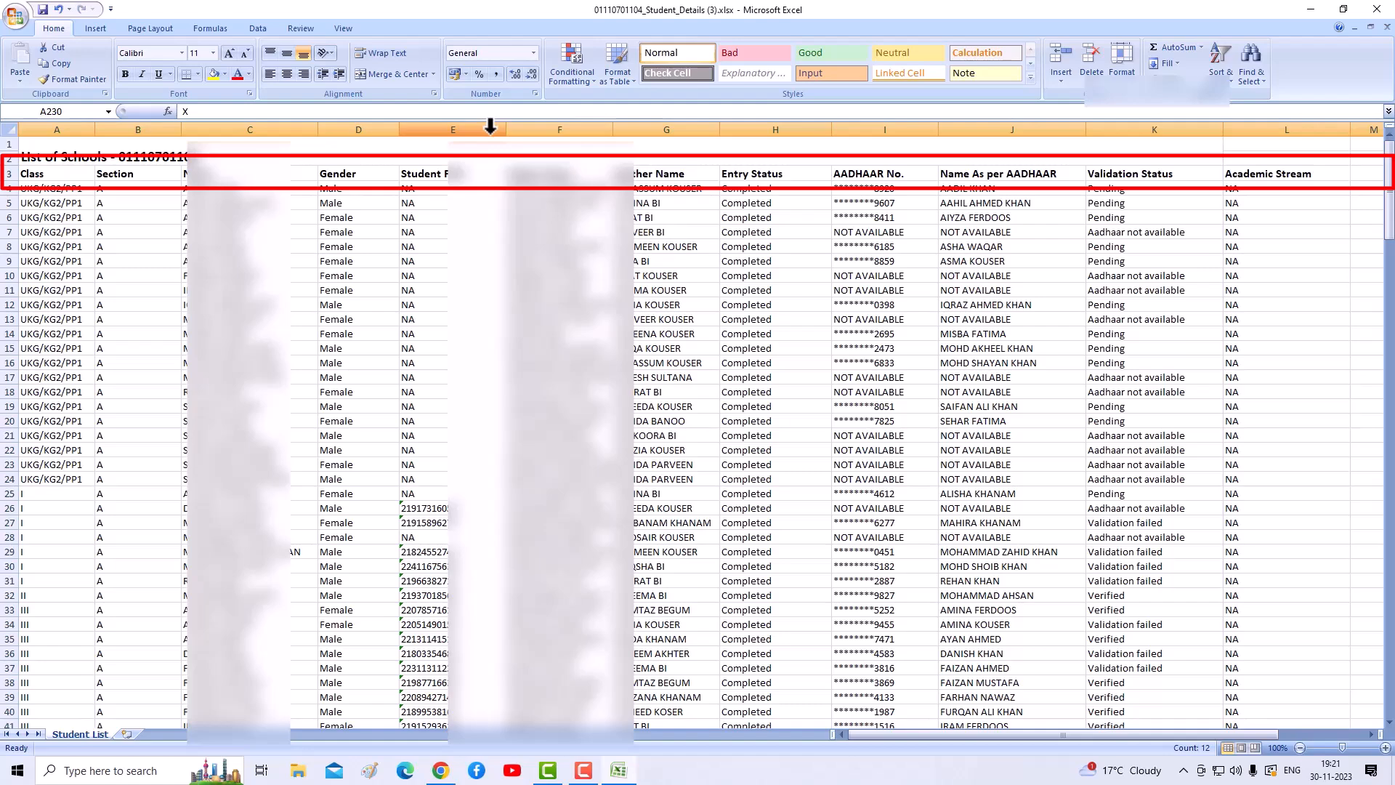
- Scroll through the student rows to review entry status, AADHAAR and validation columns
scroll(456, 444, "down", 14)
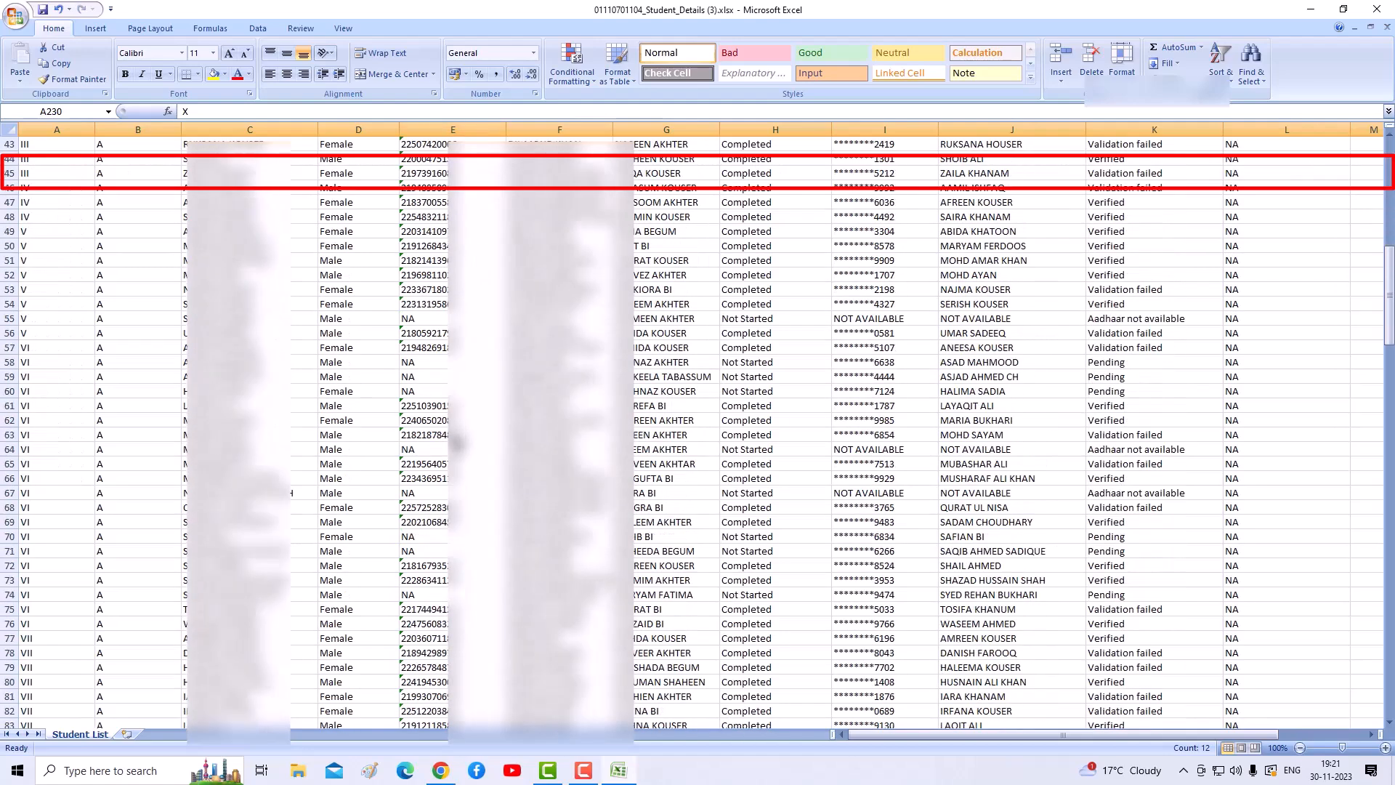
scroll(456, 443, "down", 19)
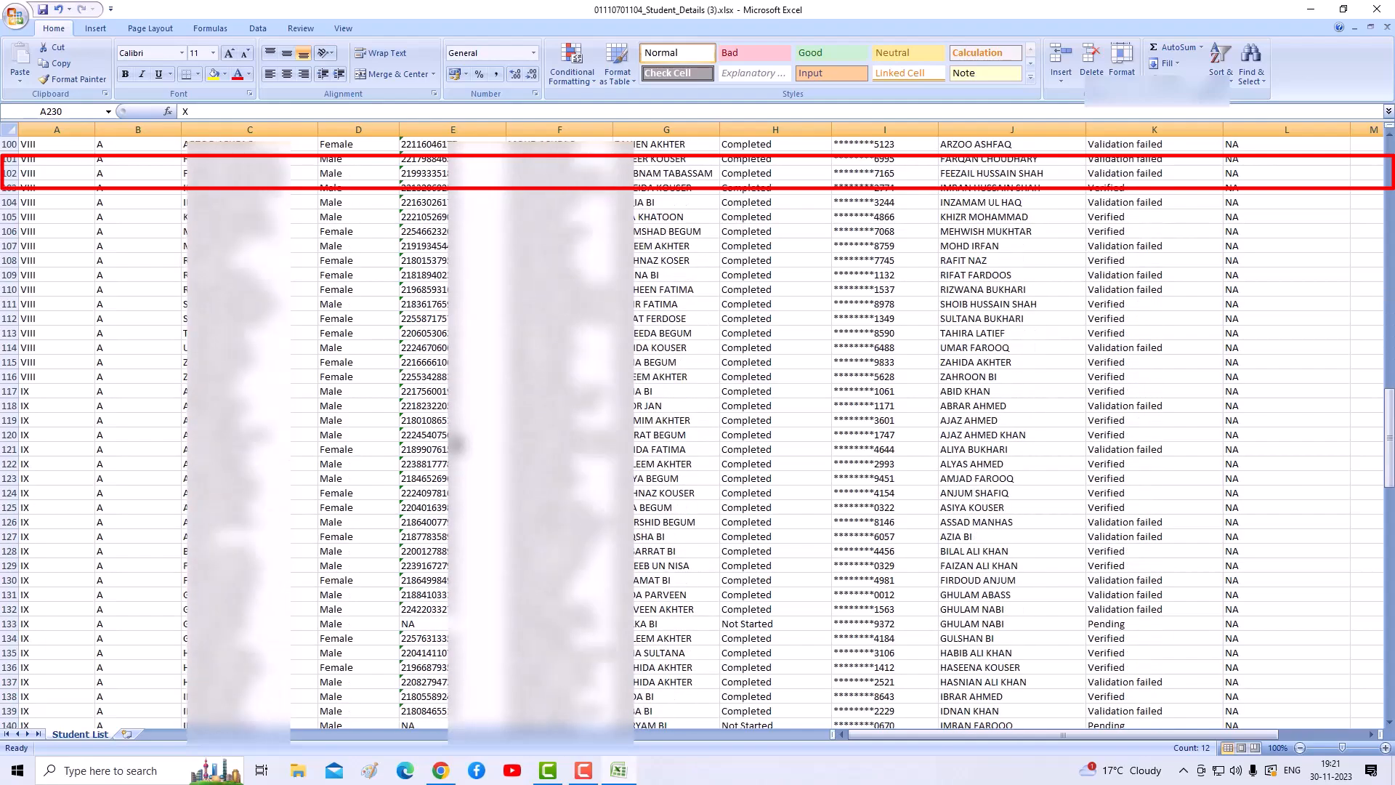
scroll(457, 443, "up", 14)
scroll(430, 375, "up", 19)
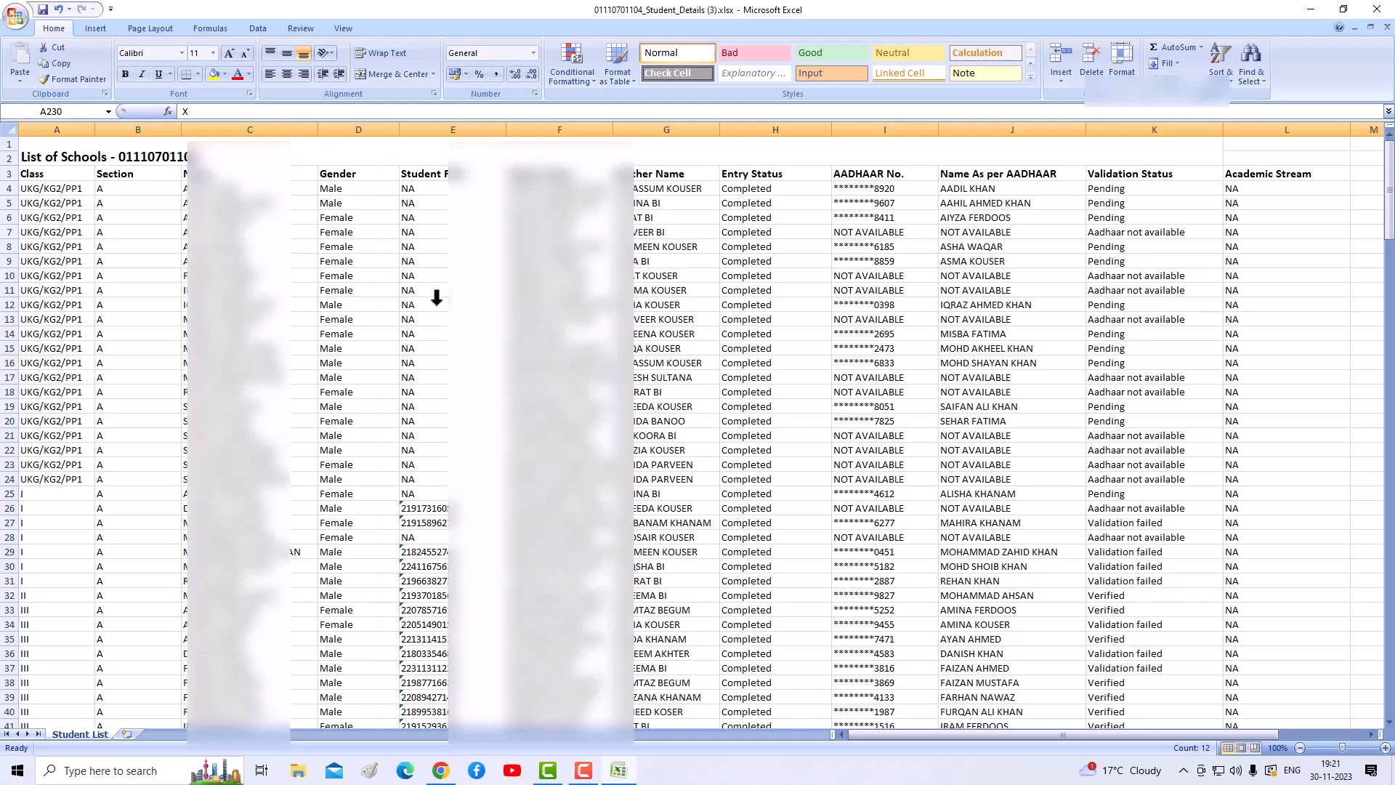
scroll(425, 336, "down", 9)
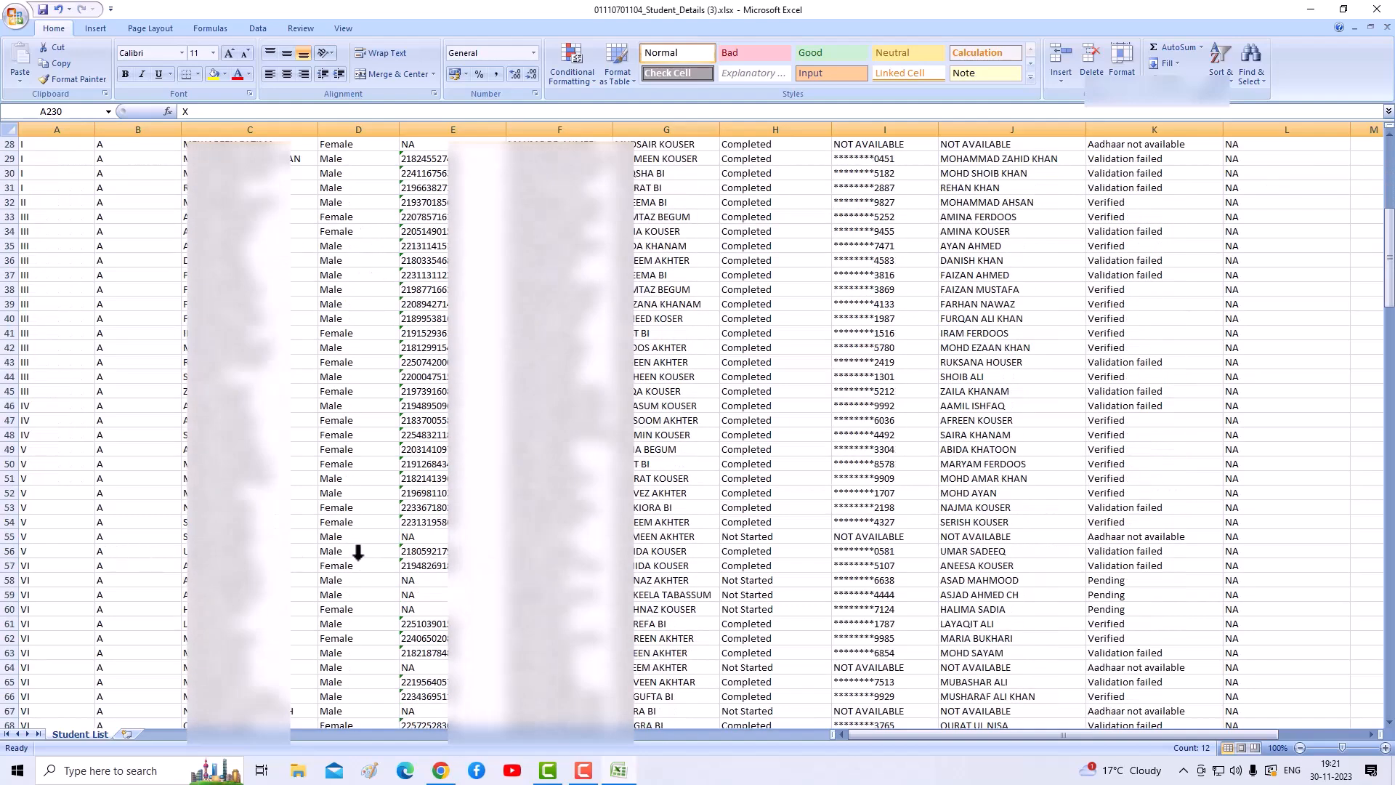
scroll(343, 539, "down", 5)
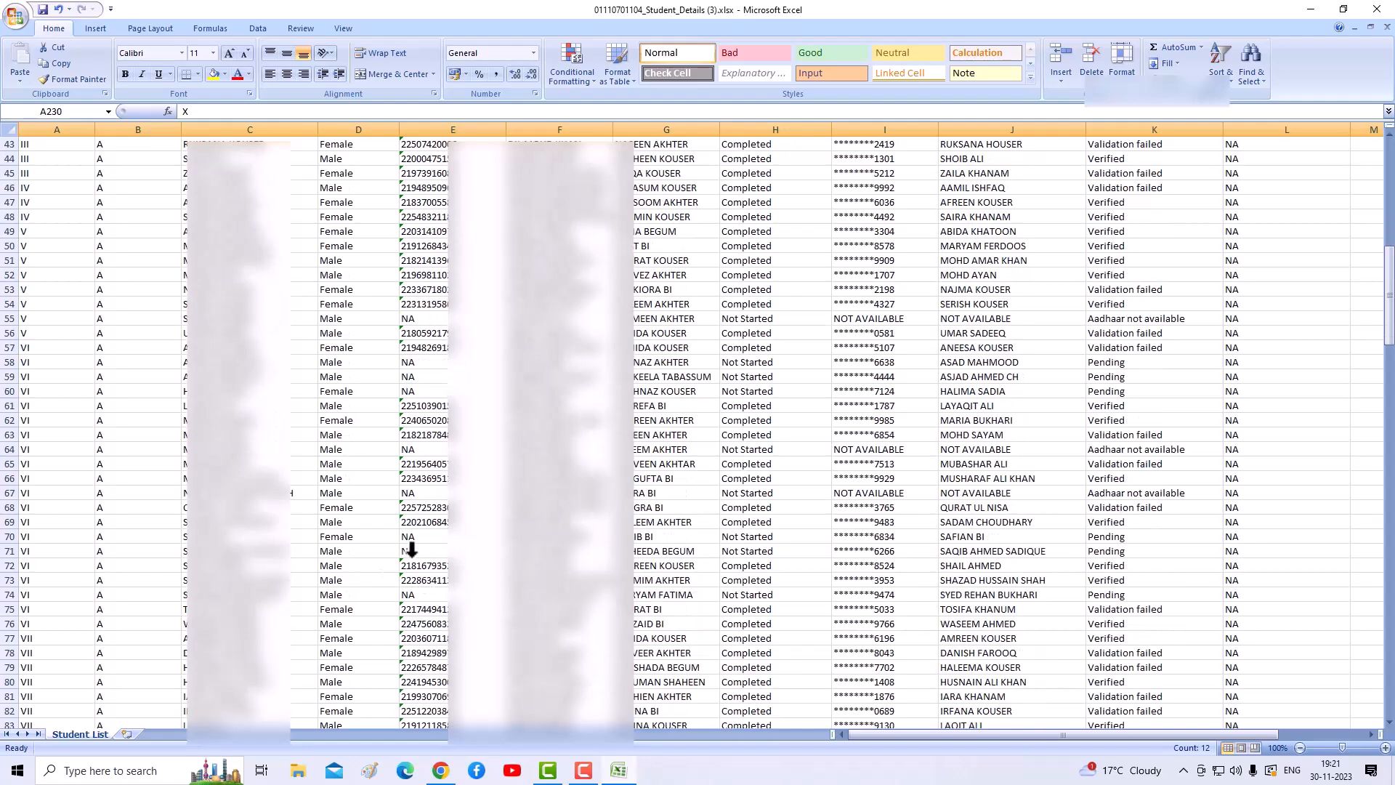
scroll(406, 554, "down", 4)
scroll(414, 542, "up", 18)
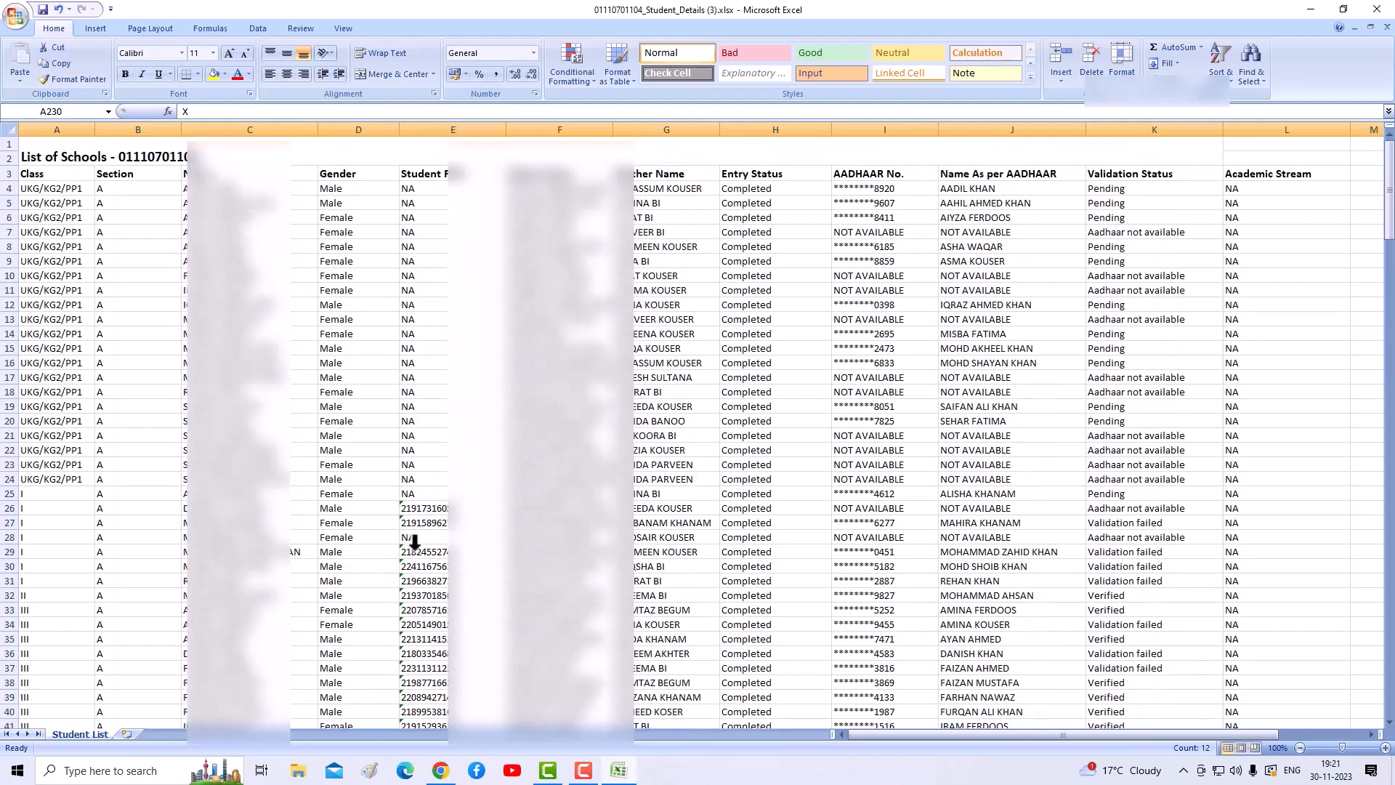
scroll(415, 541, "down", 7)
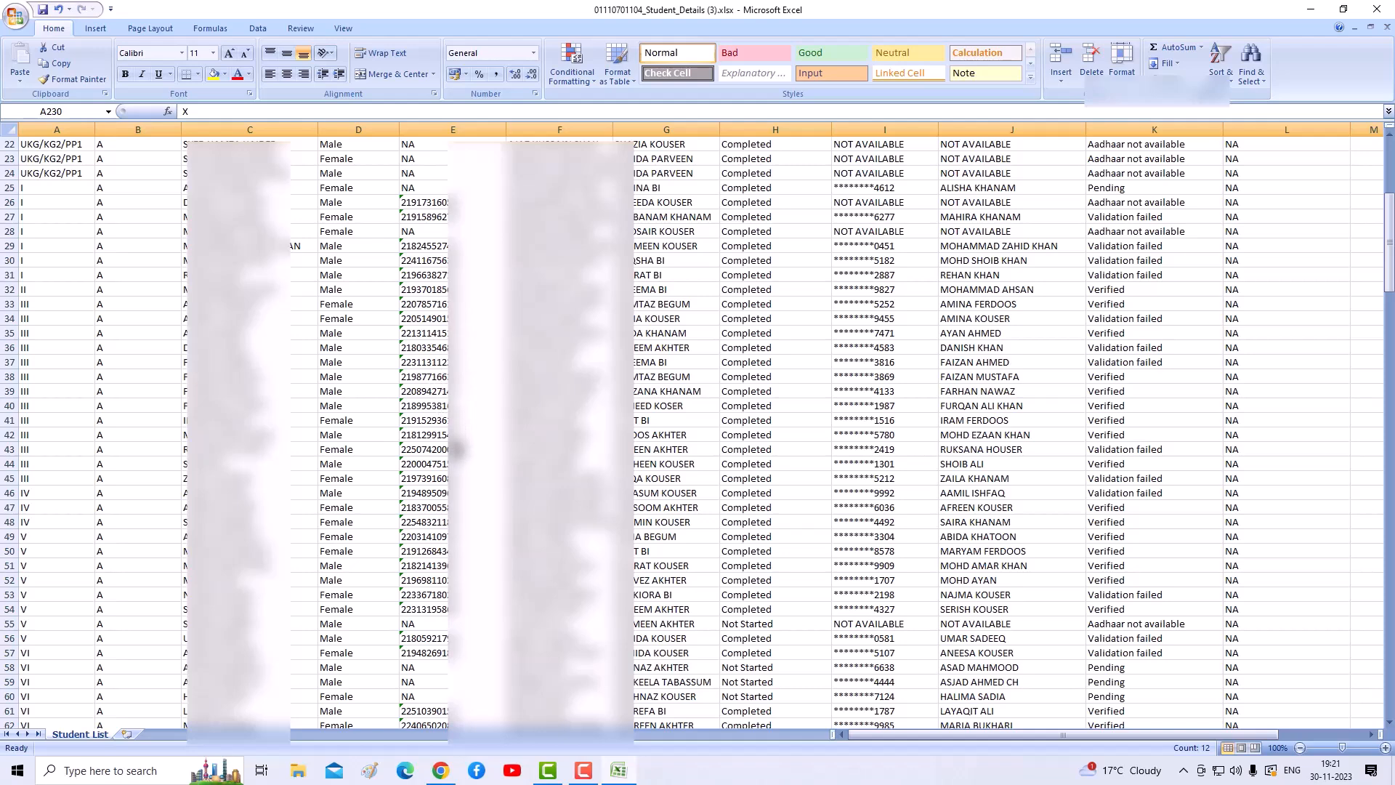
scroll(457, 454, "down", 3)
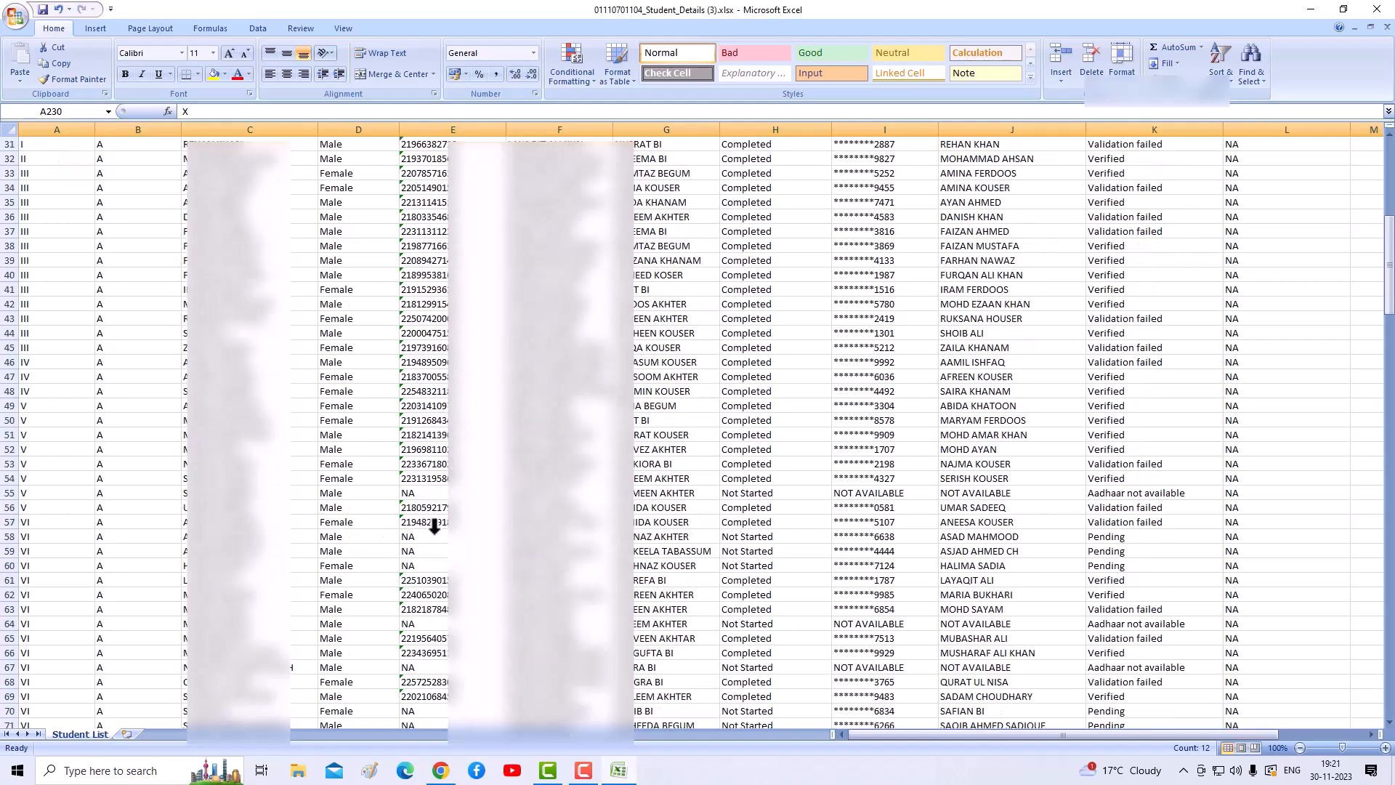
scroll(438, 527, "down", 4)
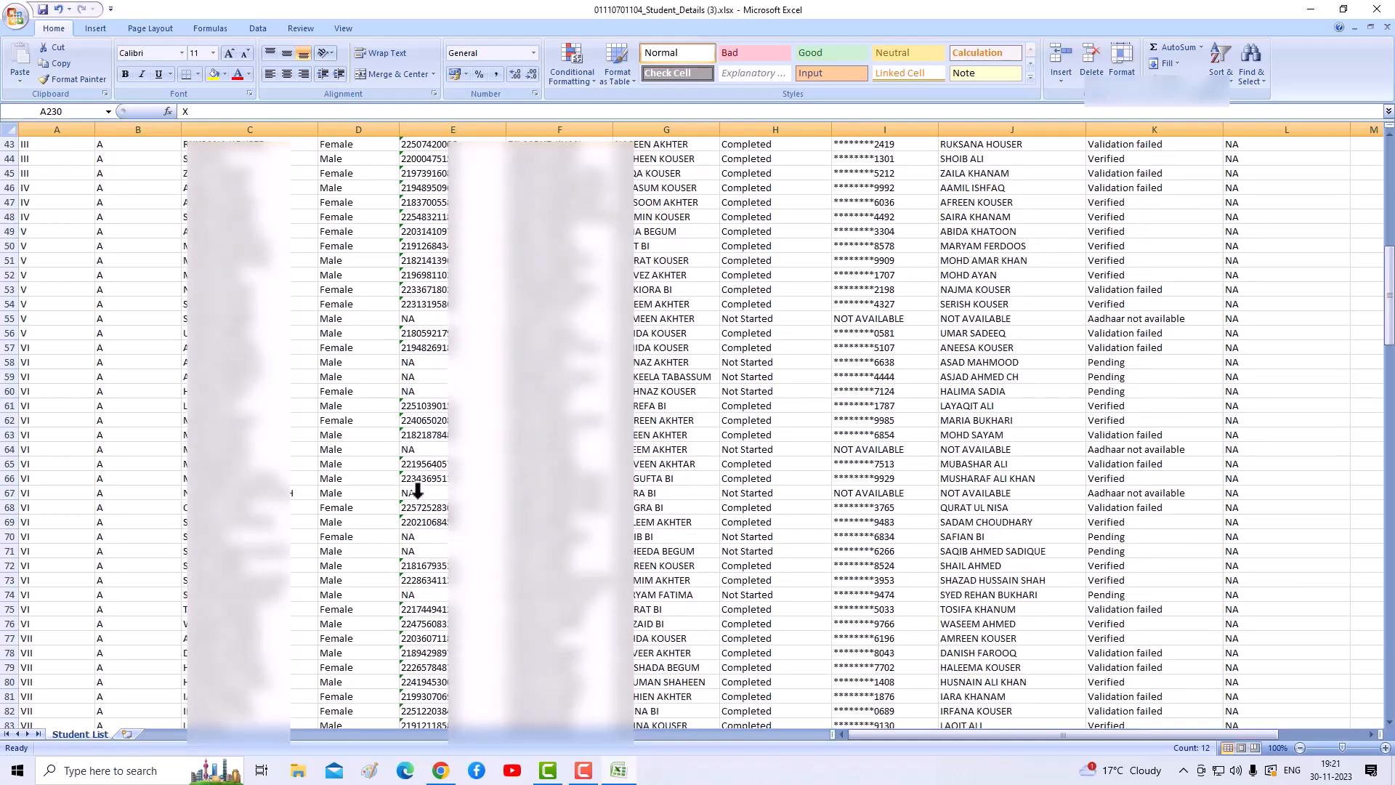
scroll(420, 492, "up", 14)
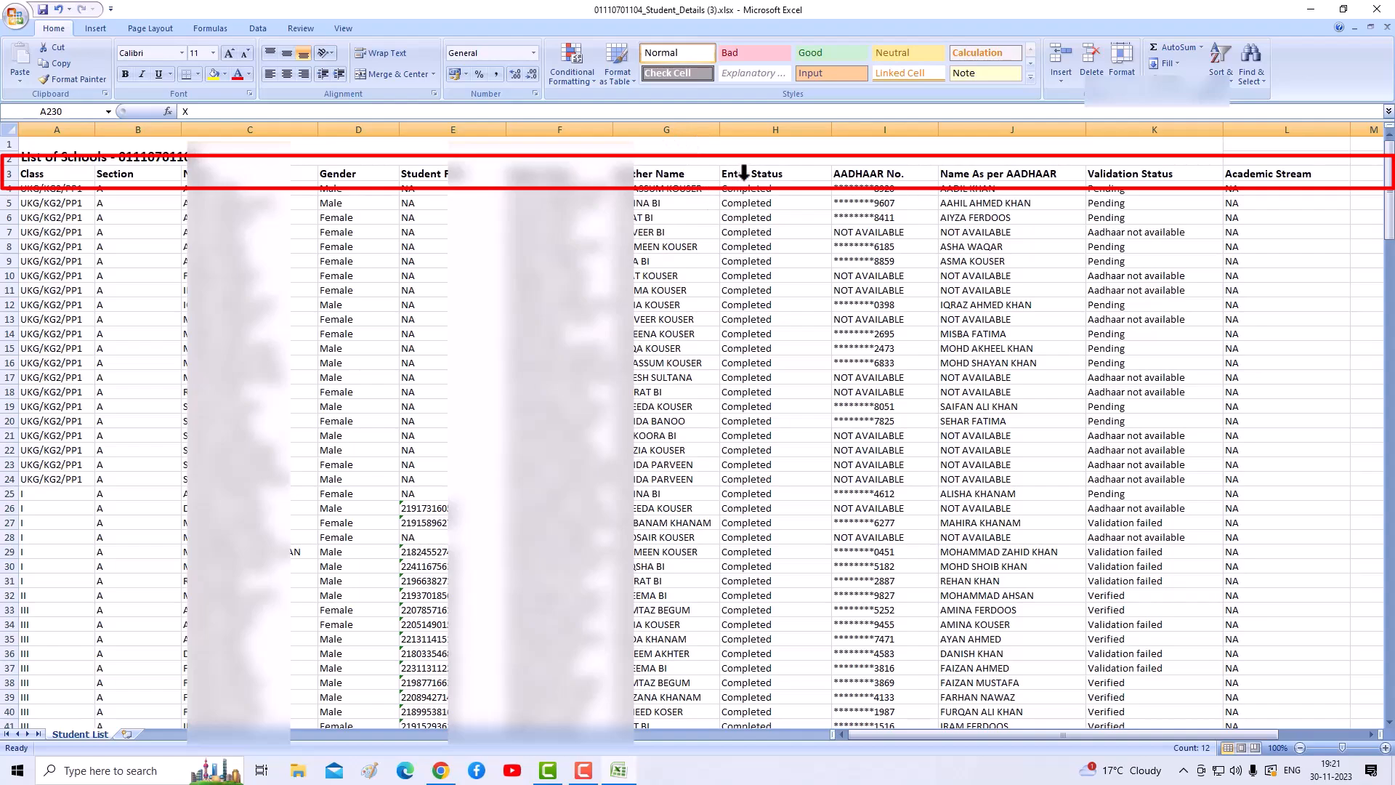
scroll(757, 396, "down", 20)
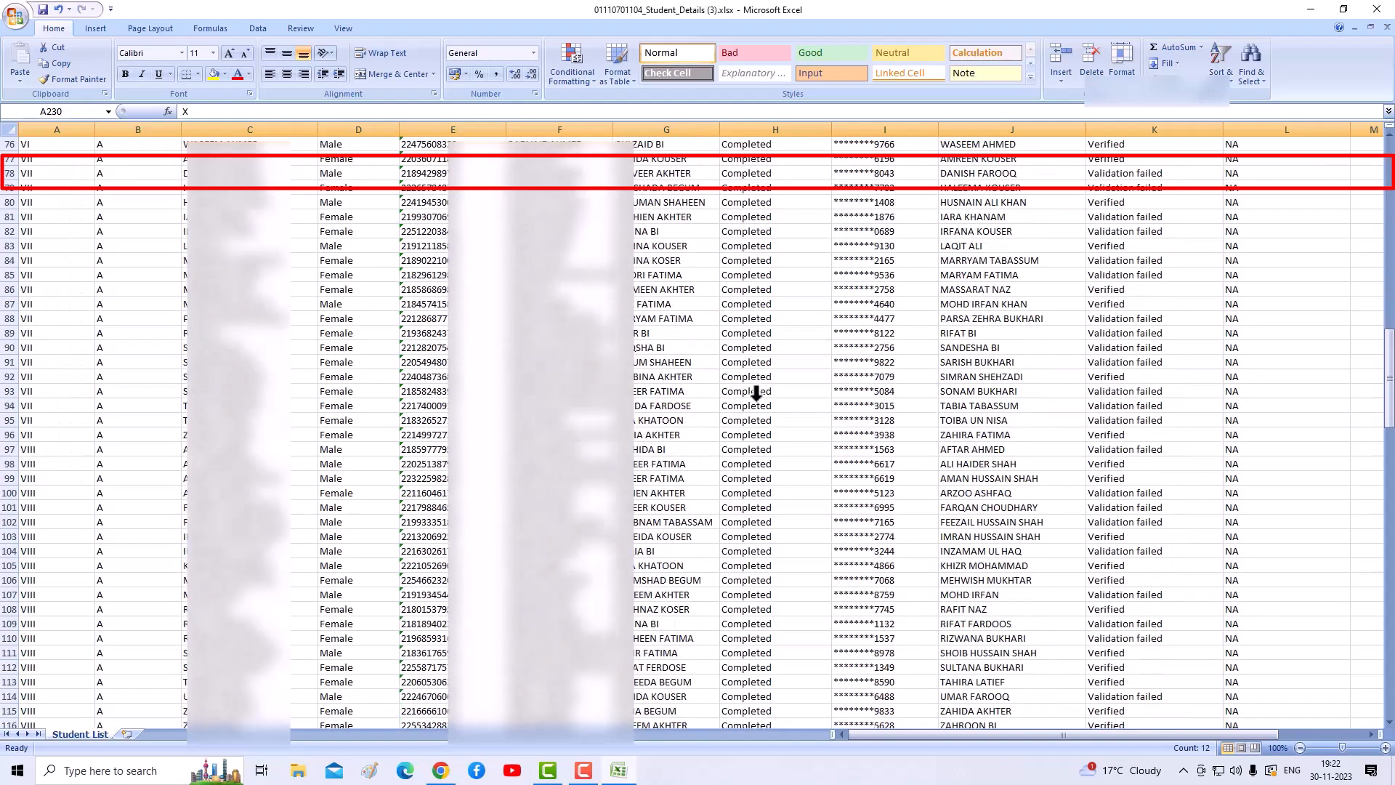
scroll(757, 396, "down", 20)
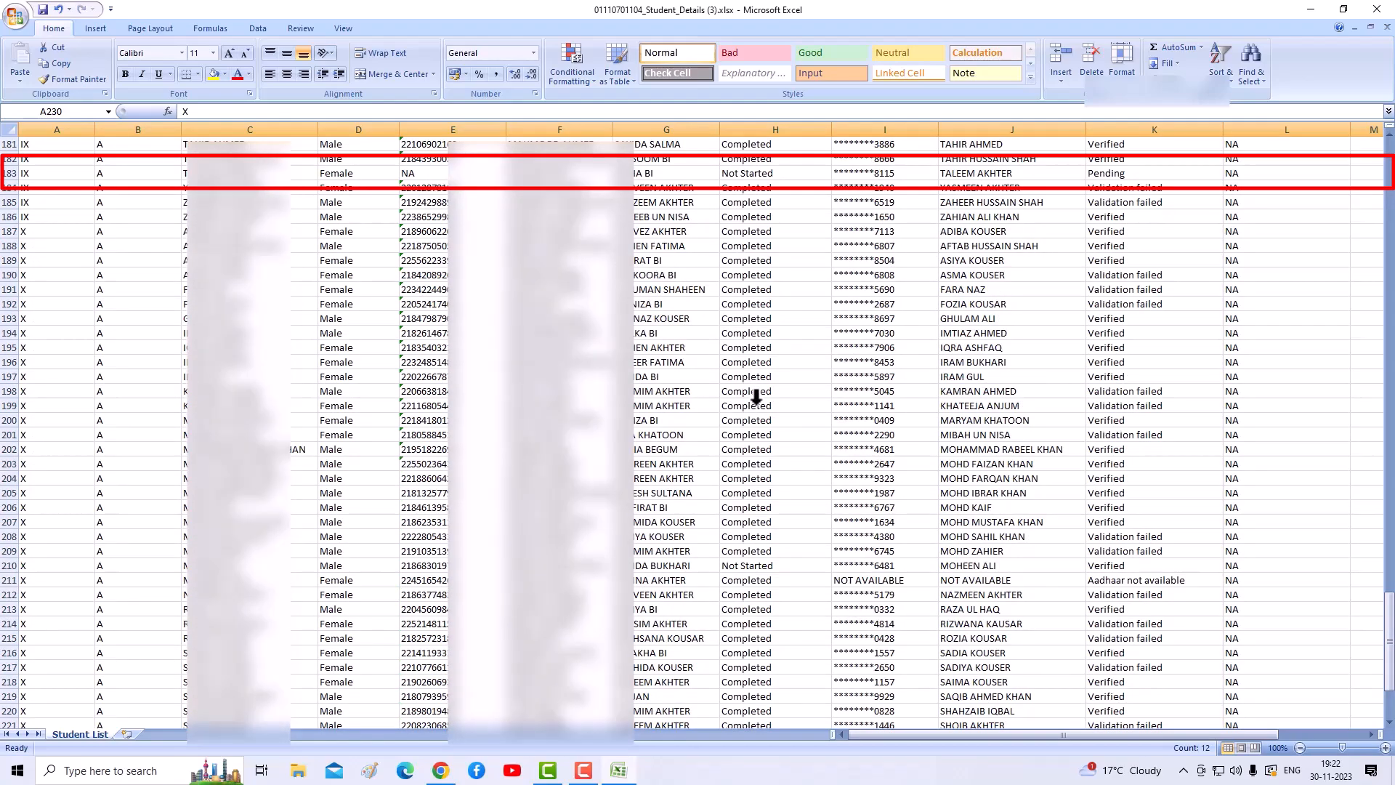
scroll(756, 398, "up", 20)
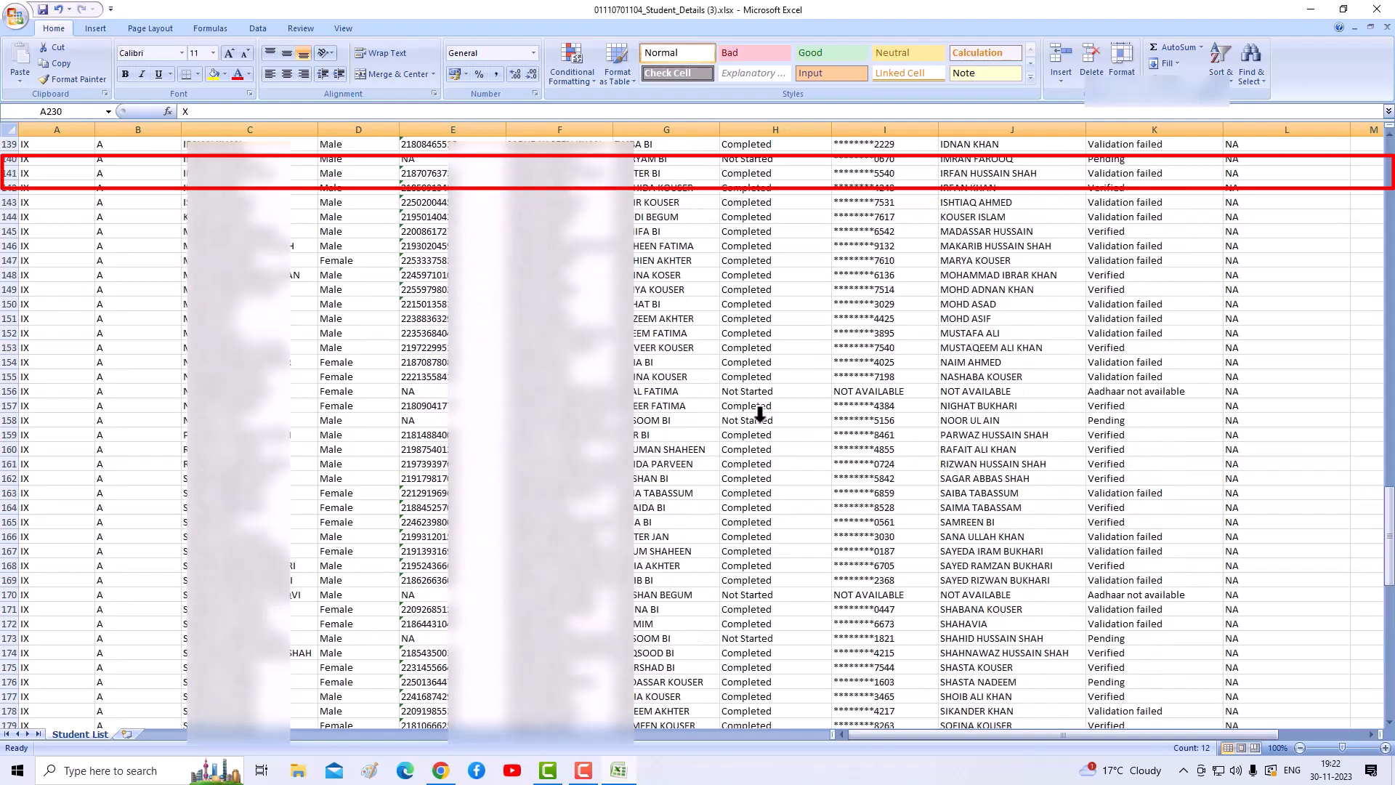
scroll(765, 420, "up", 20)
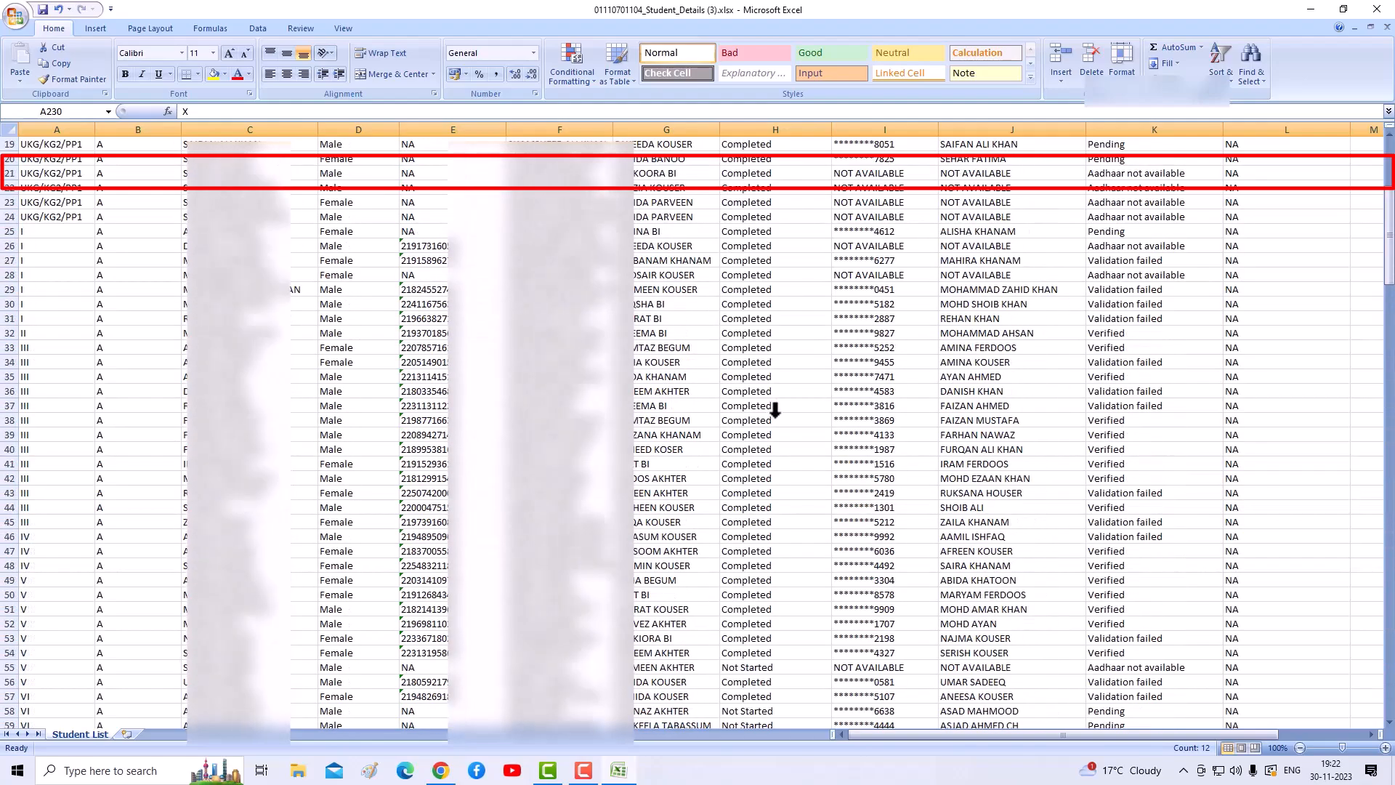
scroll(775, 410, "up", 5)
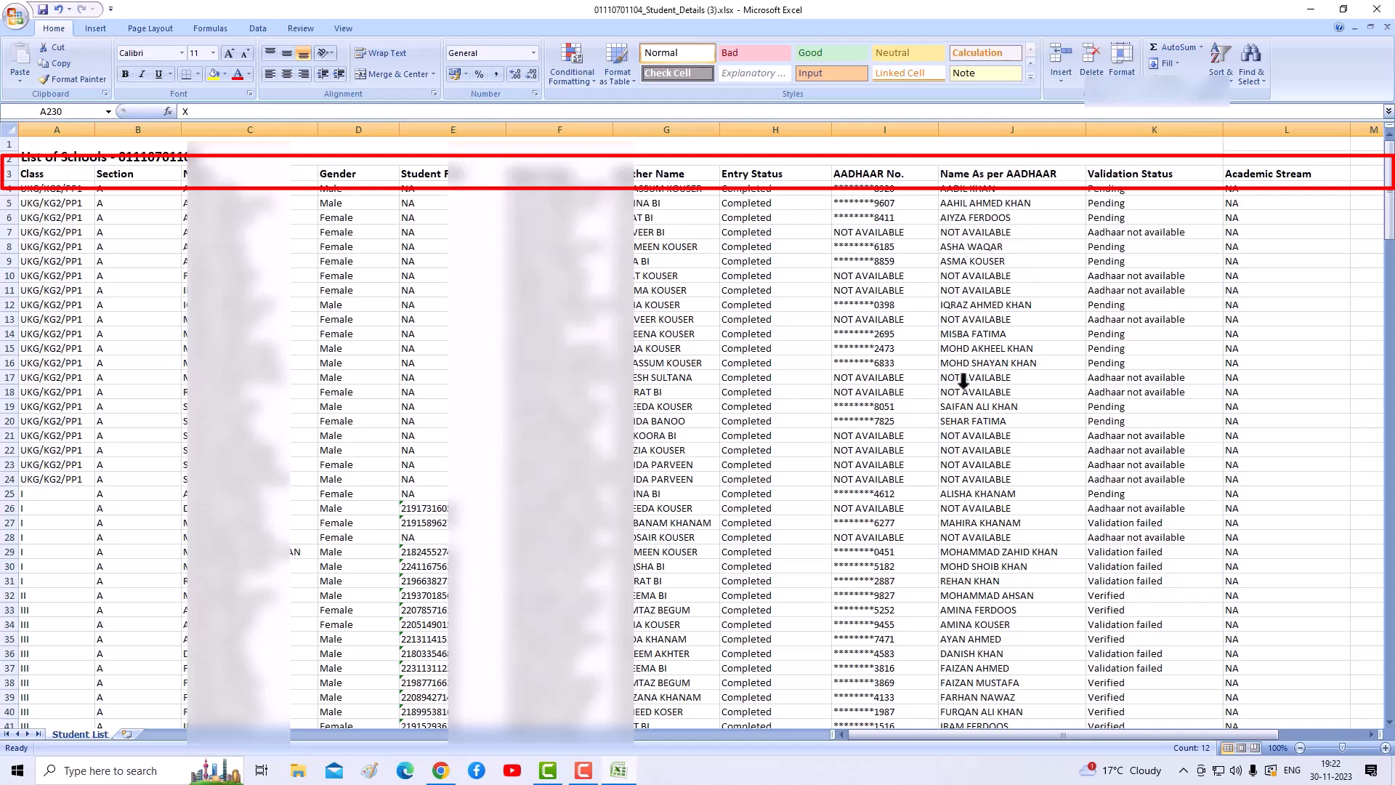
- Check the Name as per AADHAAR entry in row 21 and look over the sheet
left_click(963, 435)
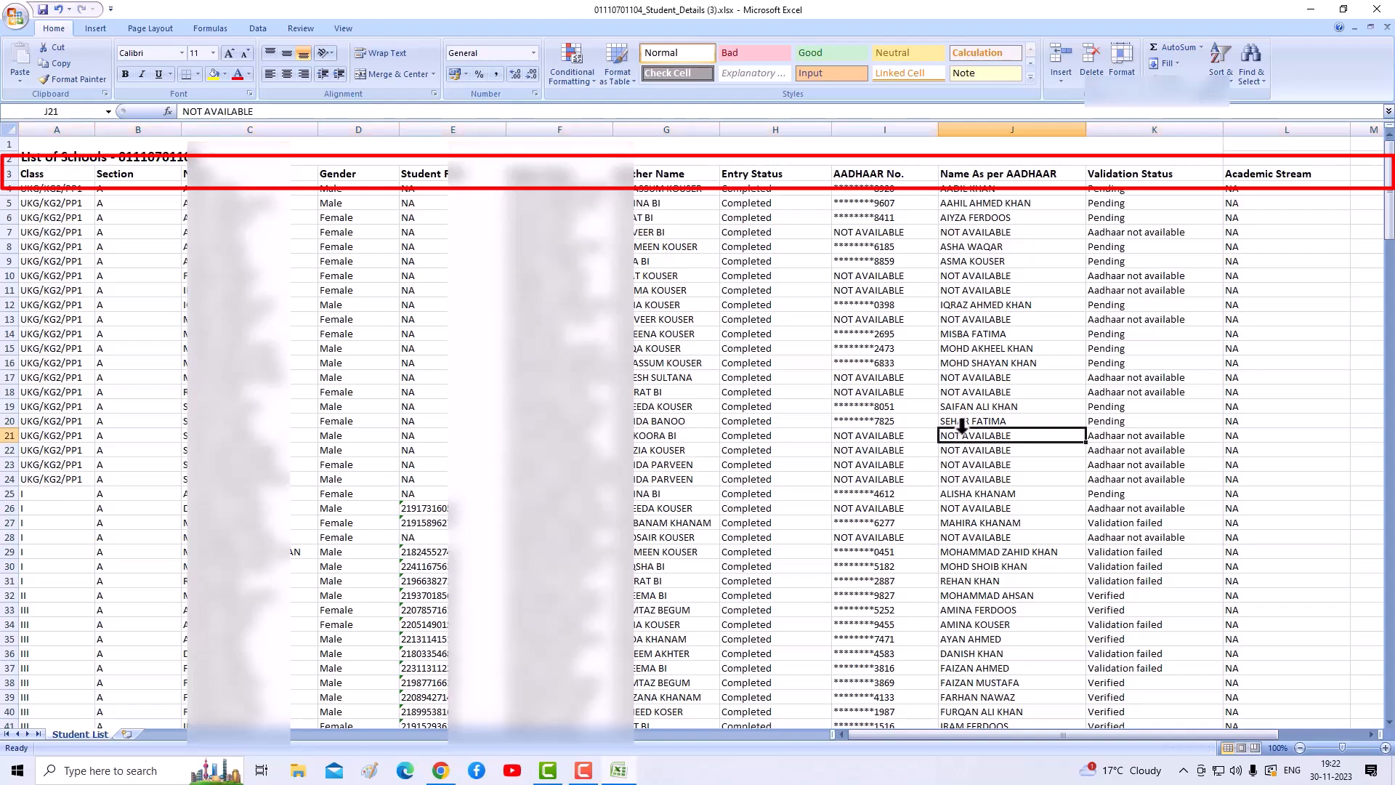
scroll(944, 451, "down", 10)
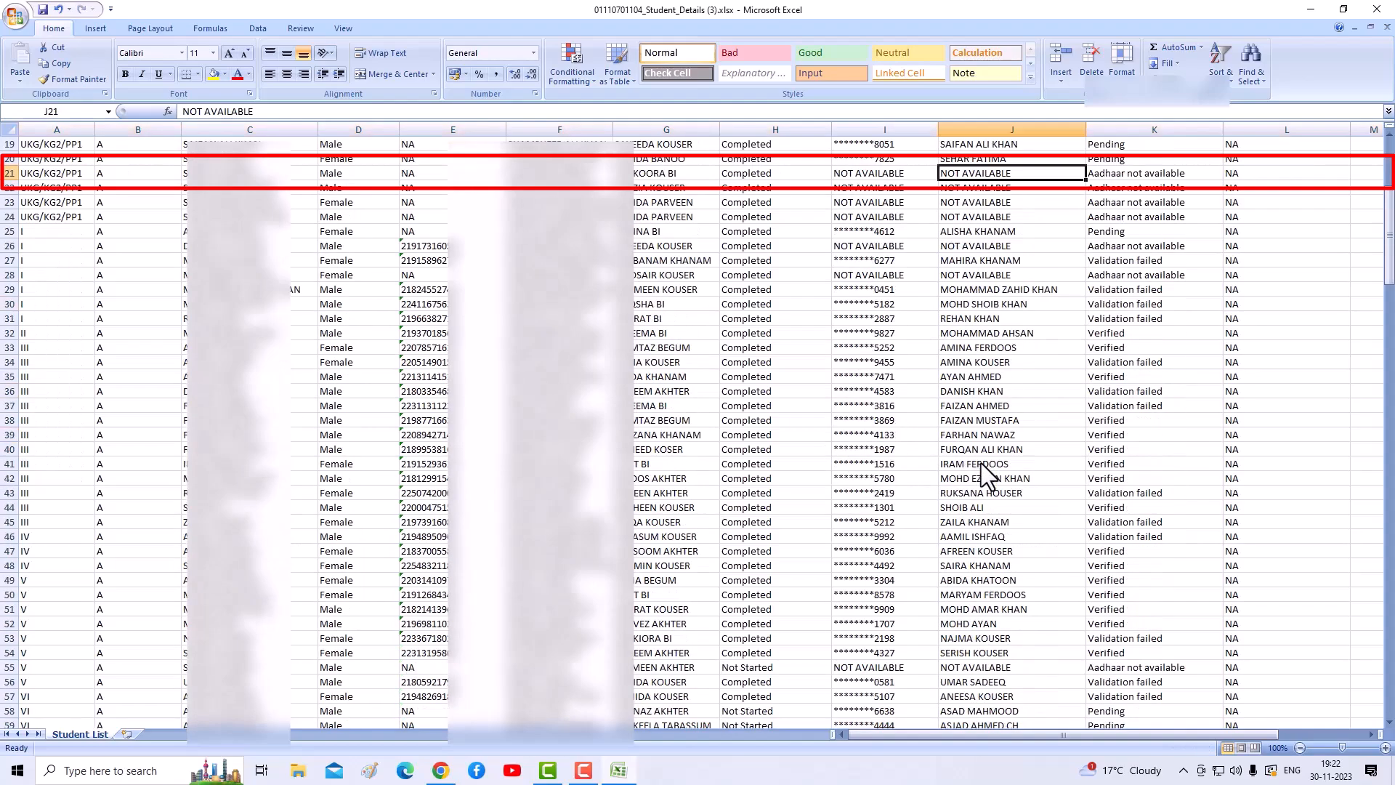
scroll(838, 446, "up", 10)
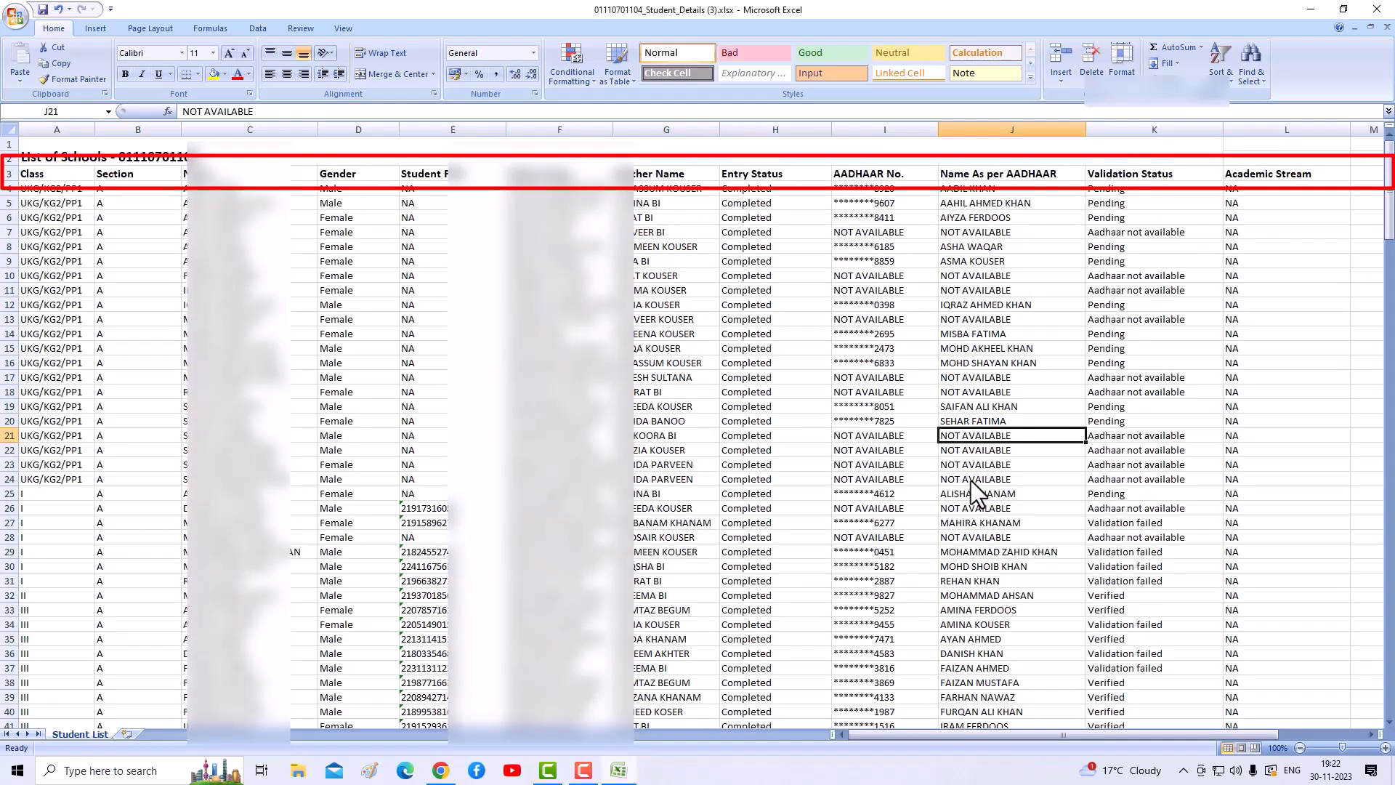
scroll(981, 386, "down", 2)
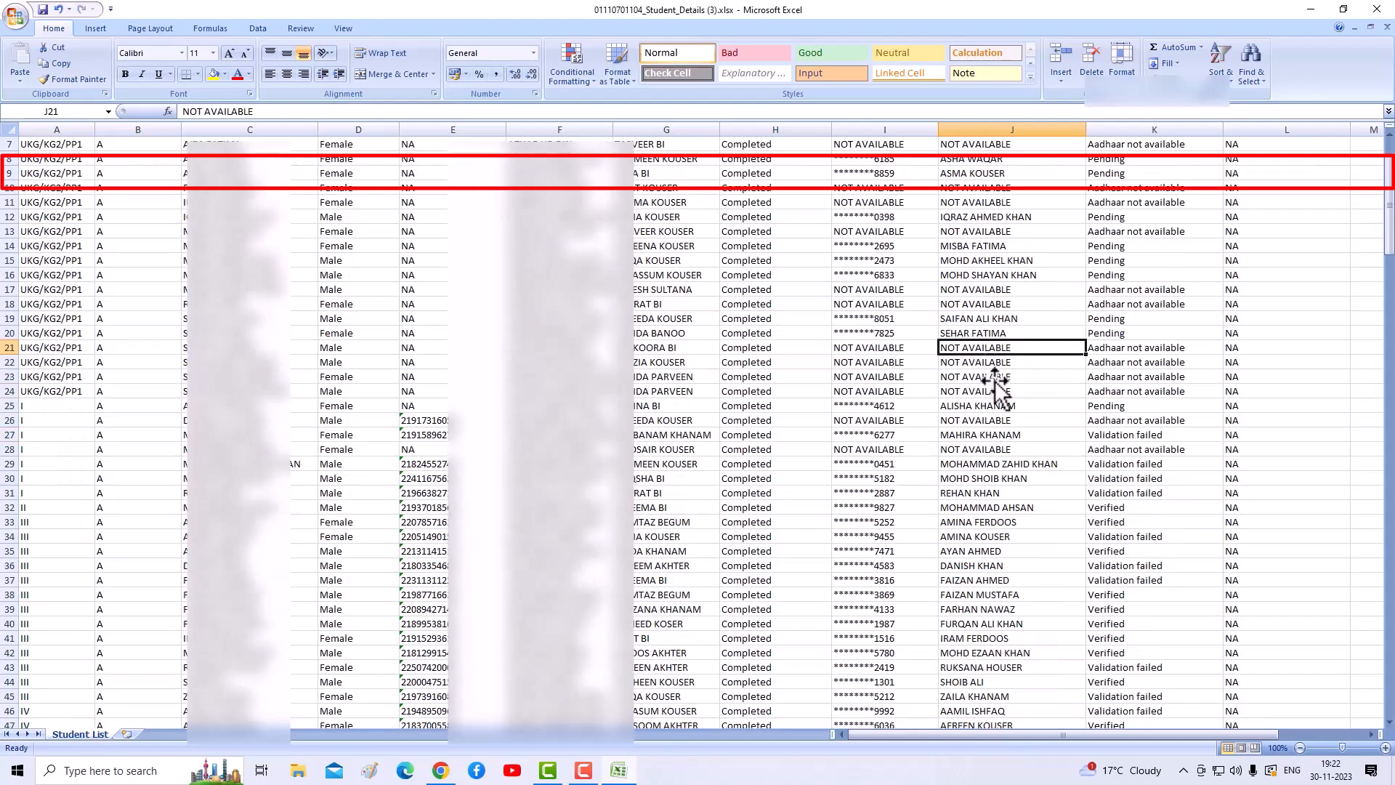
scroll(1002, 407, "down", 20)
scroll(1001, 407, "down", 4)
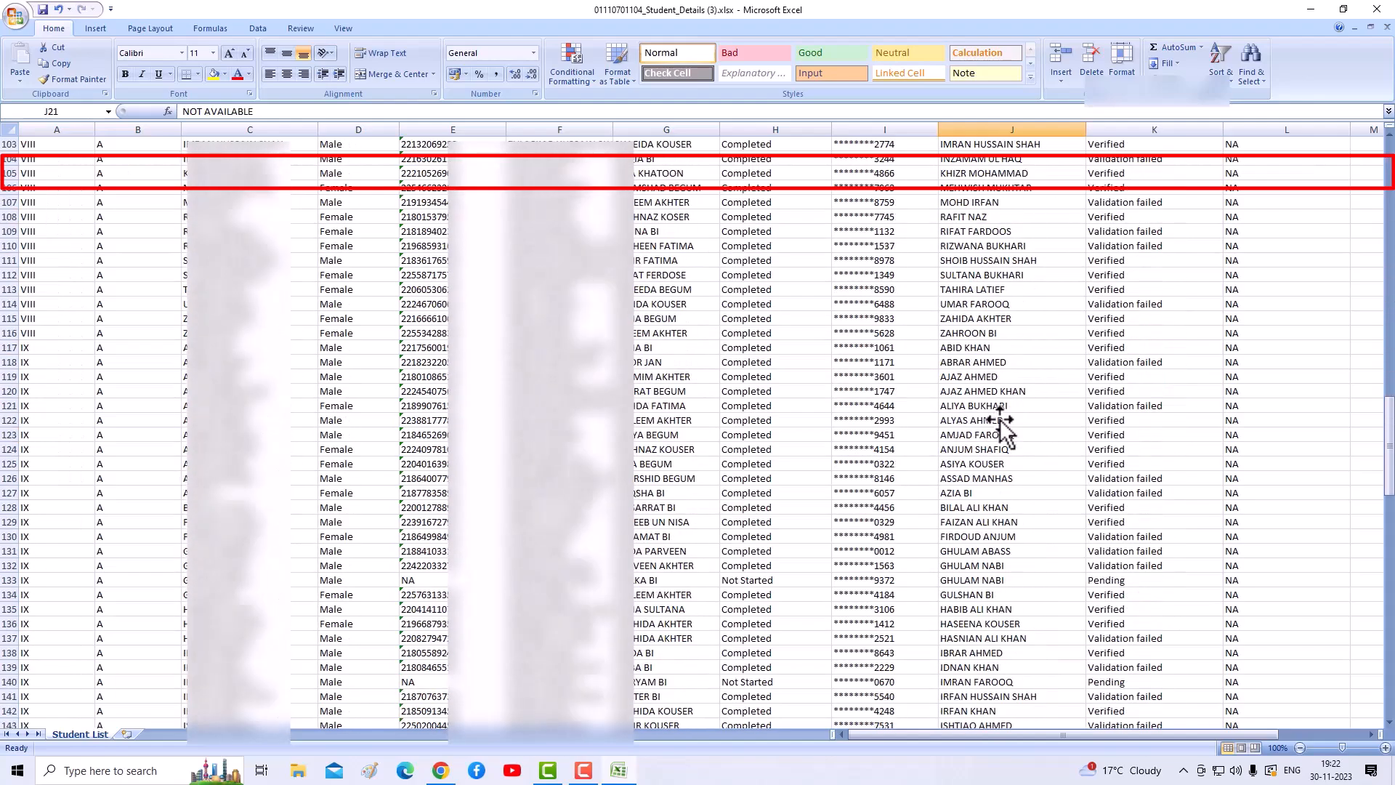
scroll(1007, 439, "up", 20)
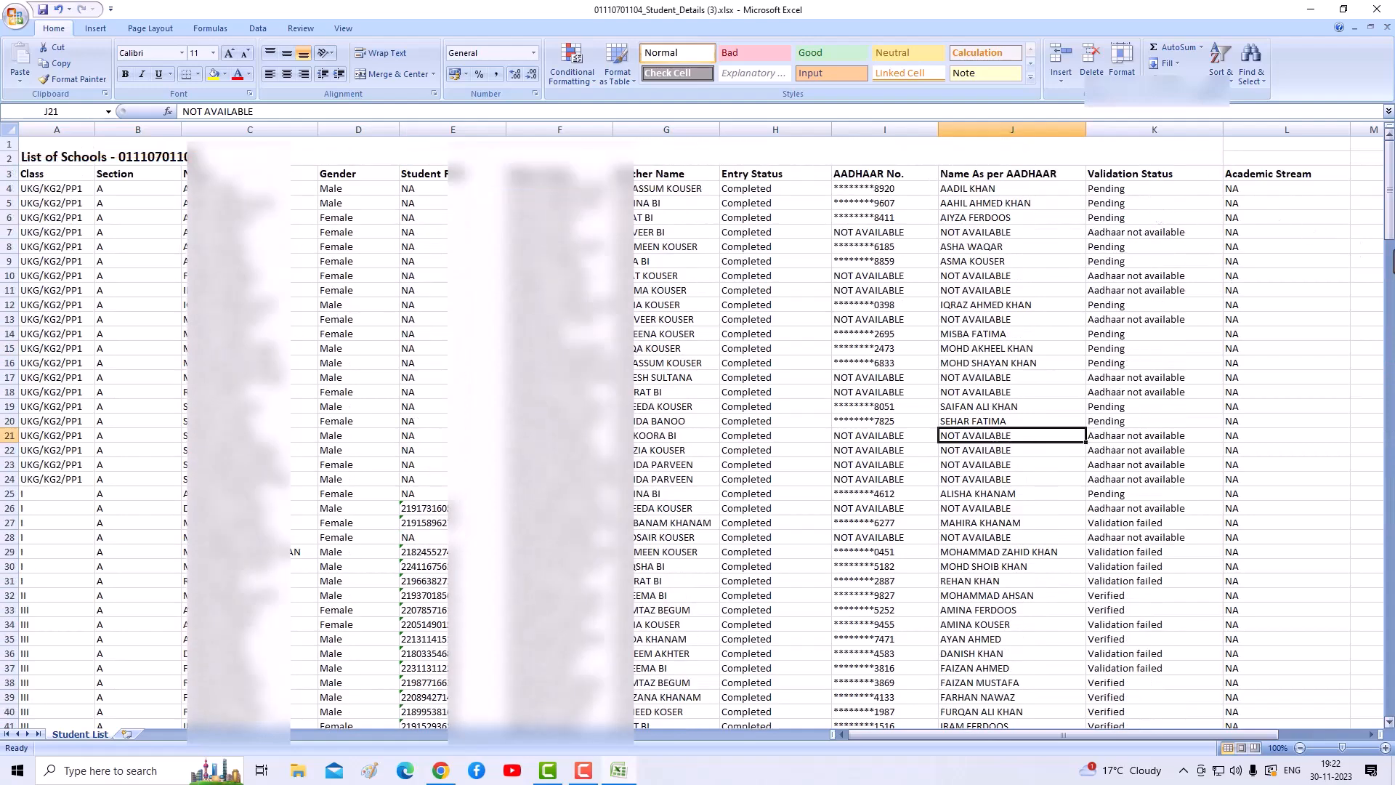
left_click_drag(1389, 211, 1388, 211)
scroll(1159, 370, "down", 4)
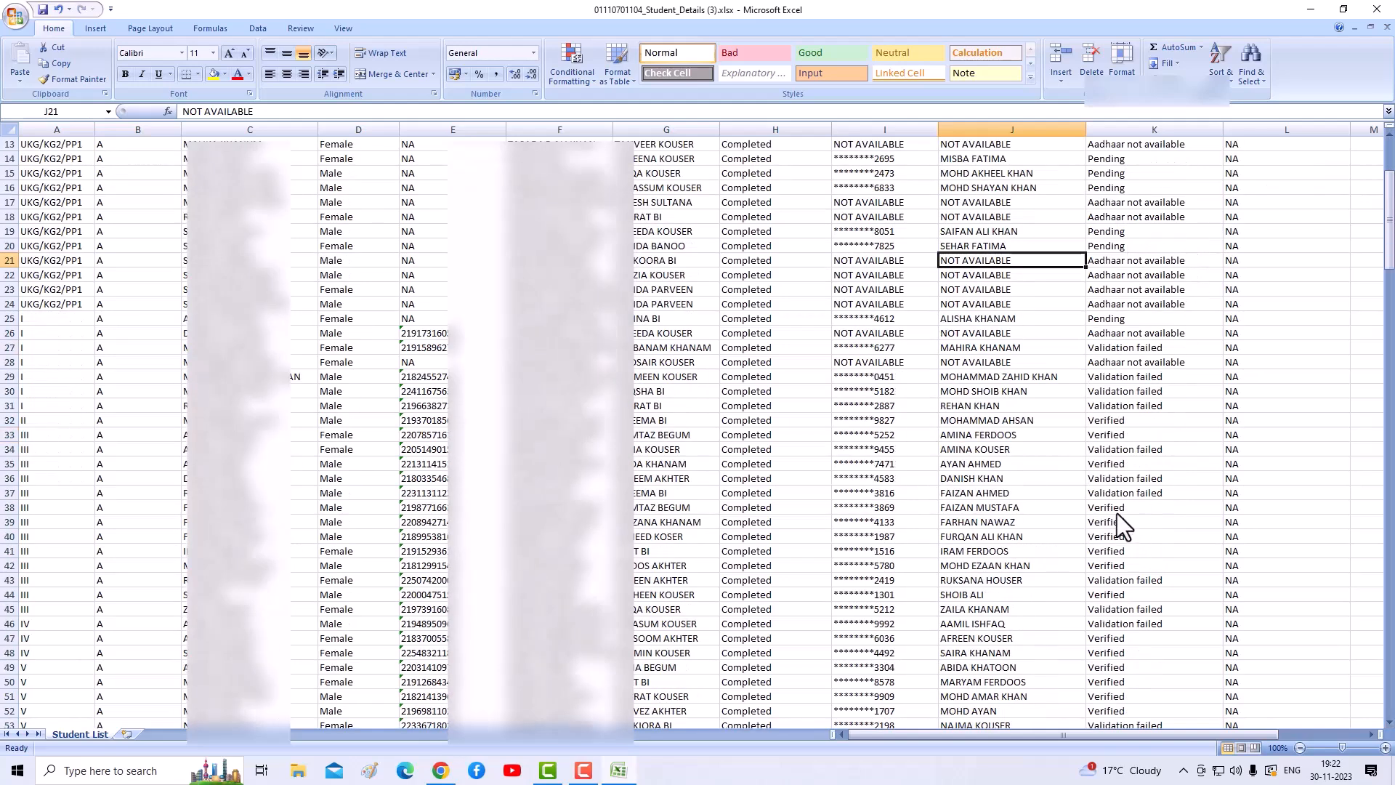
scroll(1118, 512, "up", 3)
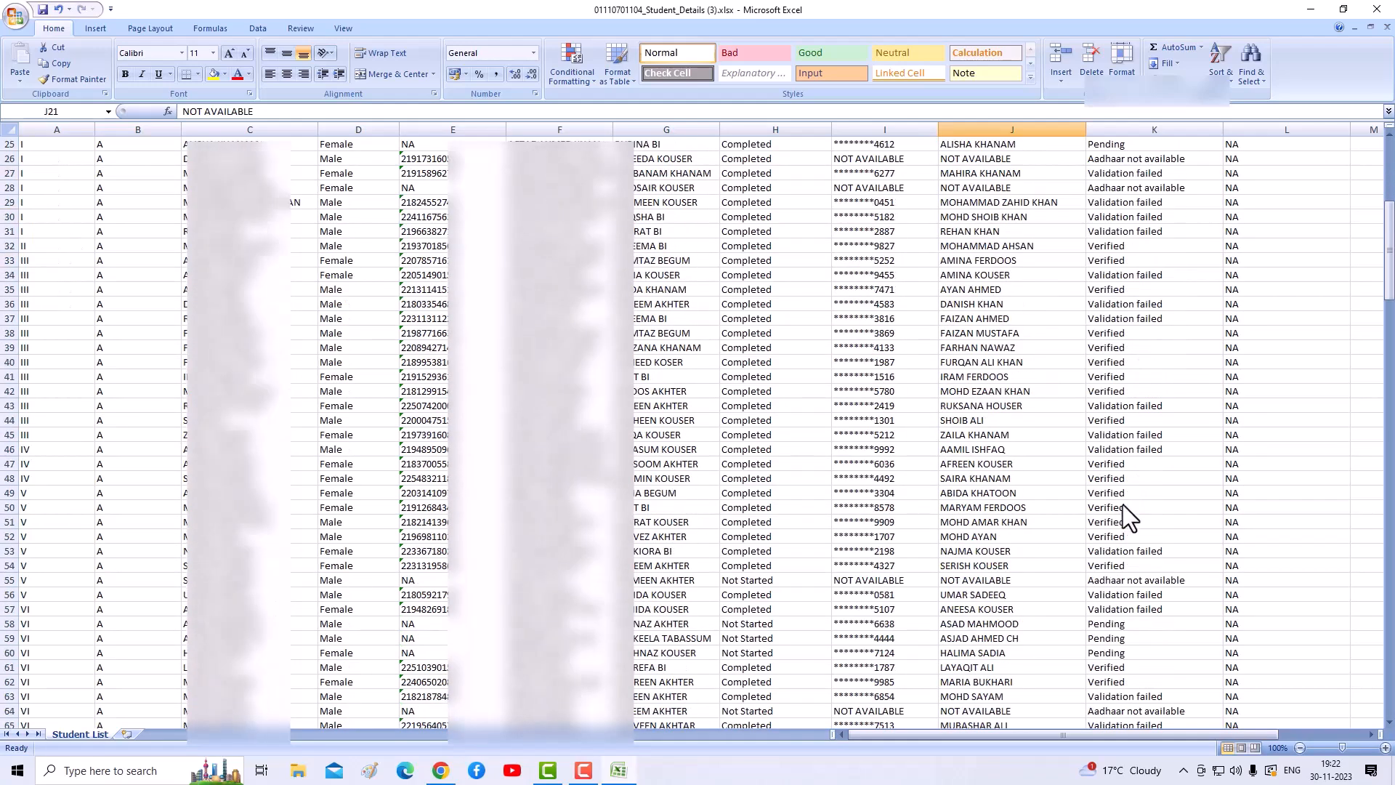
scroll(1135, 430, "up", 1)
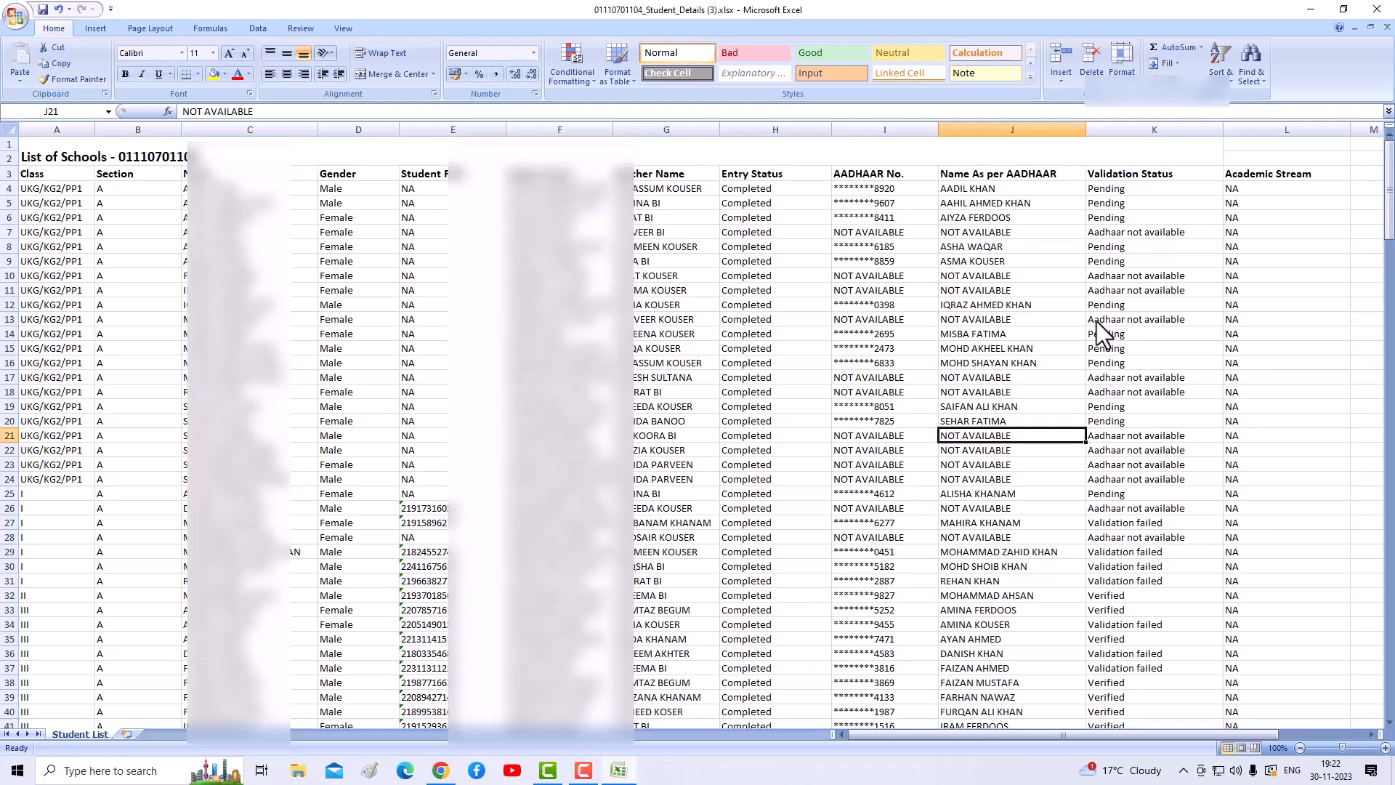
scroll(1101, 322, "down", 8)
scroll(1112, 339, "up", 8)
- Back in UDISE+, filter the list of all students to Class X (44 enrolments)
left_click(442, 772)
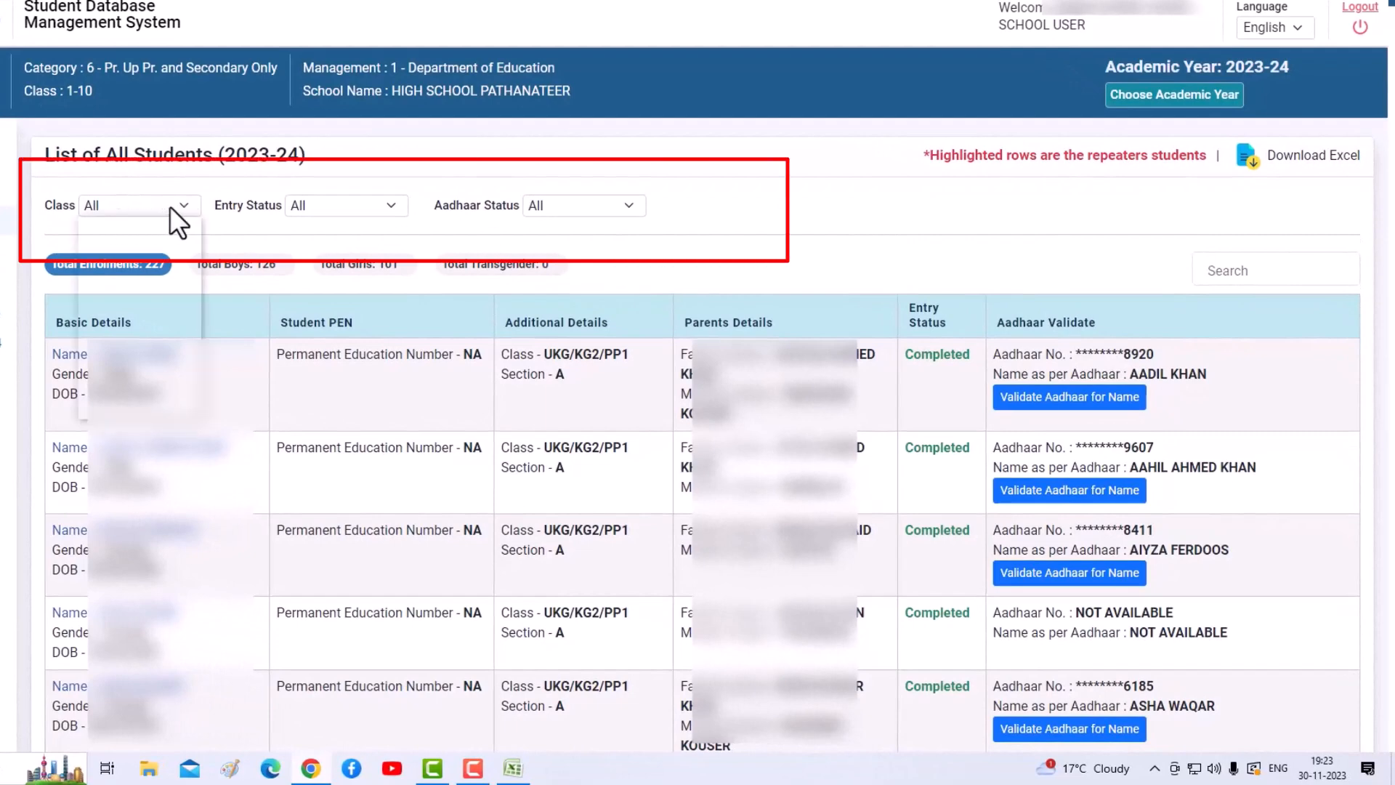
left_click(172, 207)
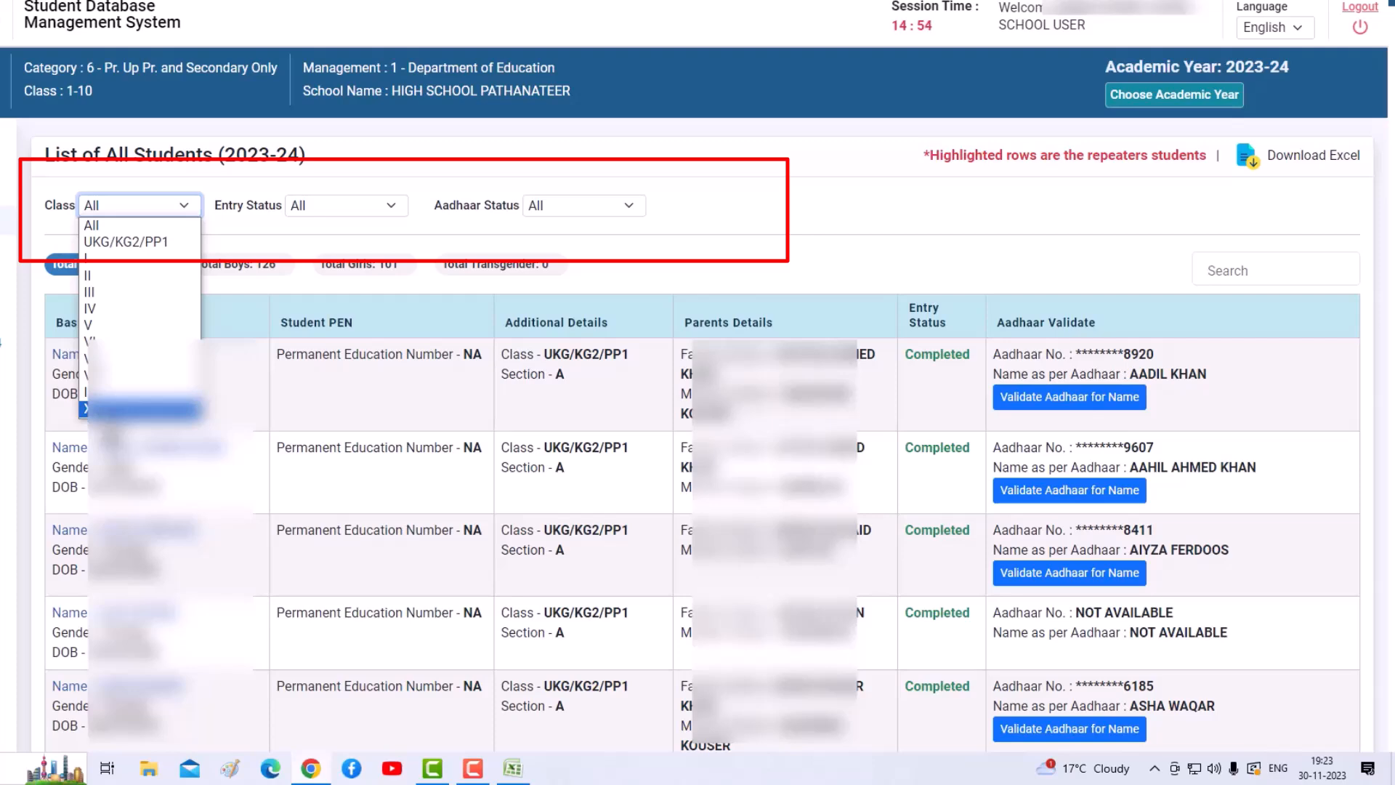
left_click(138, 409)
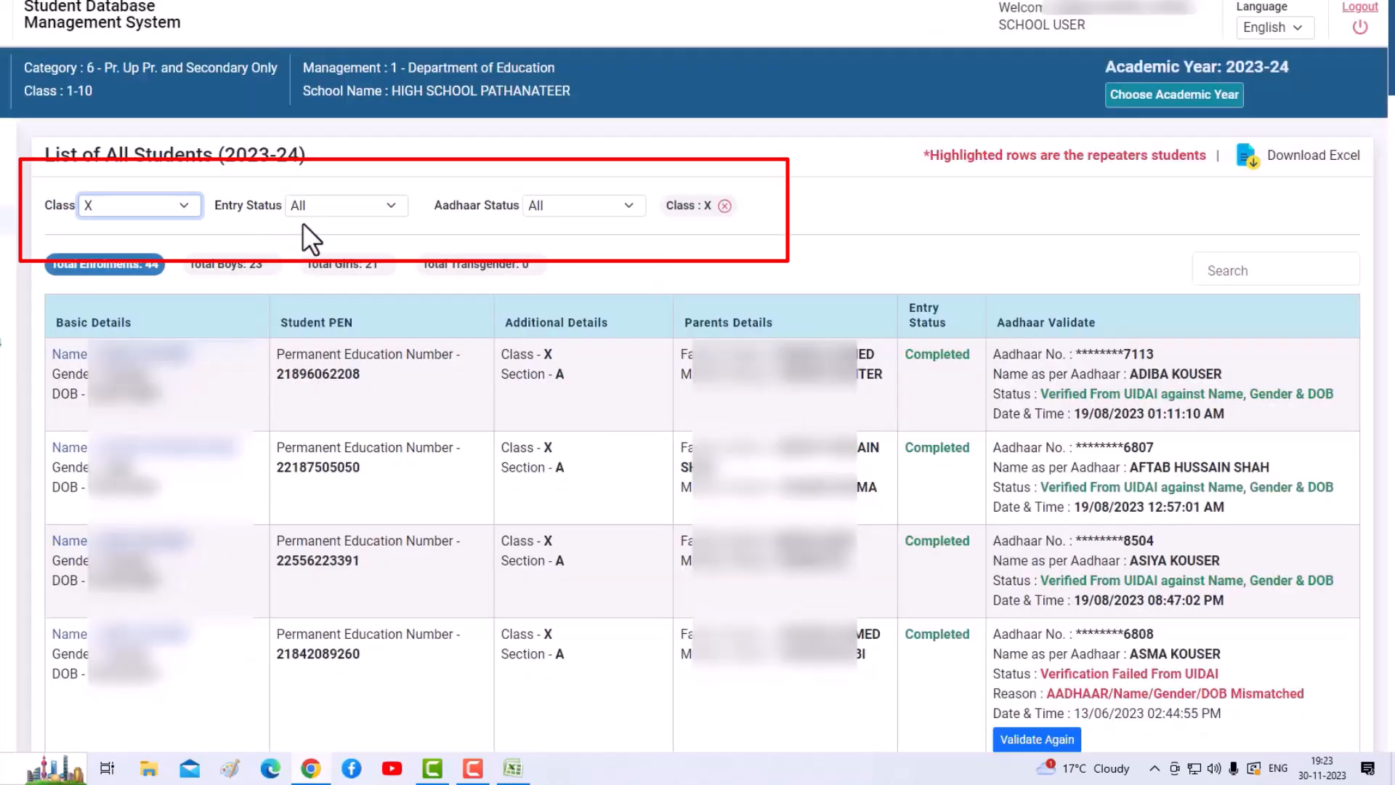
left_click(365, 206)
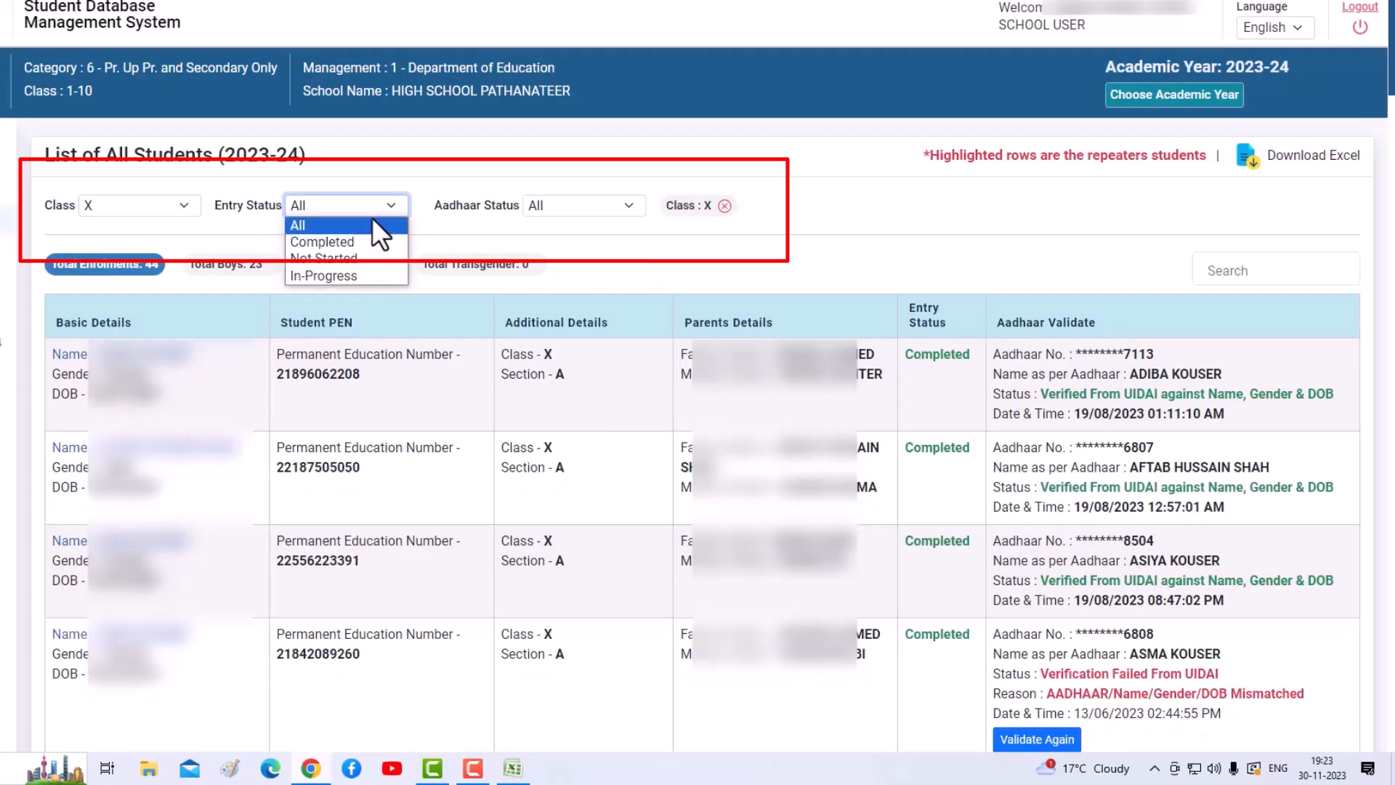
left_click(307, 224)
left_click(573, 206)
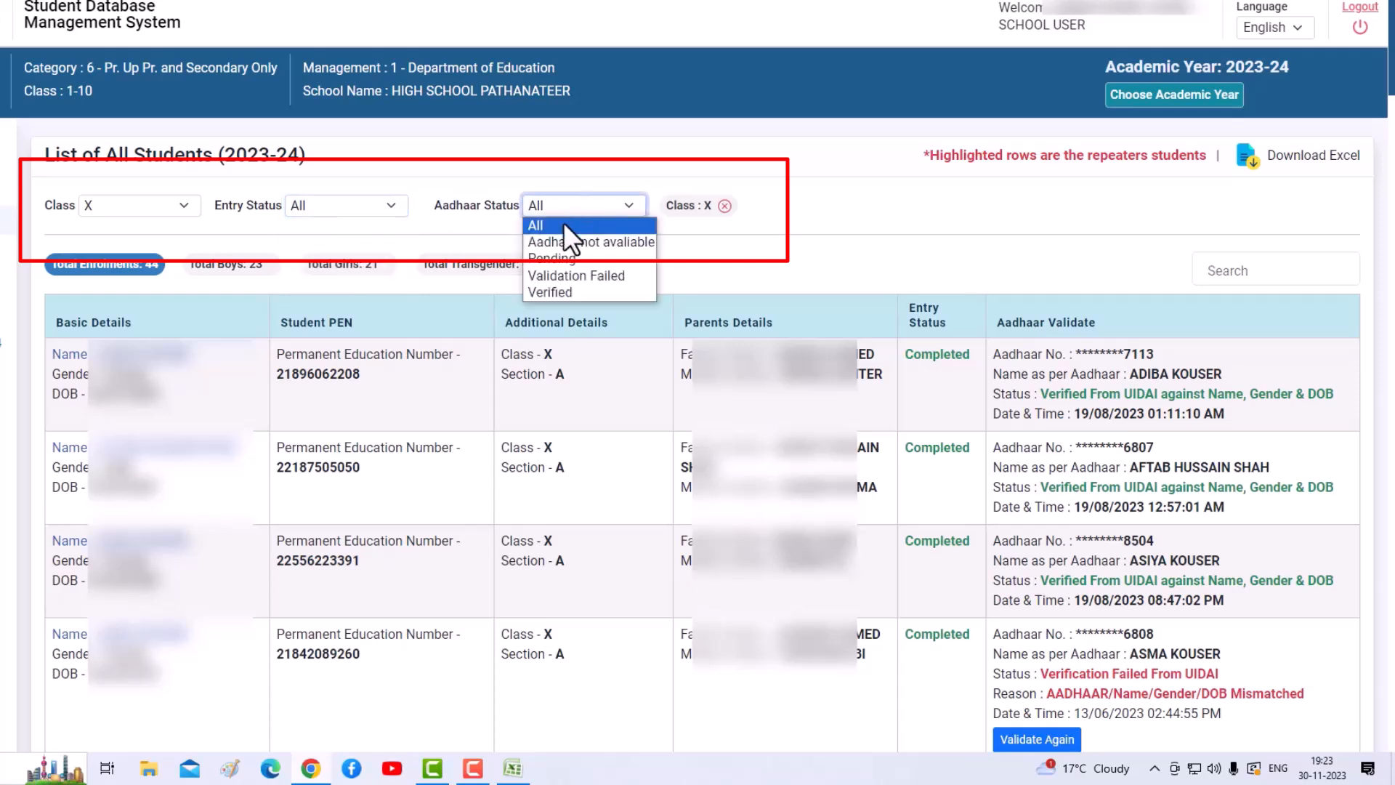
left_click(558, 227)
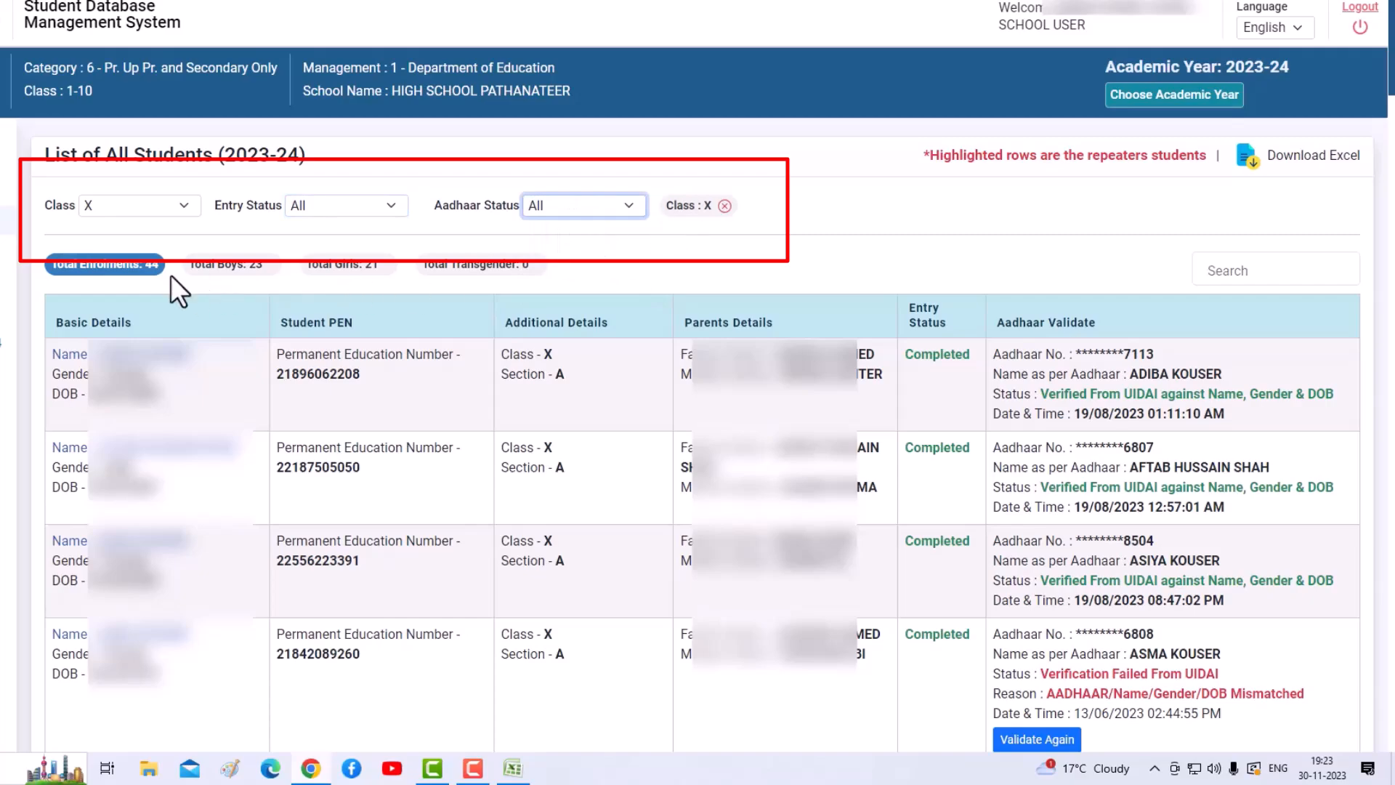
scroll(983, 260, "down", 15)
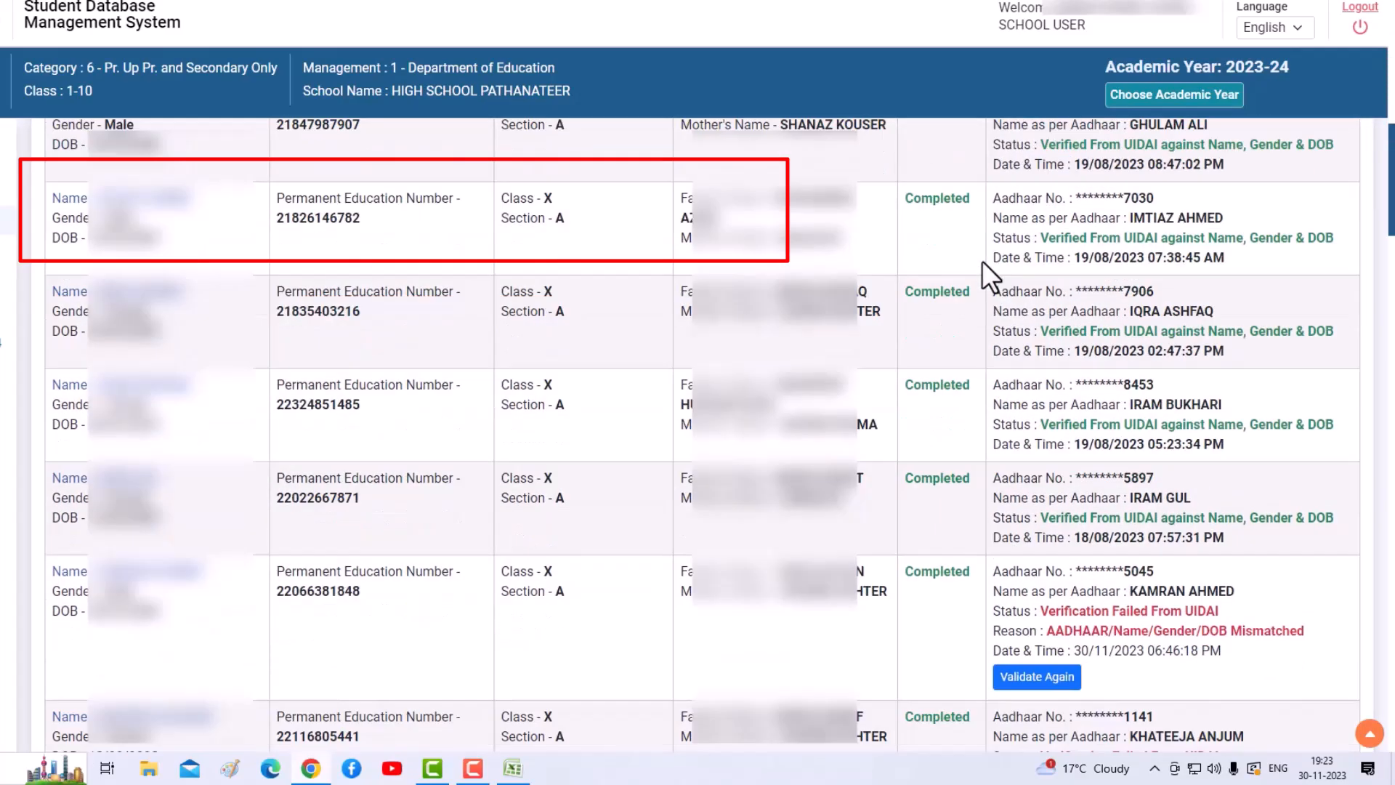
scroll(981, 266, "up", 15)
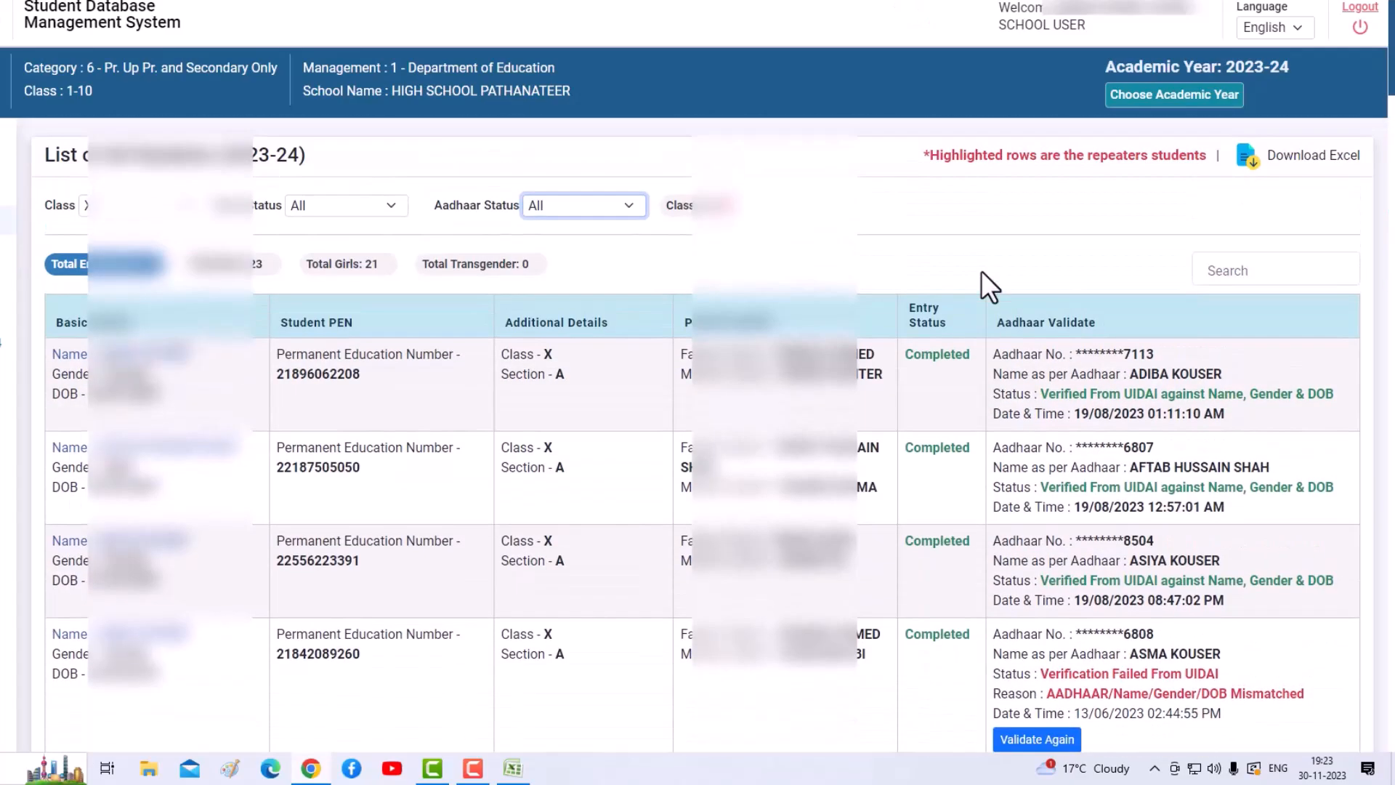
scroll(981, 271, "down", 6)
scroll(997, 291, "down", 12)
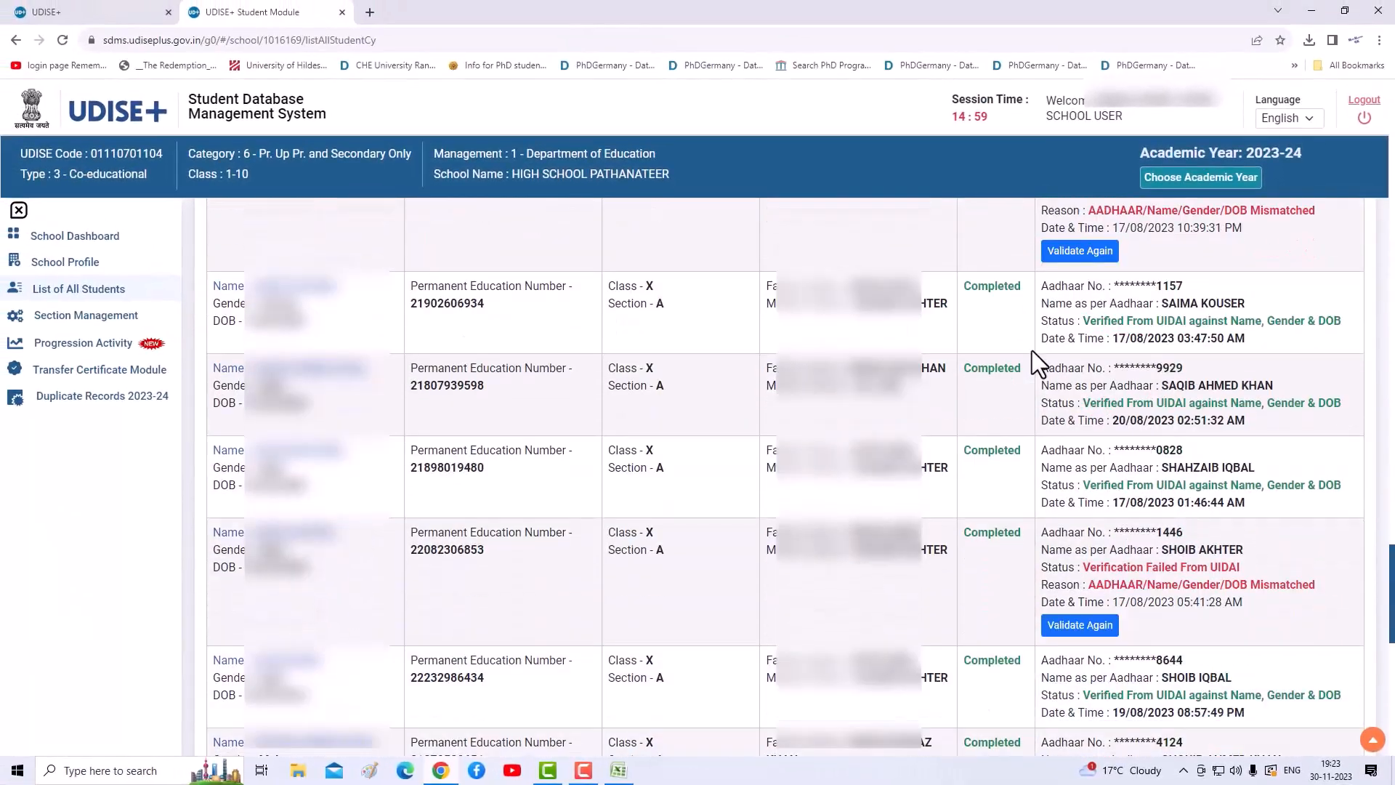
scroll(1032, 350, "down", 3)
scroll(1031, 351, "up", 10)
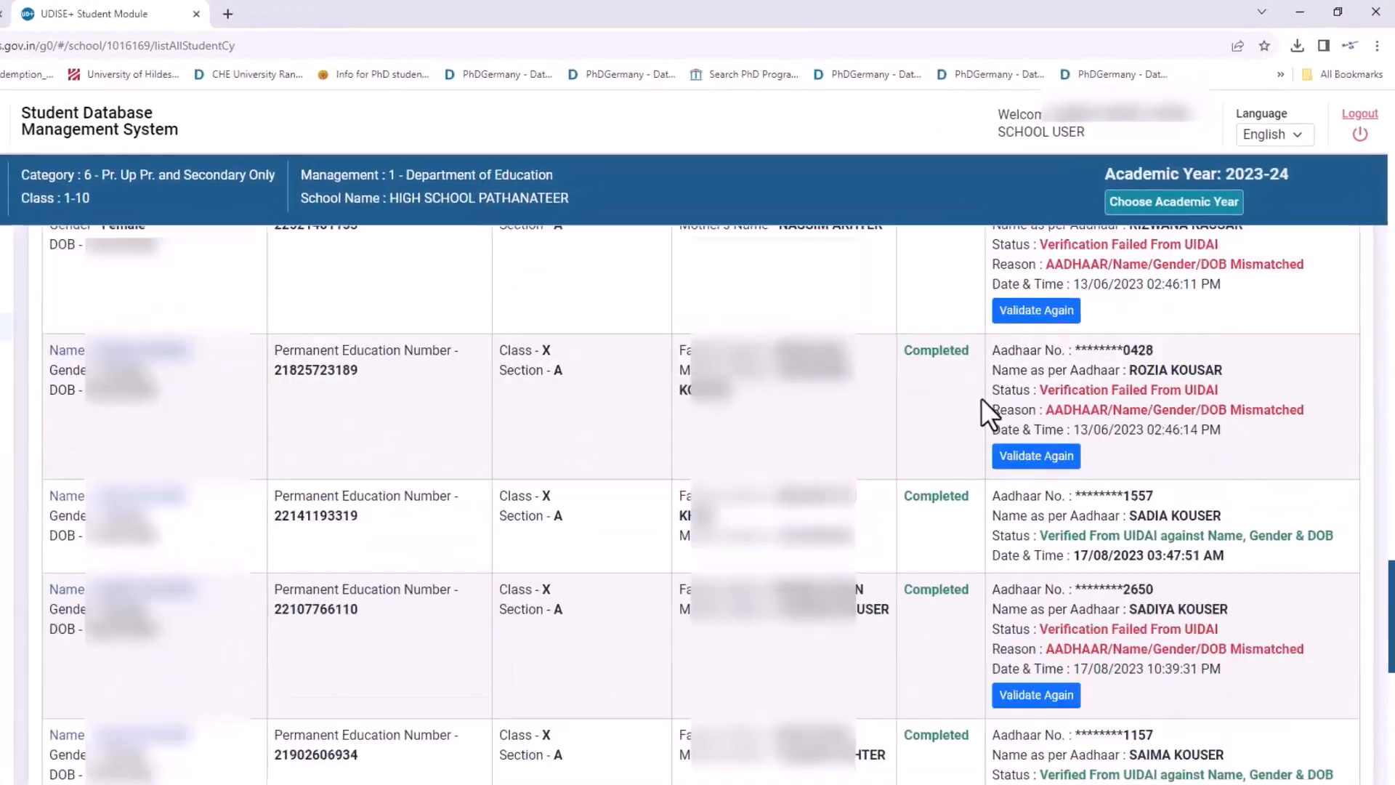
scroll(958, 422, "up", 10)
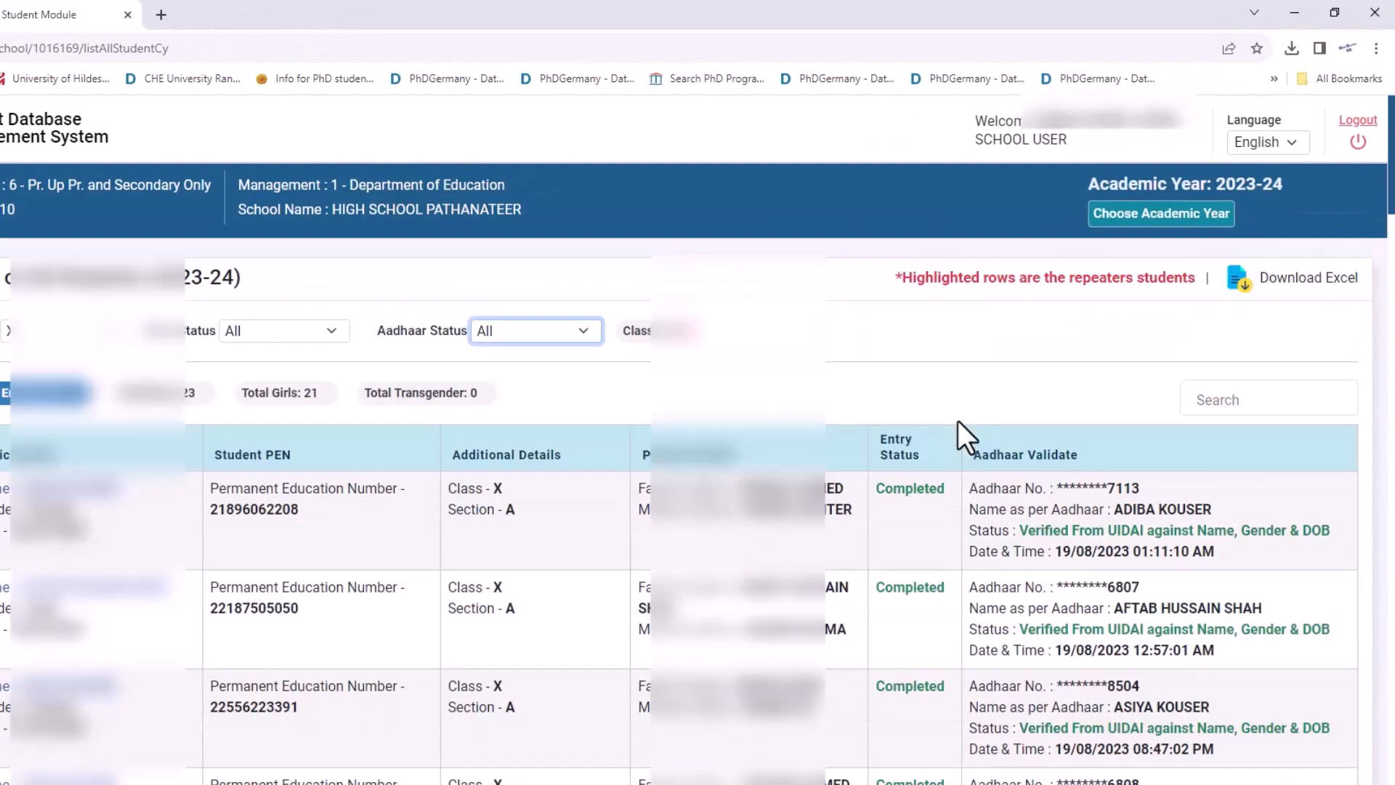
- Download the Class X filtered student list as Excel and check the downloads
left_click(1245, 288)
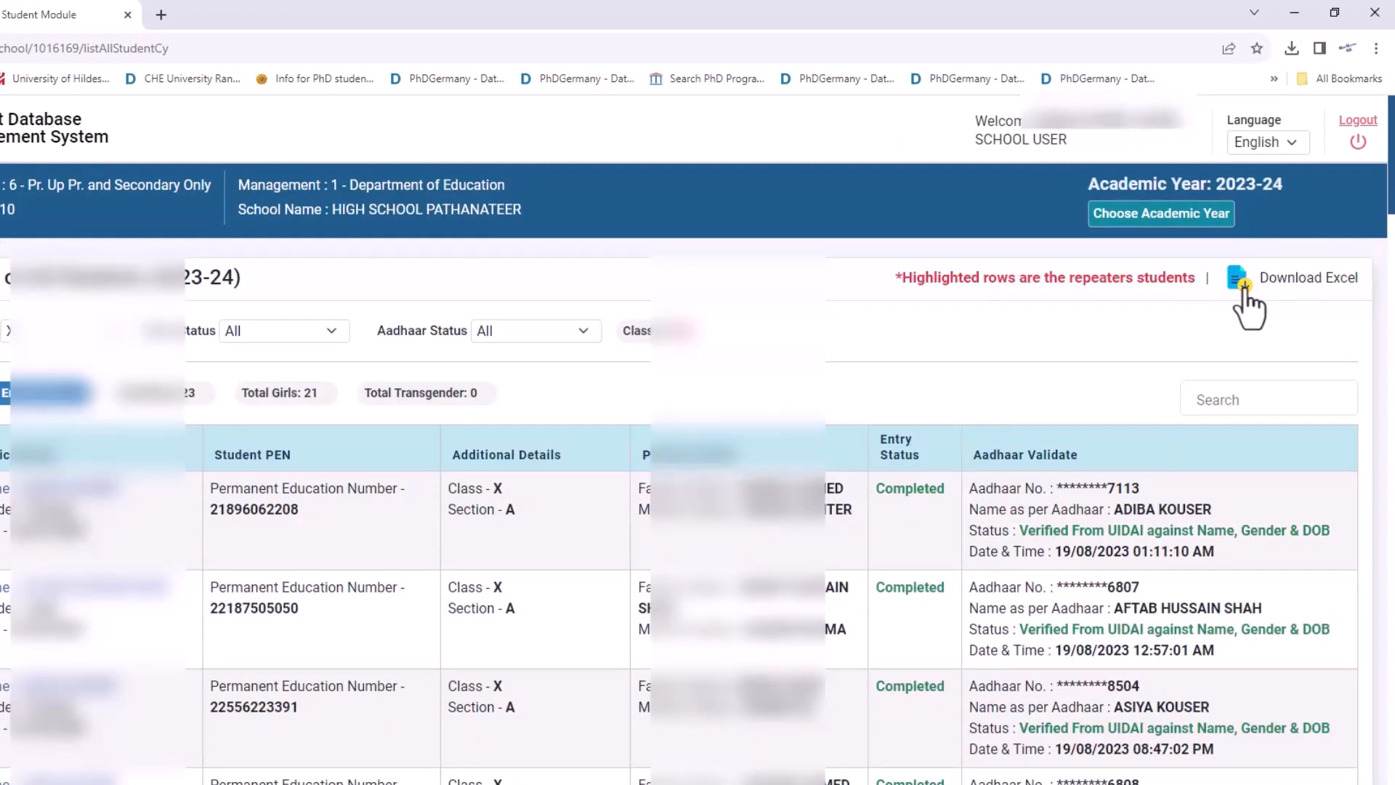
left_click(1293, 48)
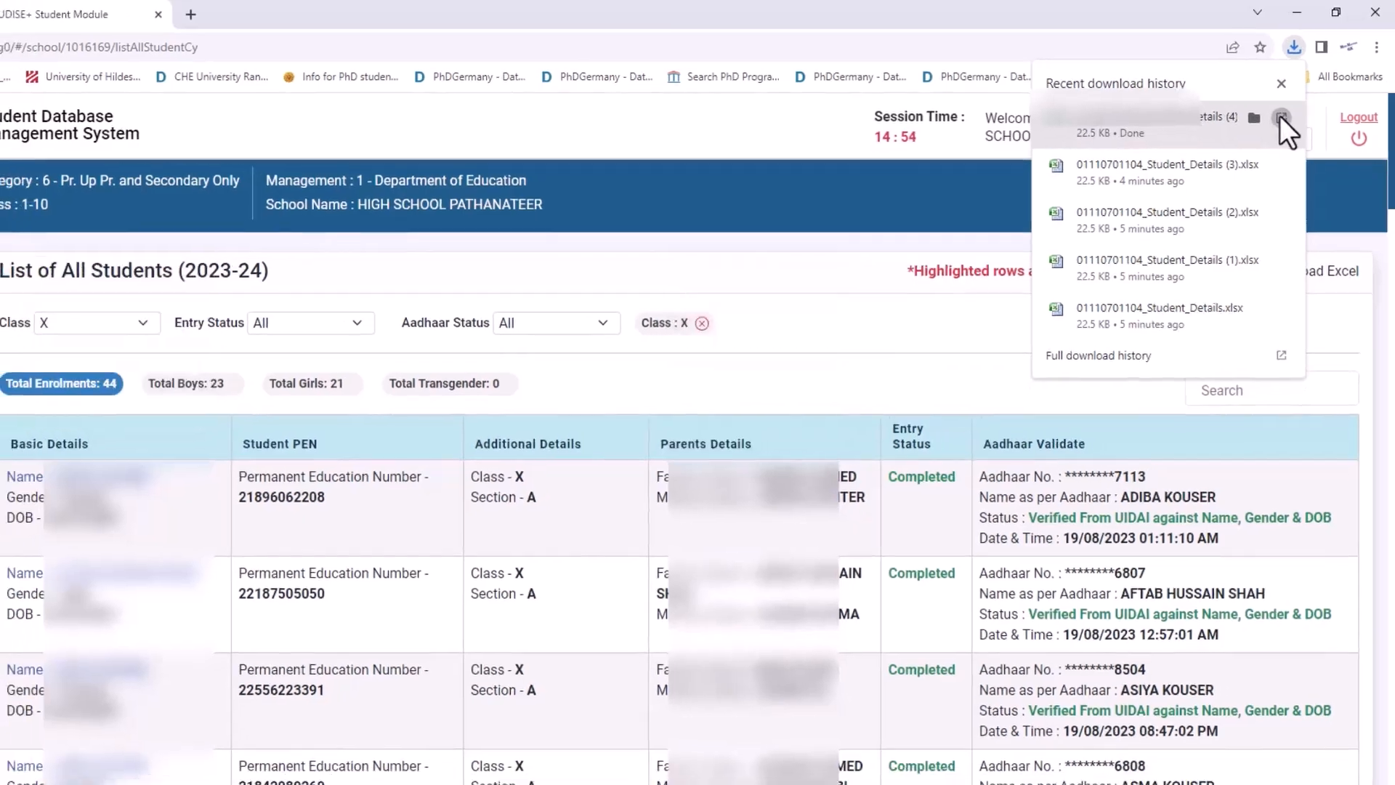
left_click(1277, 120)
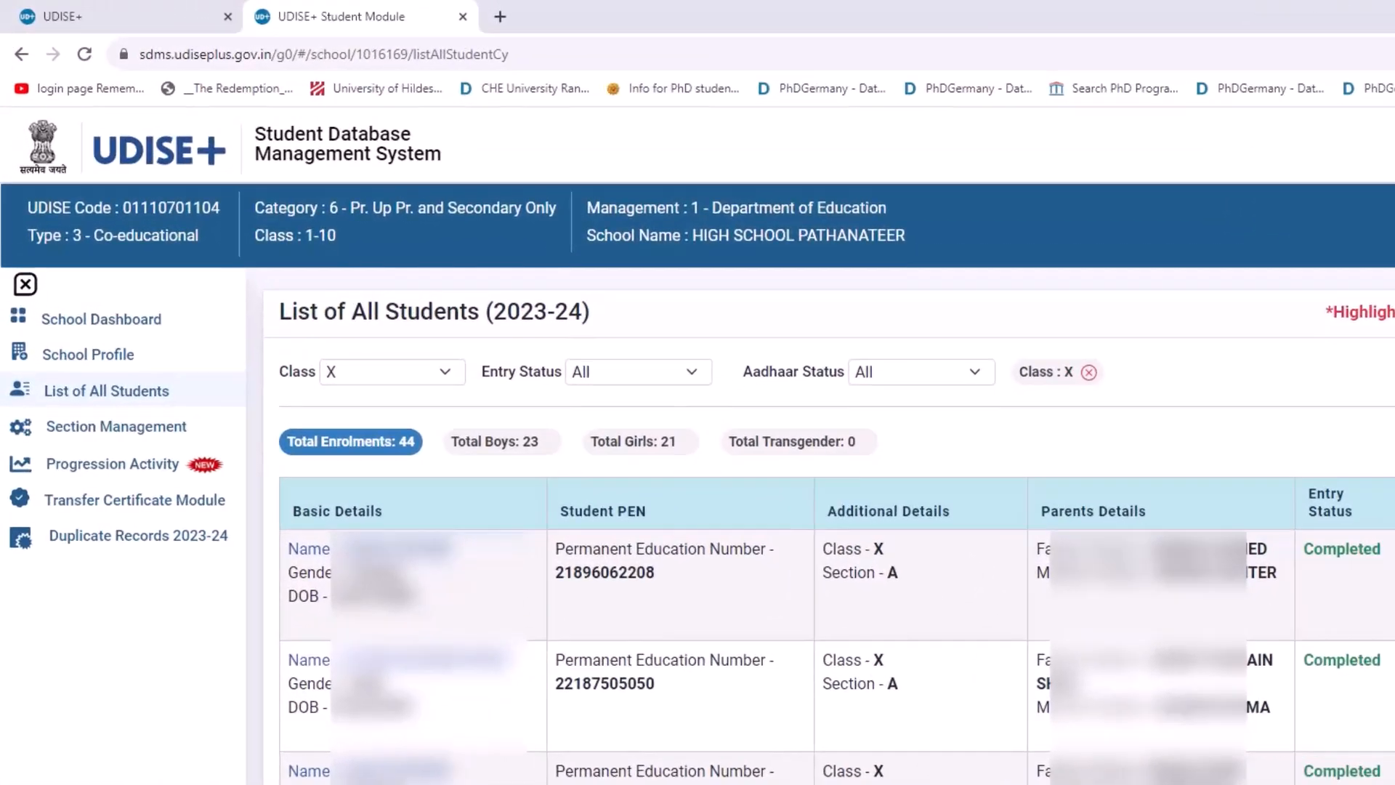
- Return to the School Dashboard and review the grade-wise incomplete counts
left_click(83, 325)
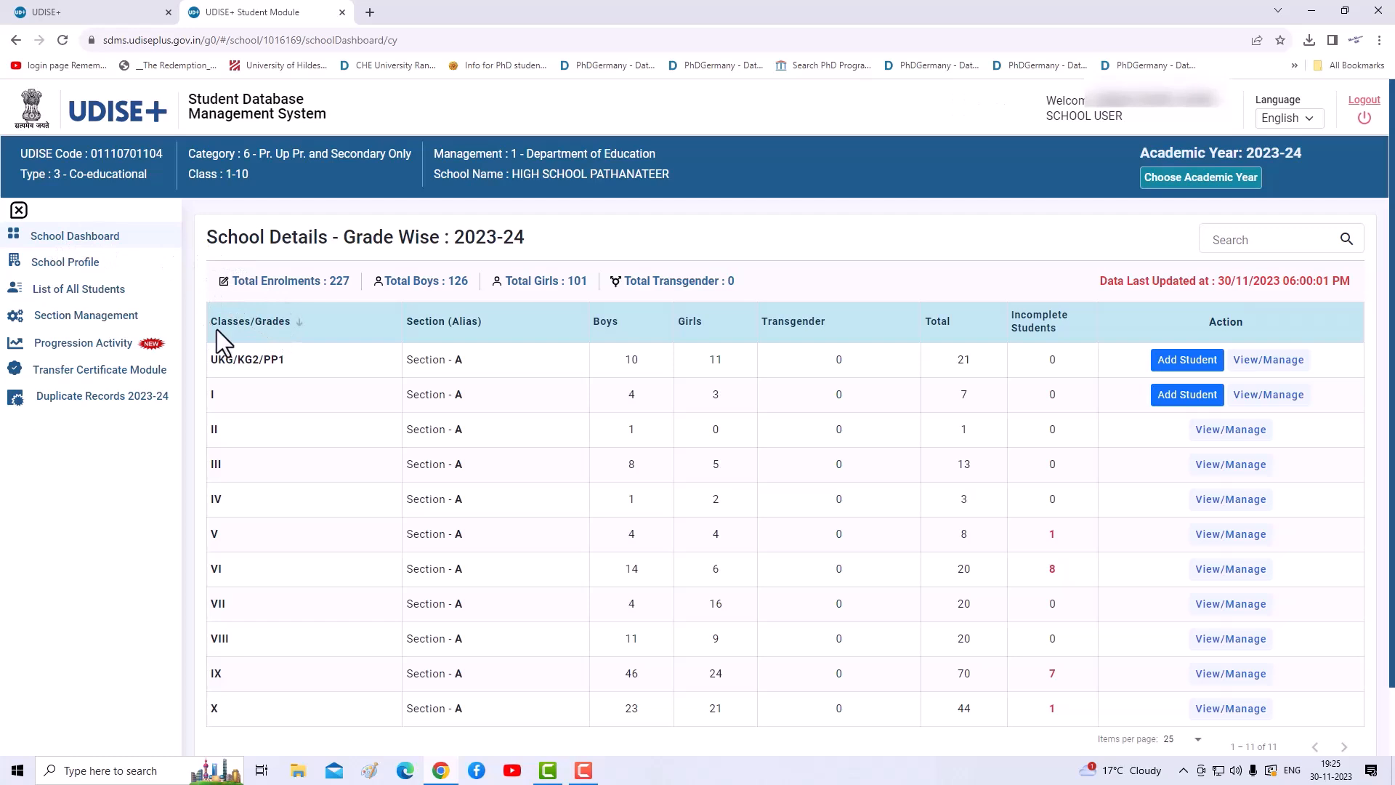
scroll(218, 328, "down", 2)
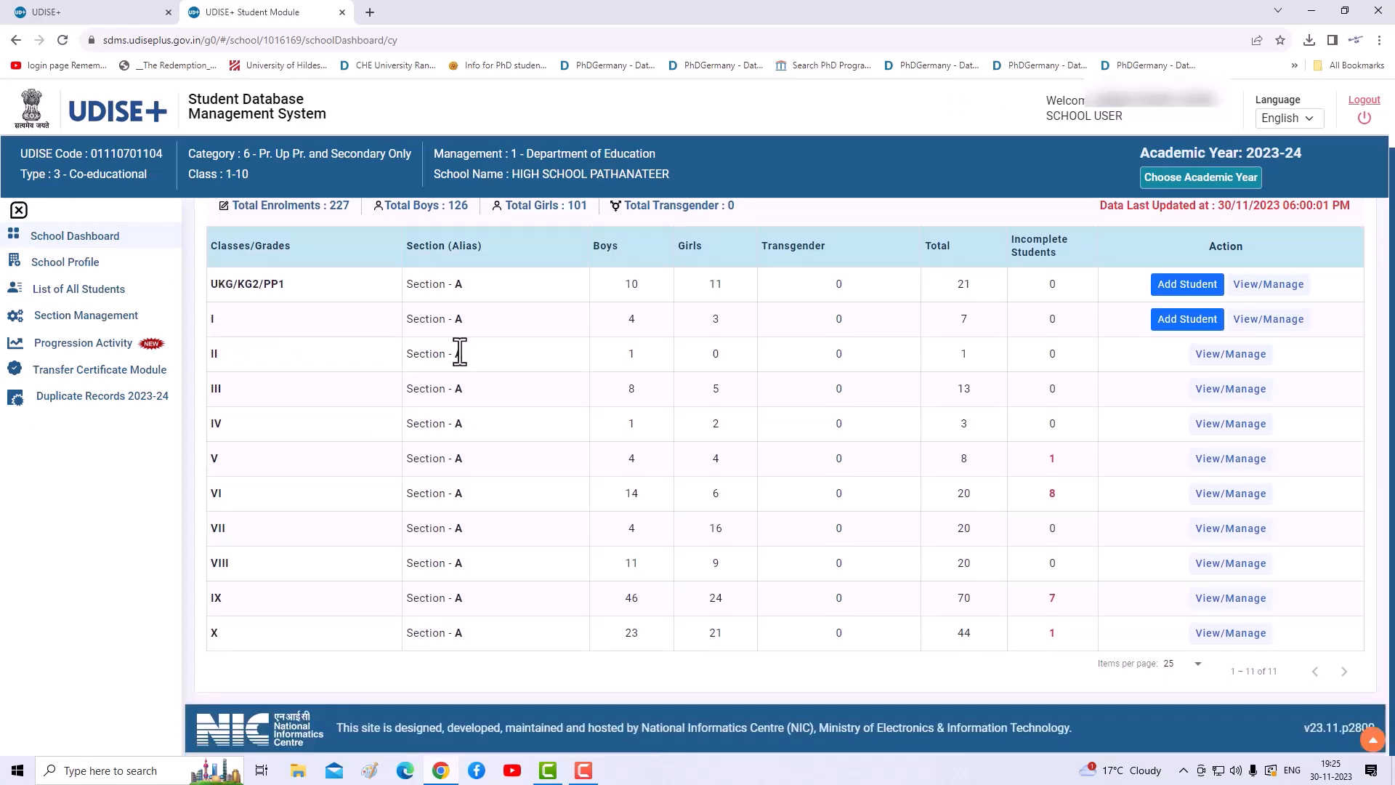
scroll(458, 352, "up", 2)
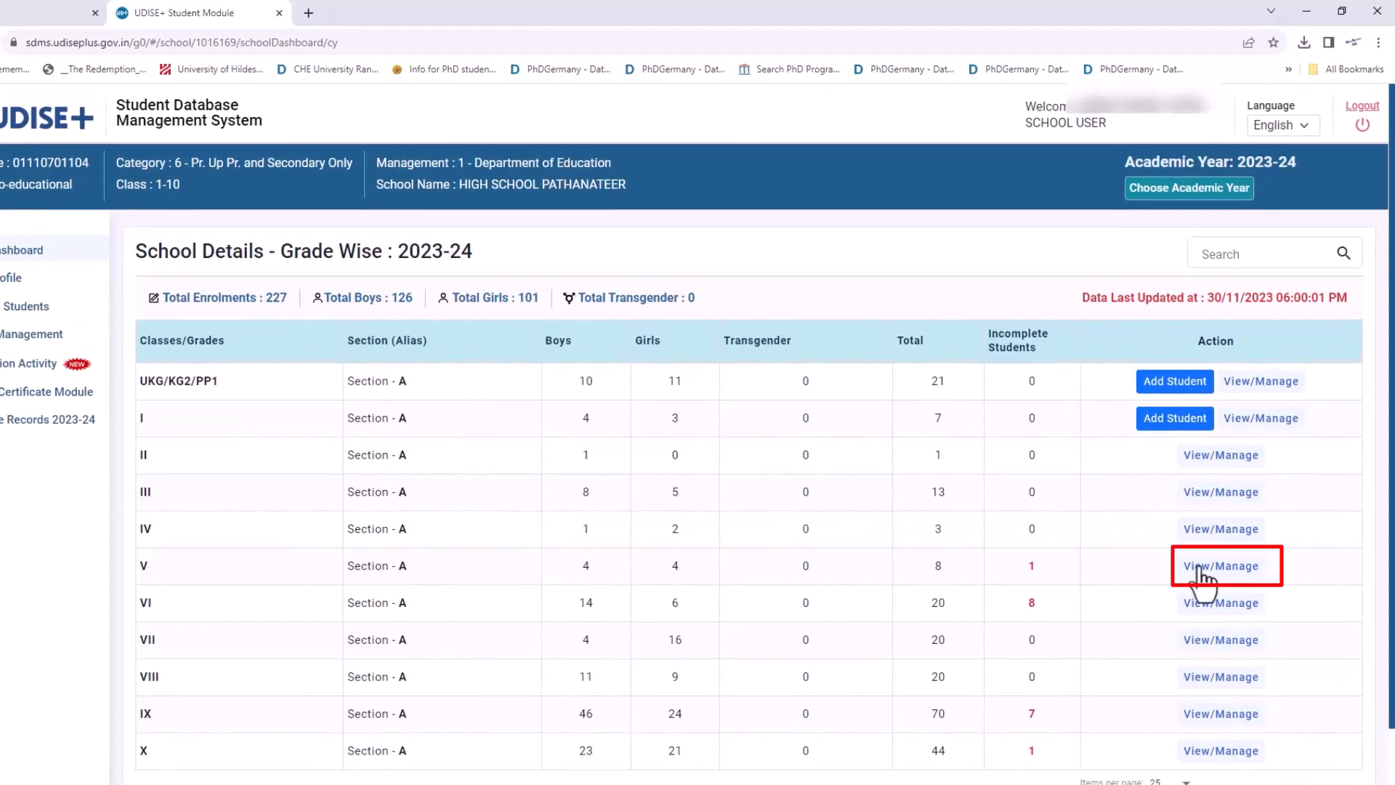
- Open Class V Section A enrolment details and locate the one Not Started student
left_click(1198, 567)
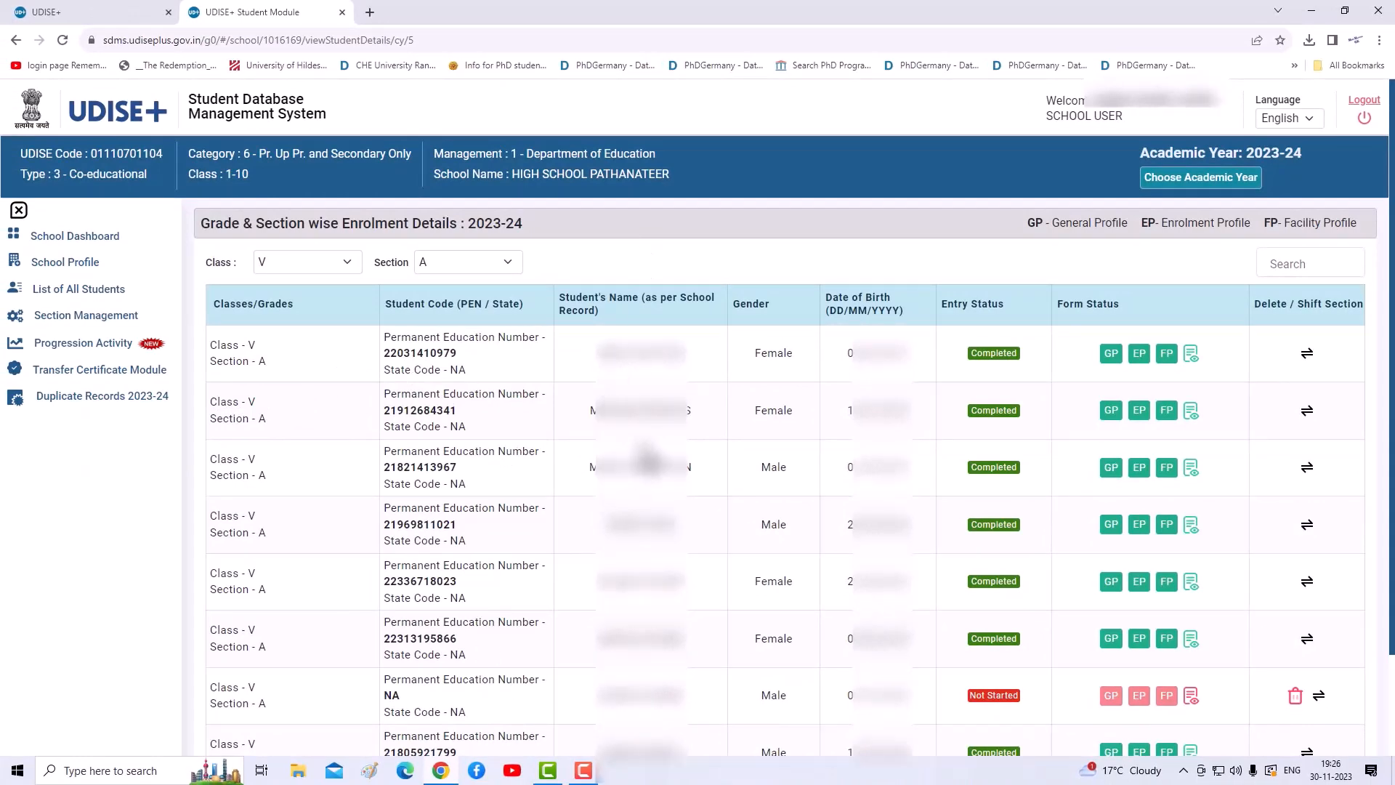
scroll(649, 459, "down", 3)
scroll(649, 460, "up", 3)
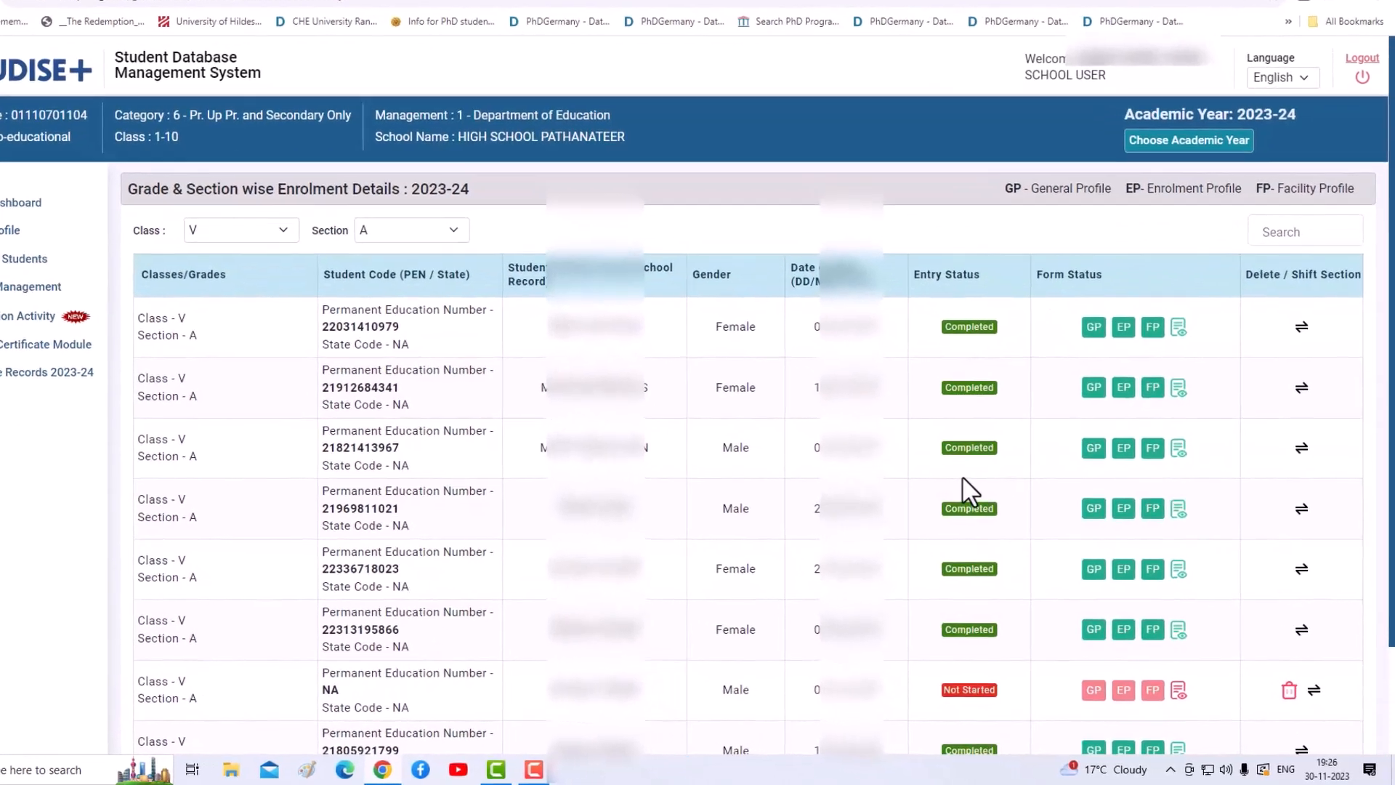
scroll(977, 519, "down", 3)
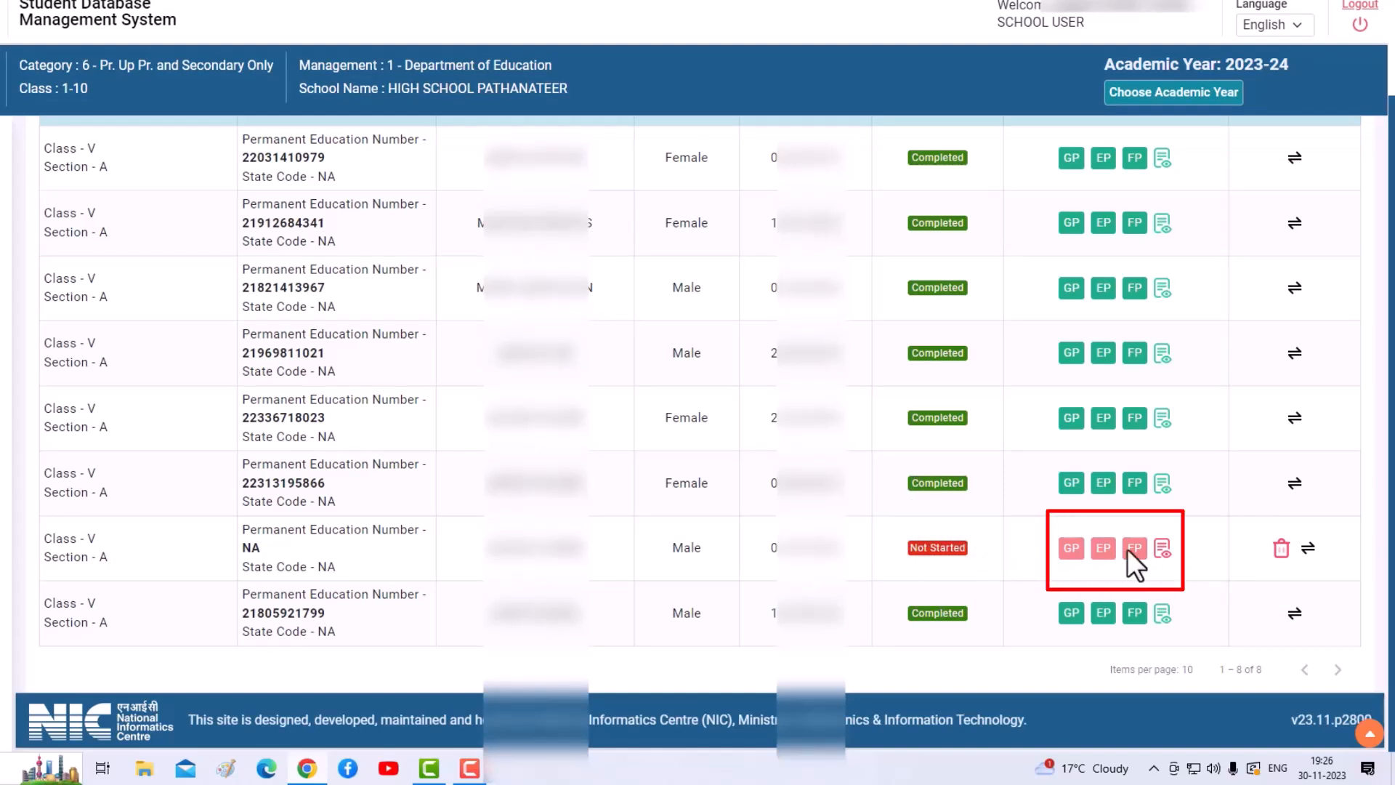
- Open the Not Started student's General Information form and go to the blank Address field
left_click(1072, 551)
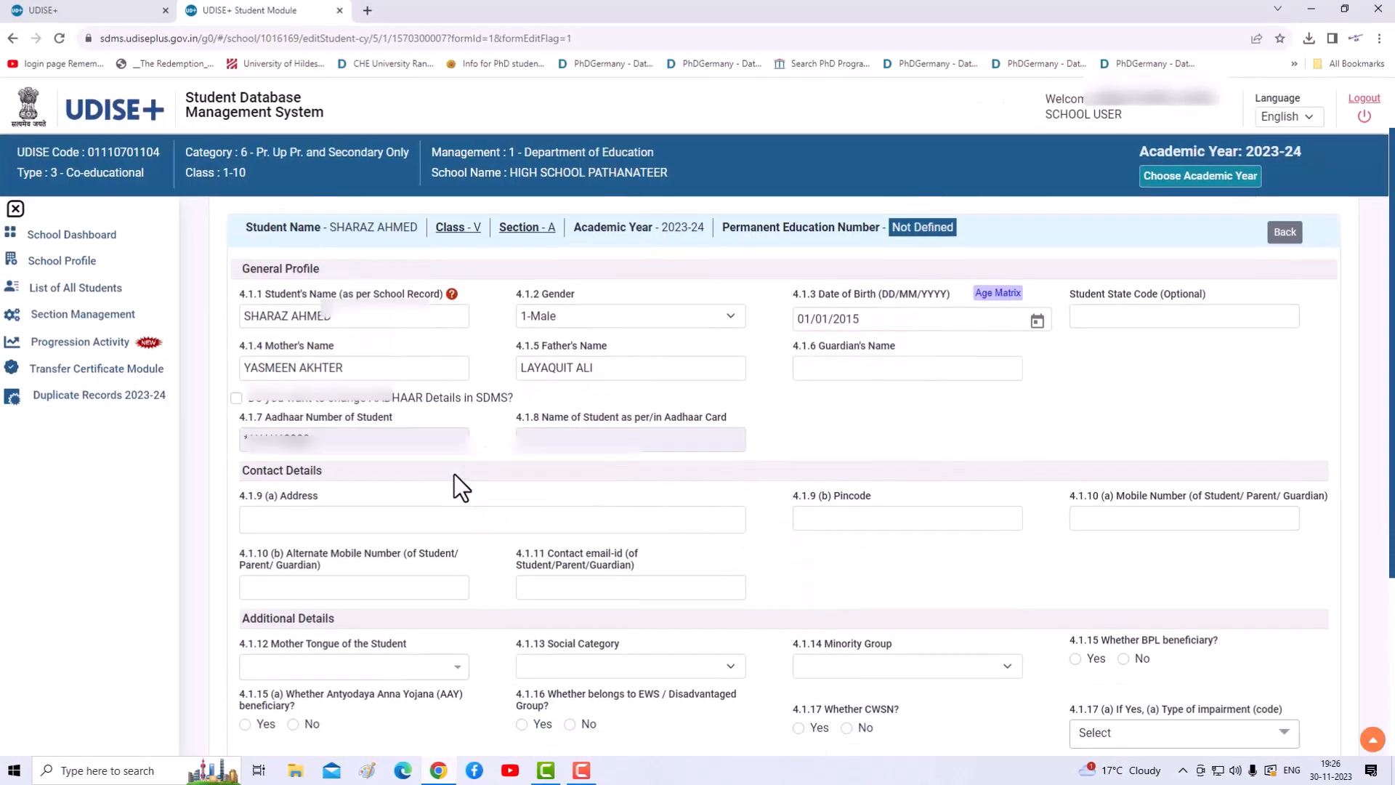
scroll(457, 477, "down", 2)
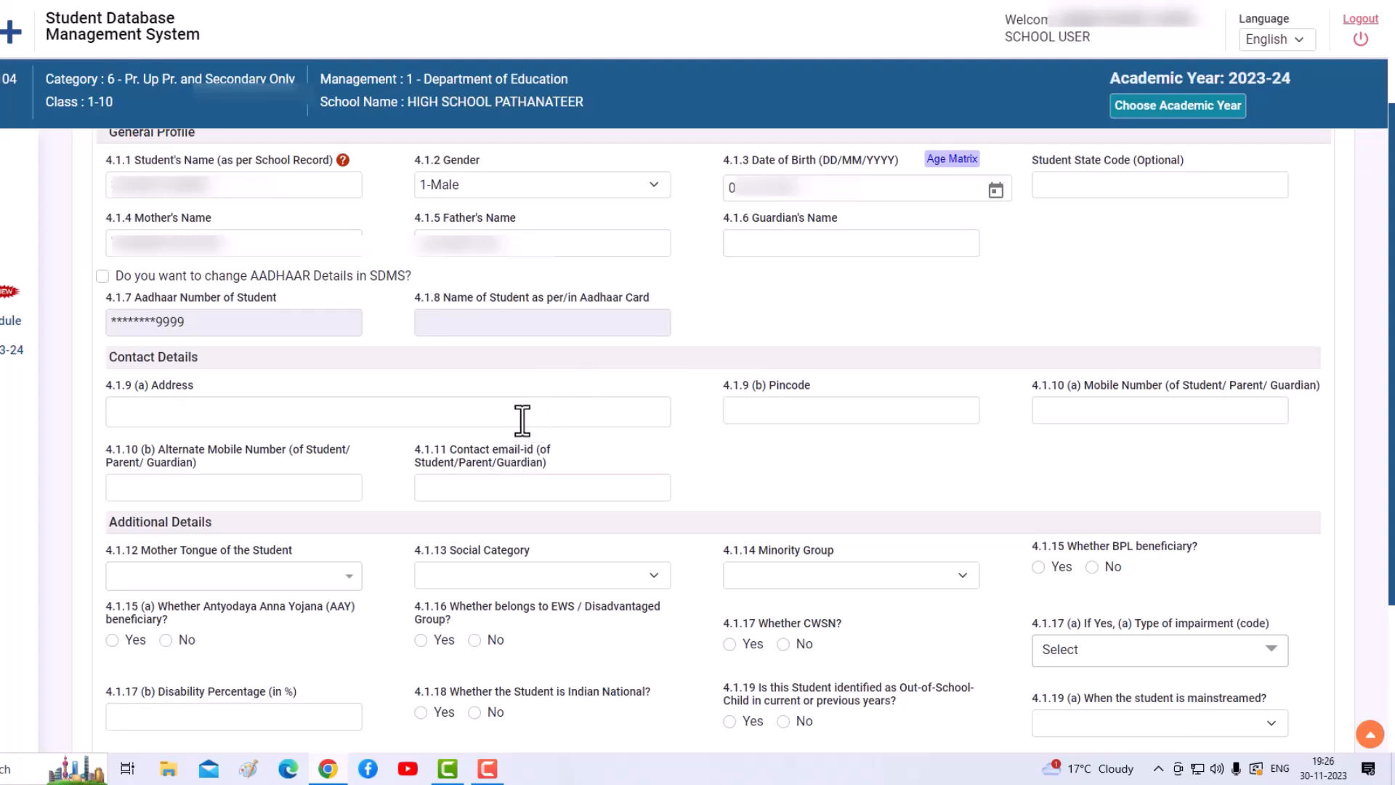
scroll(523, 420, "up", 2)
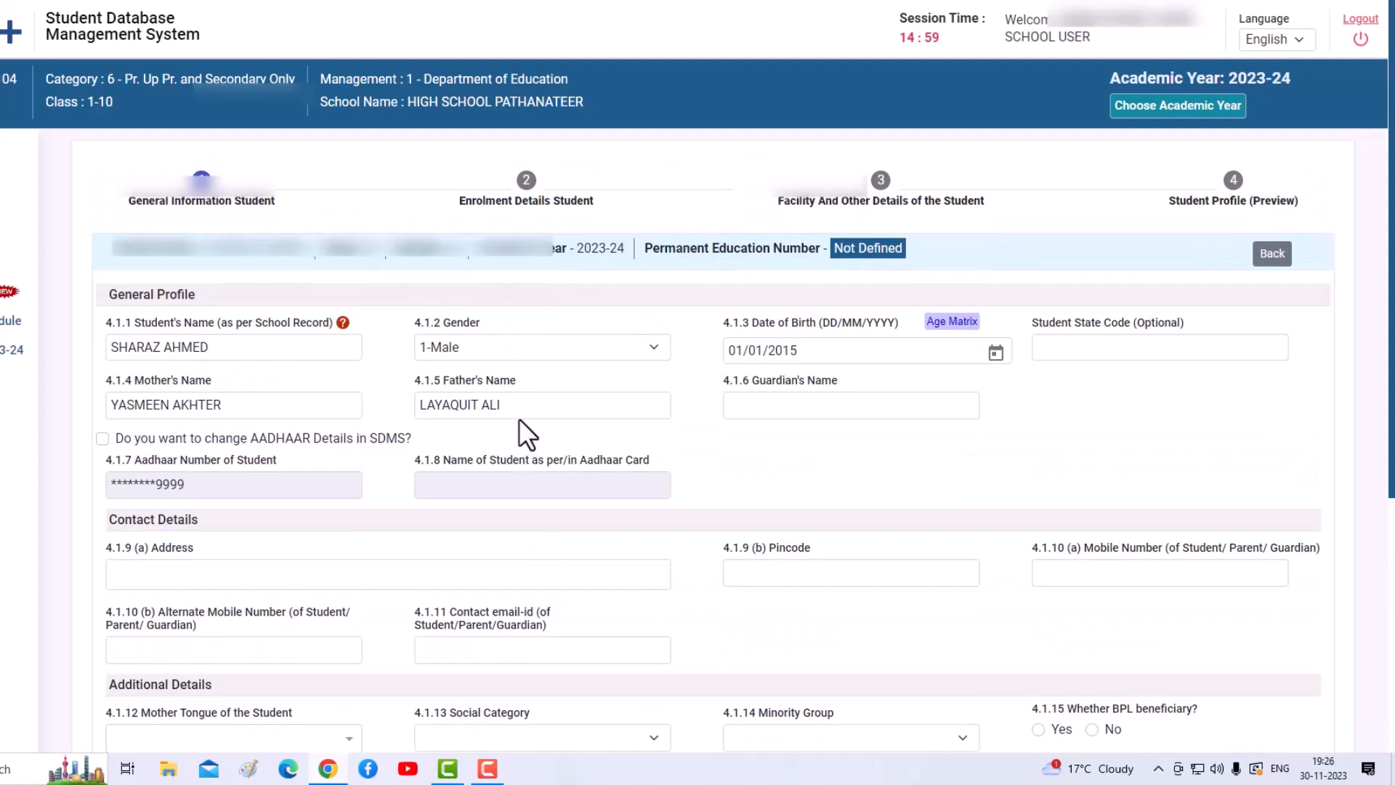
scroll(405, 486, "down", 4)
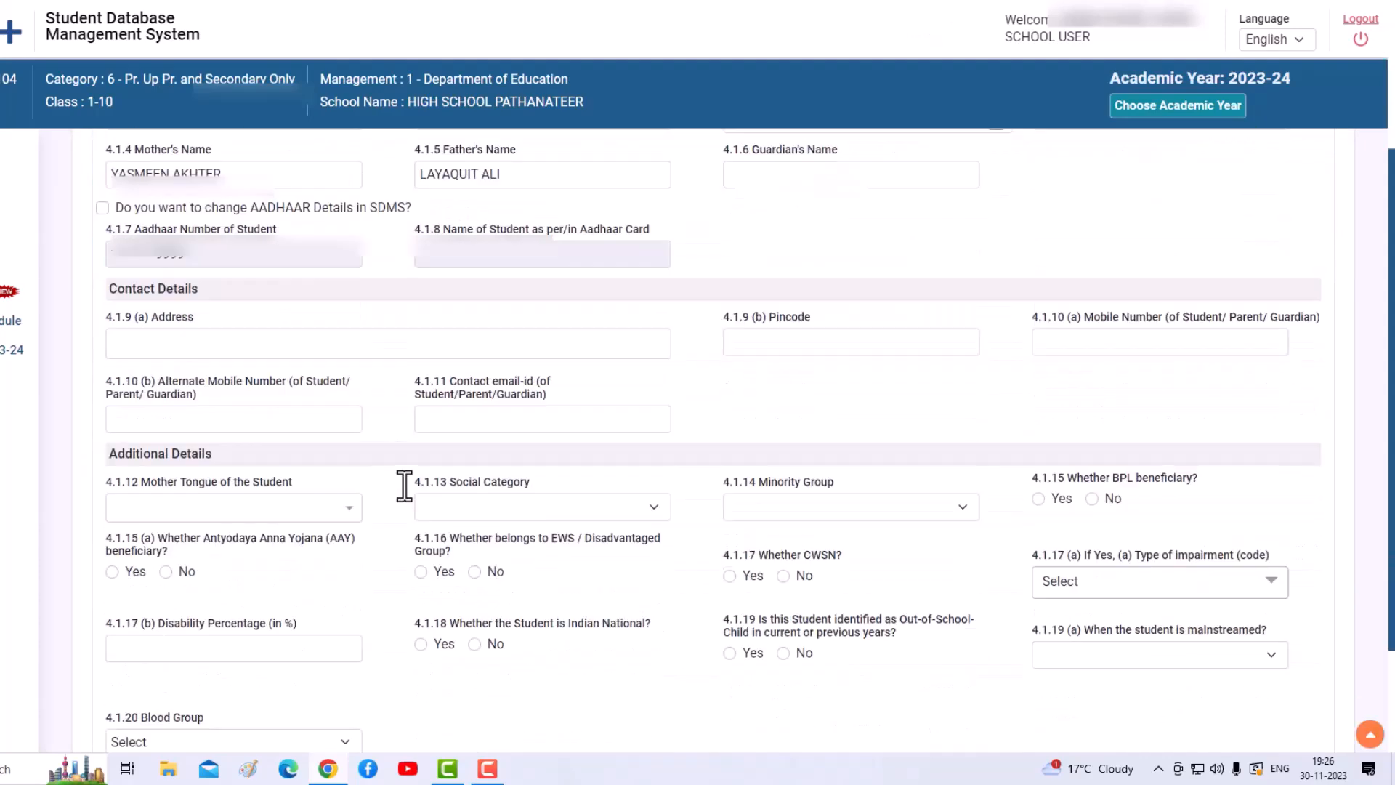
left_click(215, 249)
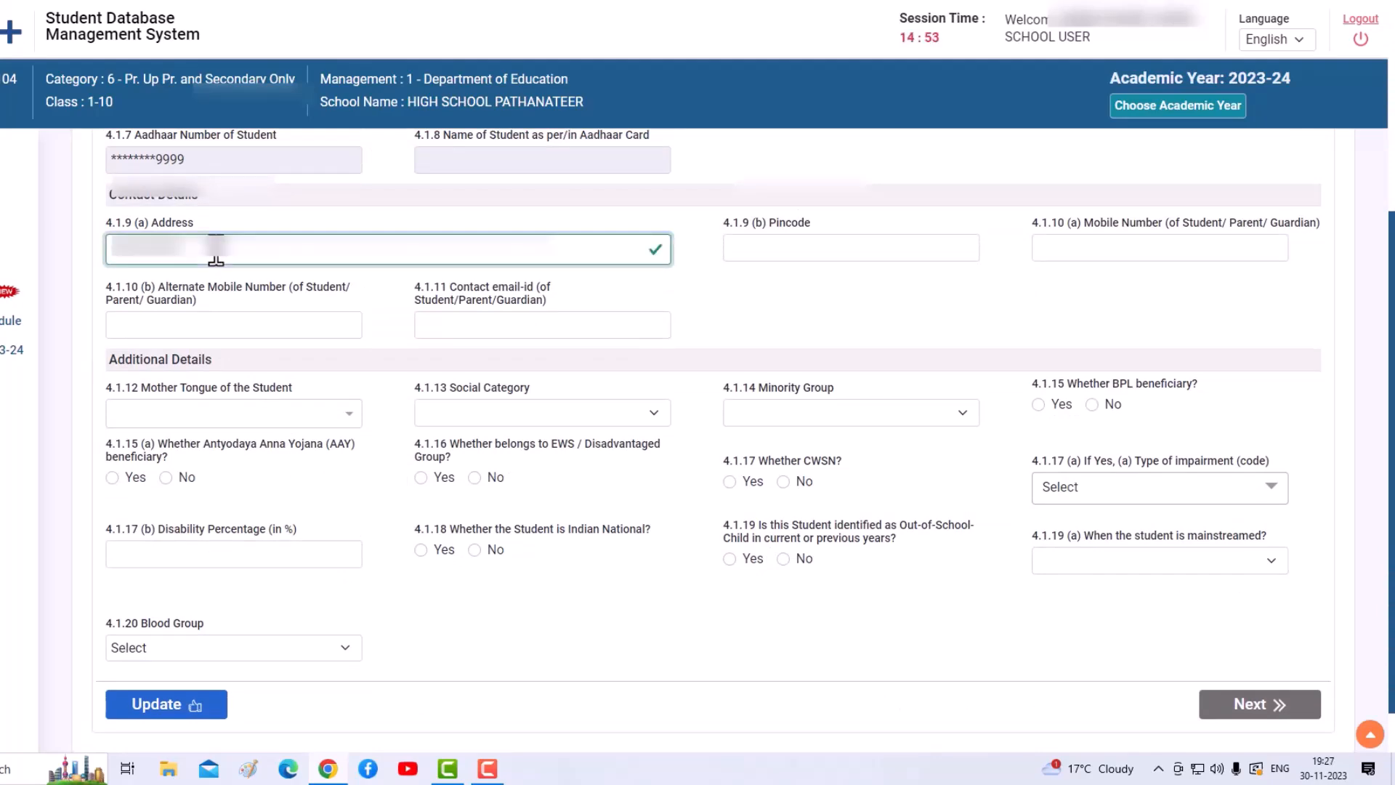
- Enter the student's pincode and mobile number in the contact details
left_click(812, 247)
type("185111")
left_click(1097, 248)
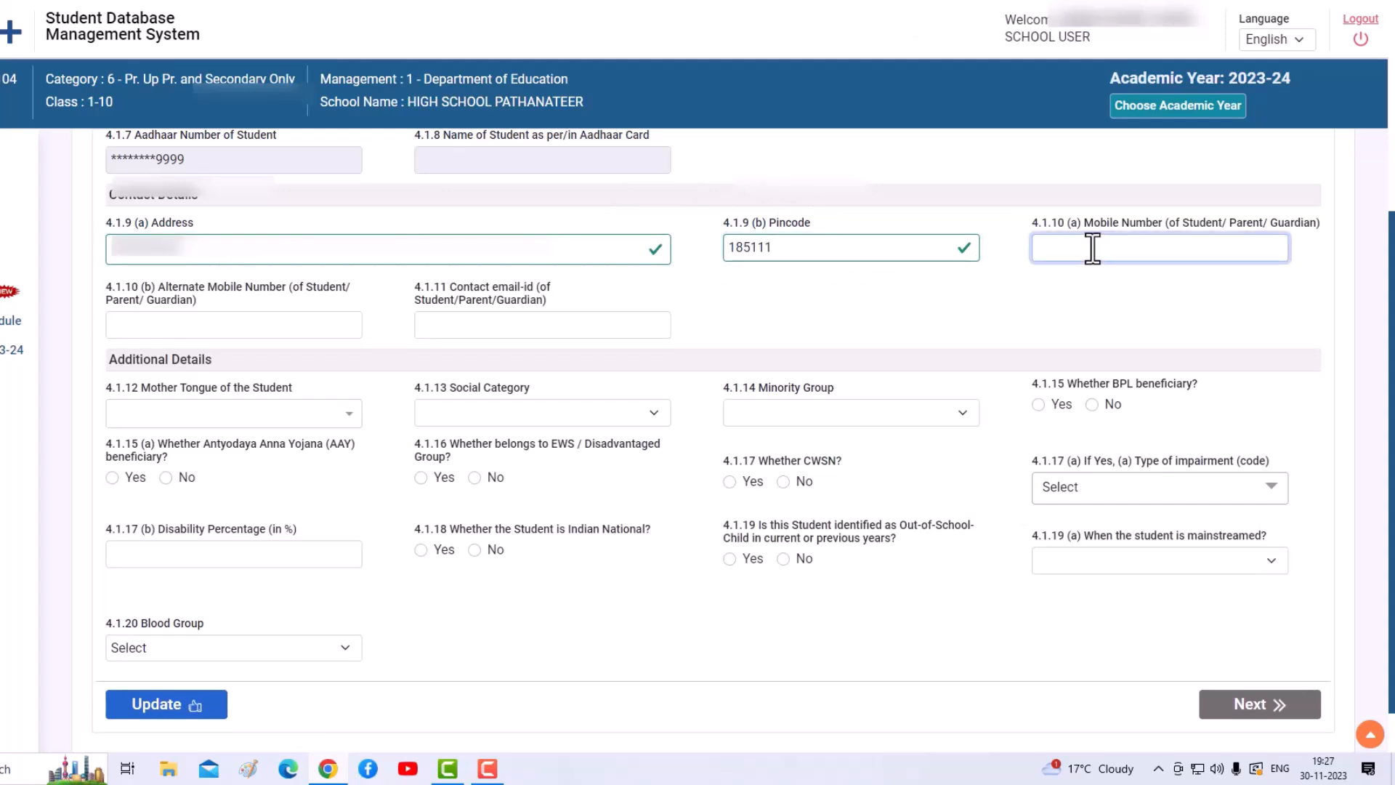
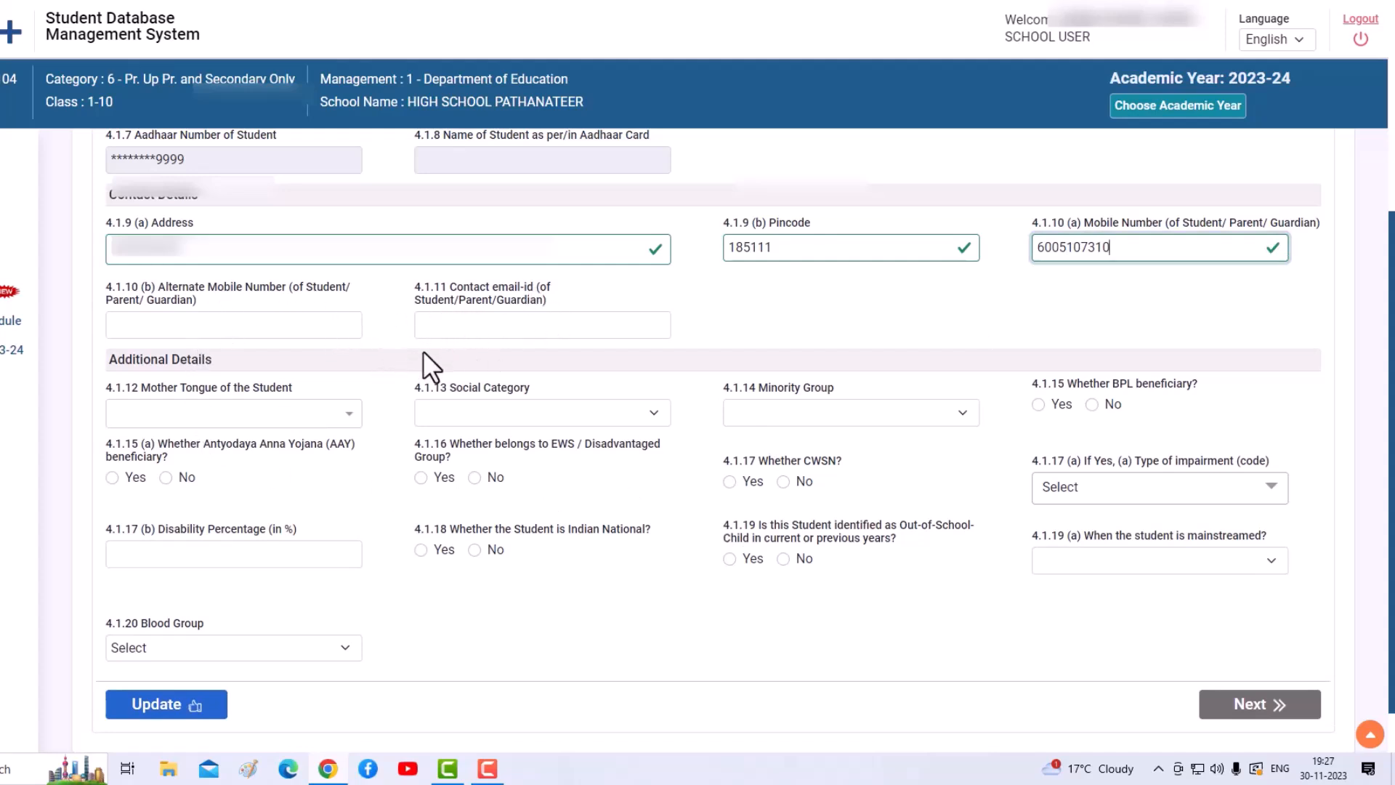
- Set mother tongue to 38-HINDI, social category 3-ST and minority group 1-Muslim
left_click(337, 415)
left_click(645, 420)
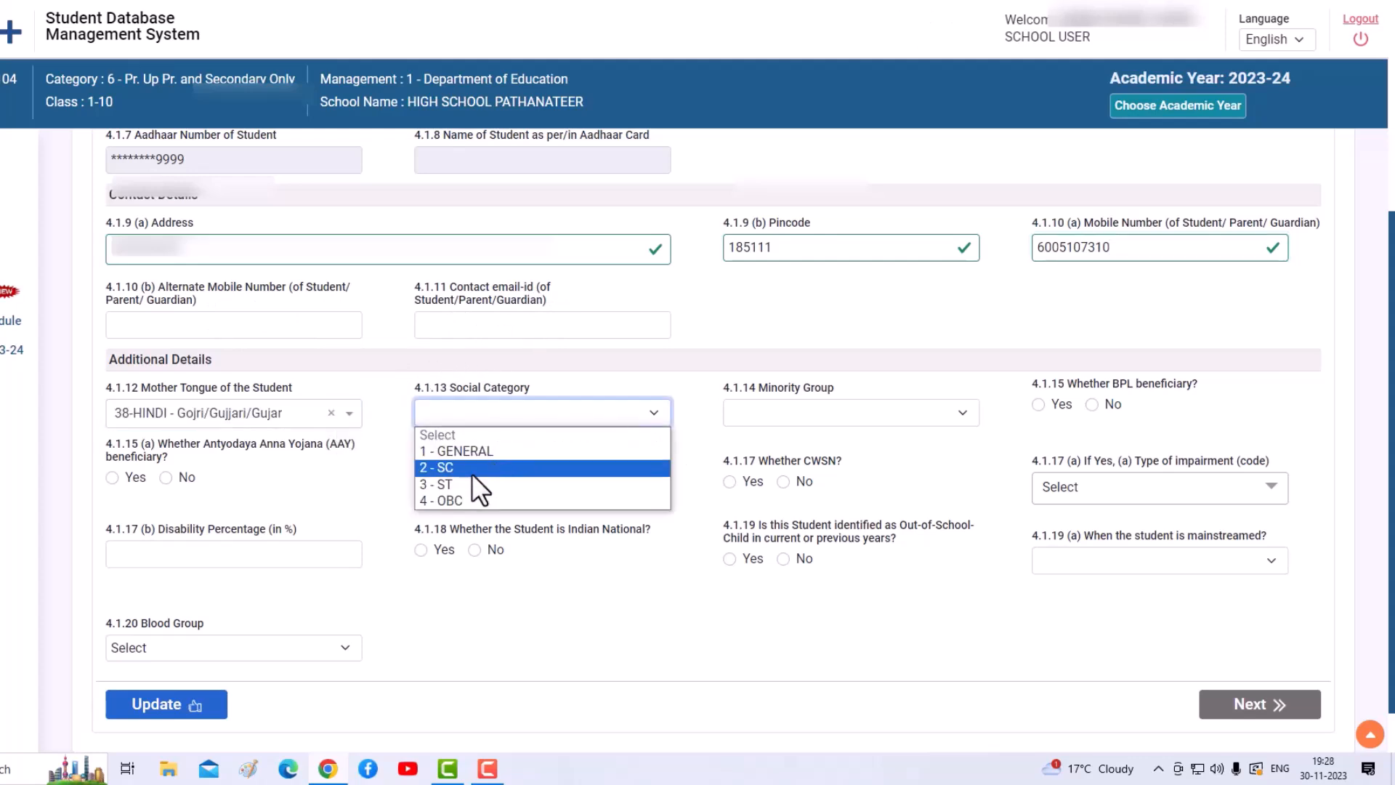
left_click(455, 482)
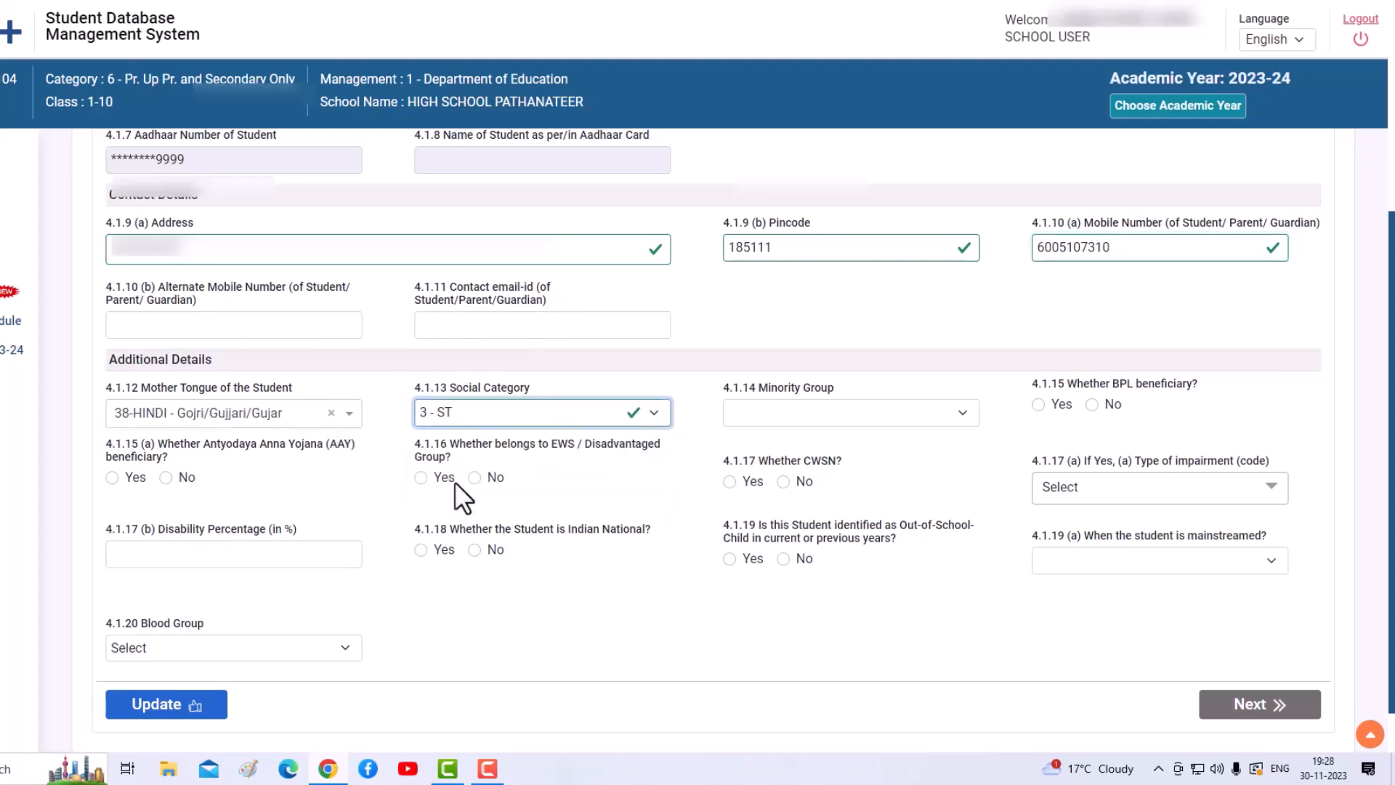
left_click(899, 417)
left_click(773, 451)
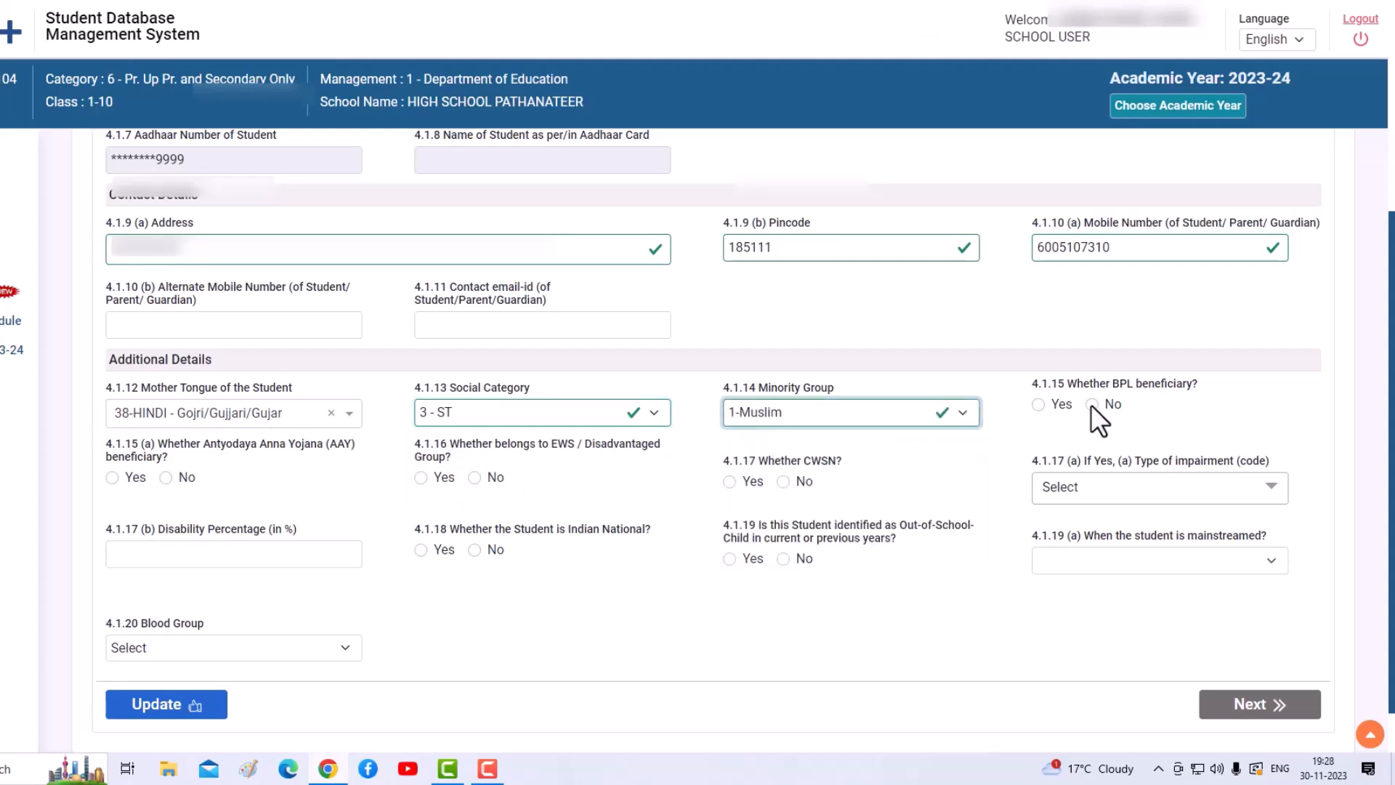
- Mark BPL Yes, AAY No, EWS No, CWSN No and Indian national Yes
left_click(1041, 406)
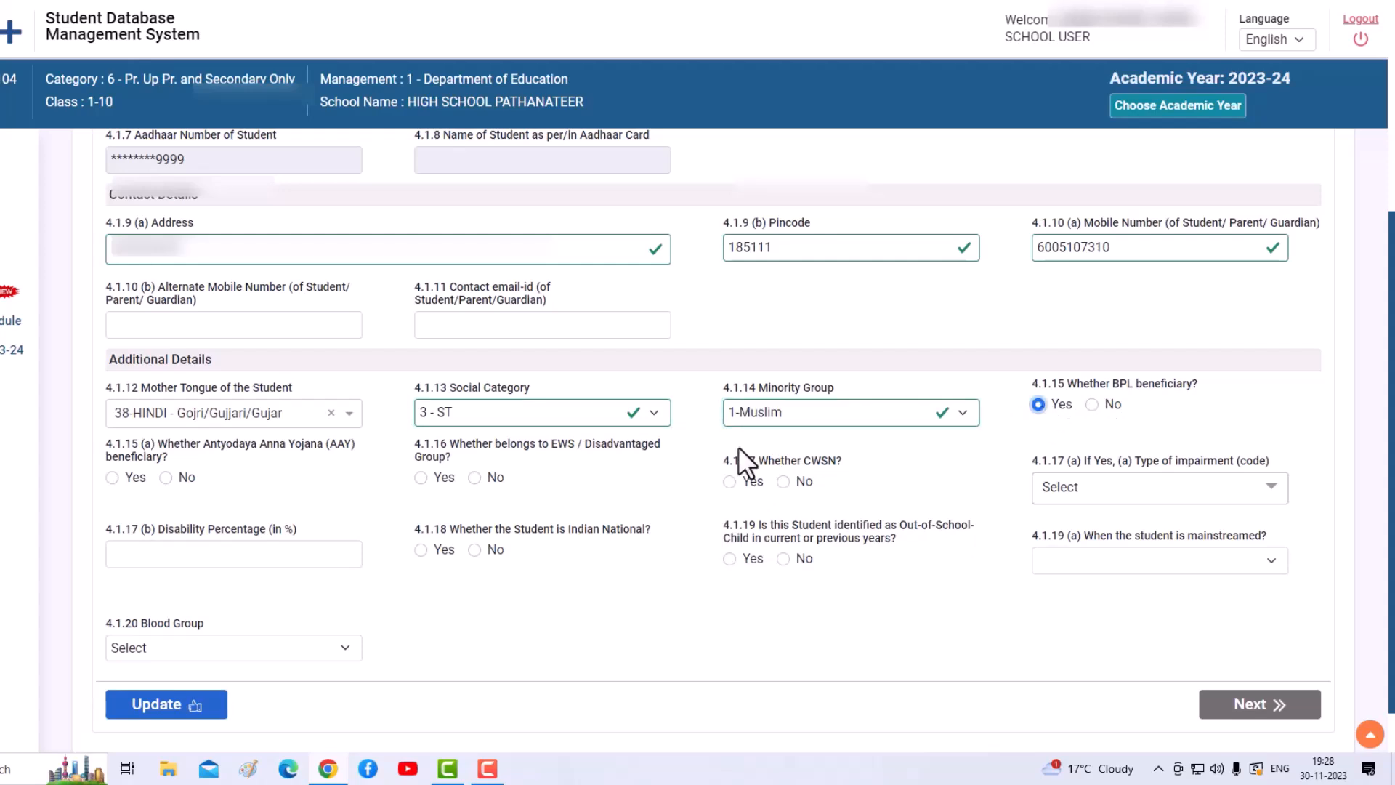
left_click(166, 477)
left_click(474, 477)
left_click(783, 481)
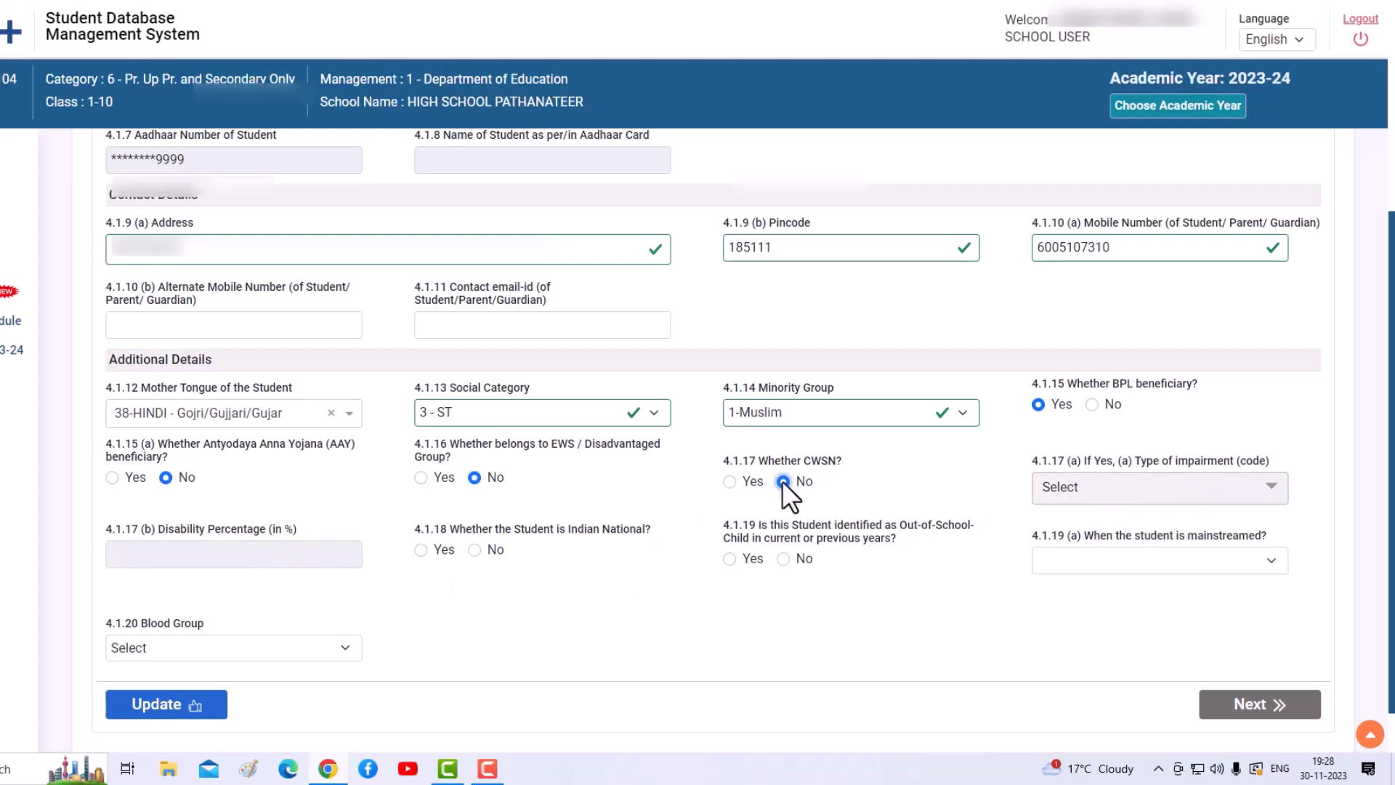
left_click(420, 550)
- Set out-of-school status, mainstreamed '1-In current academic year' and blood group Under Investigation
left_click(730, 558)
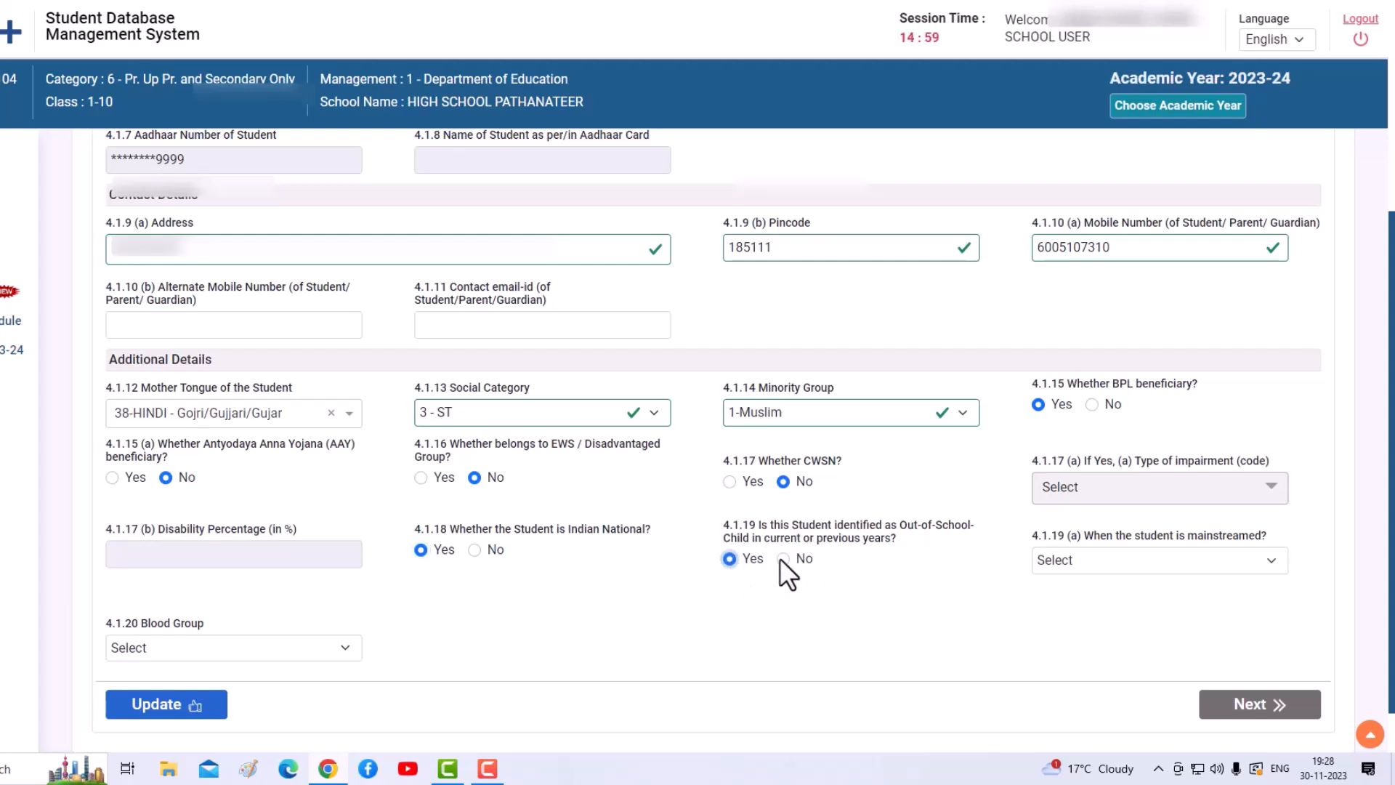
left_click(1169, 561)
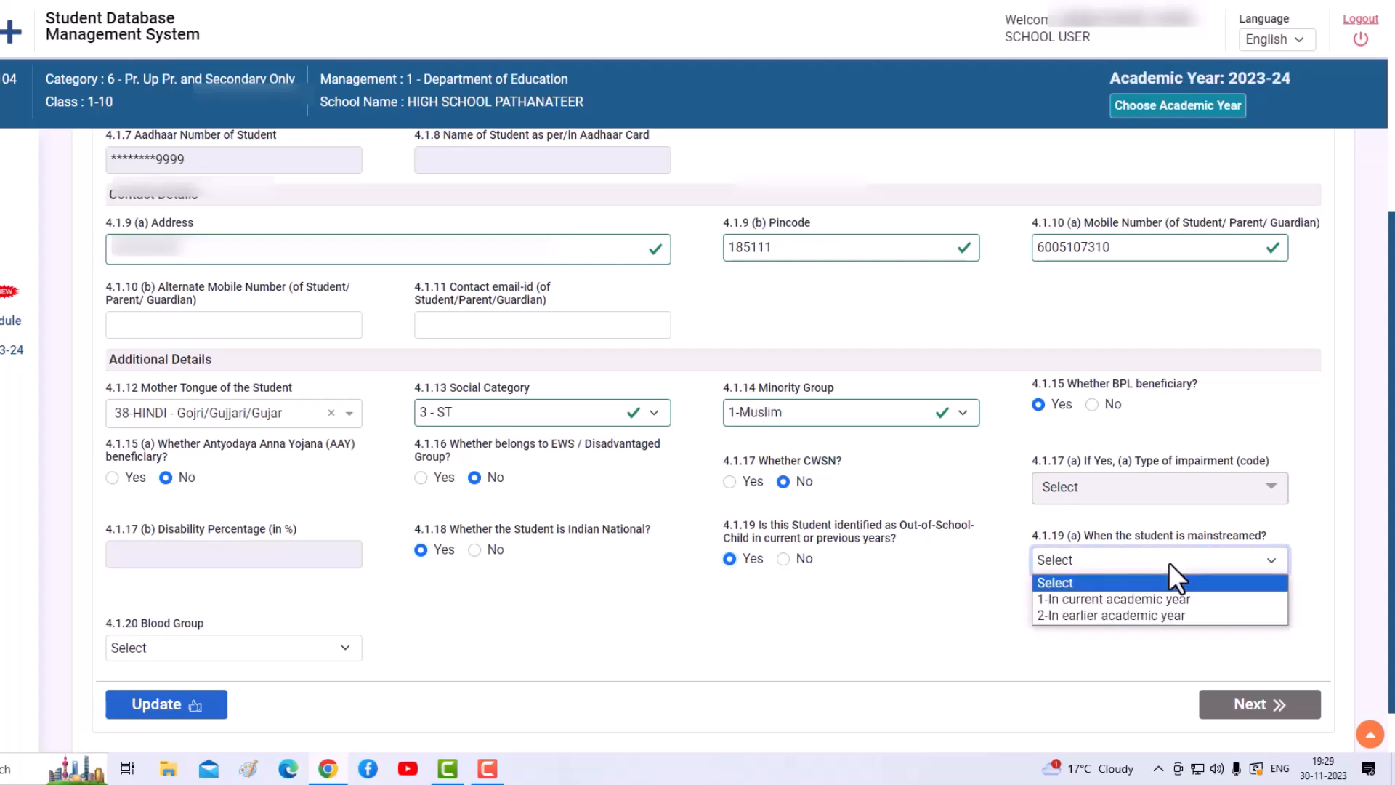
left_click(1122, 599)
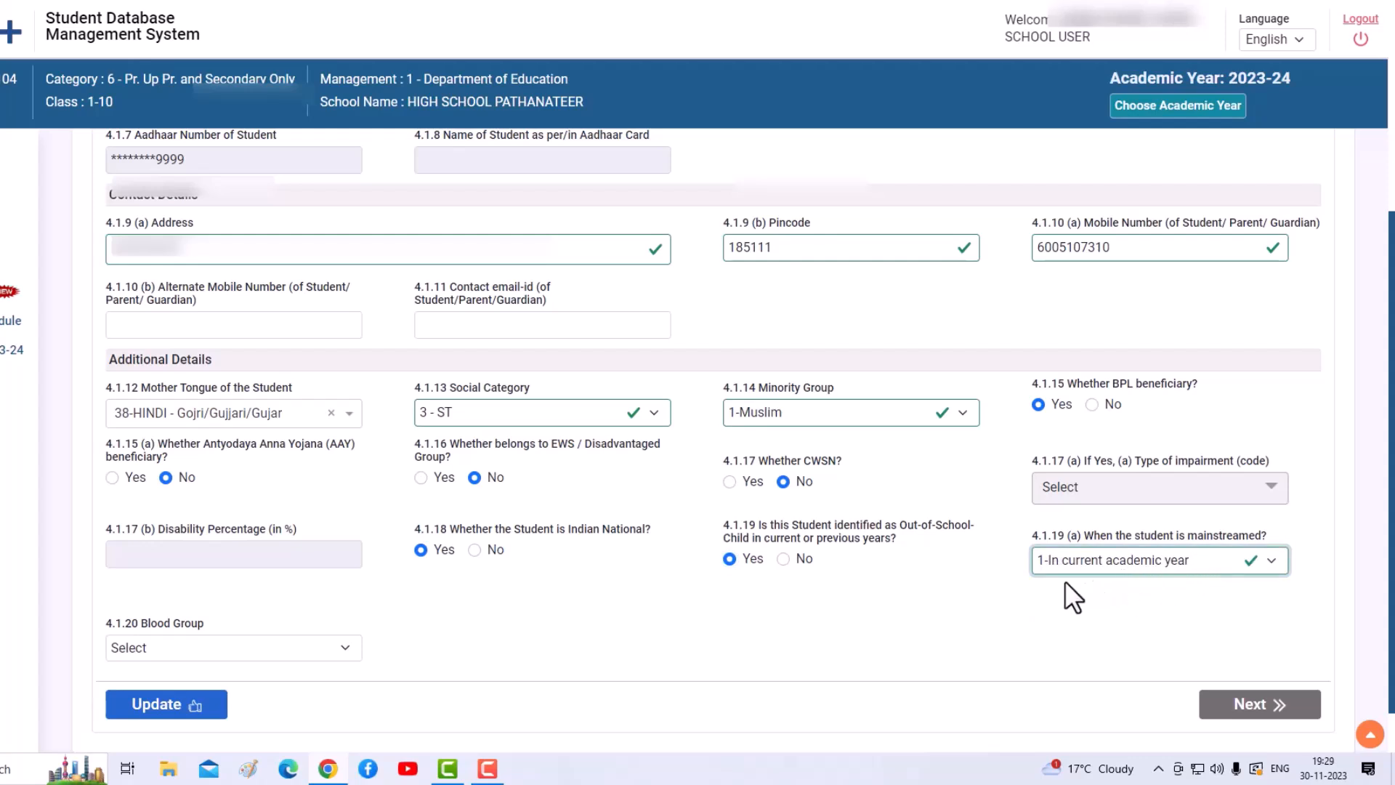
left_click(306, 649)
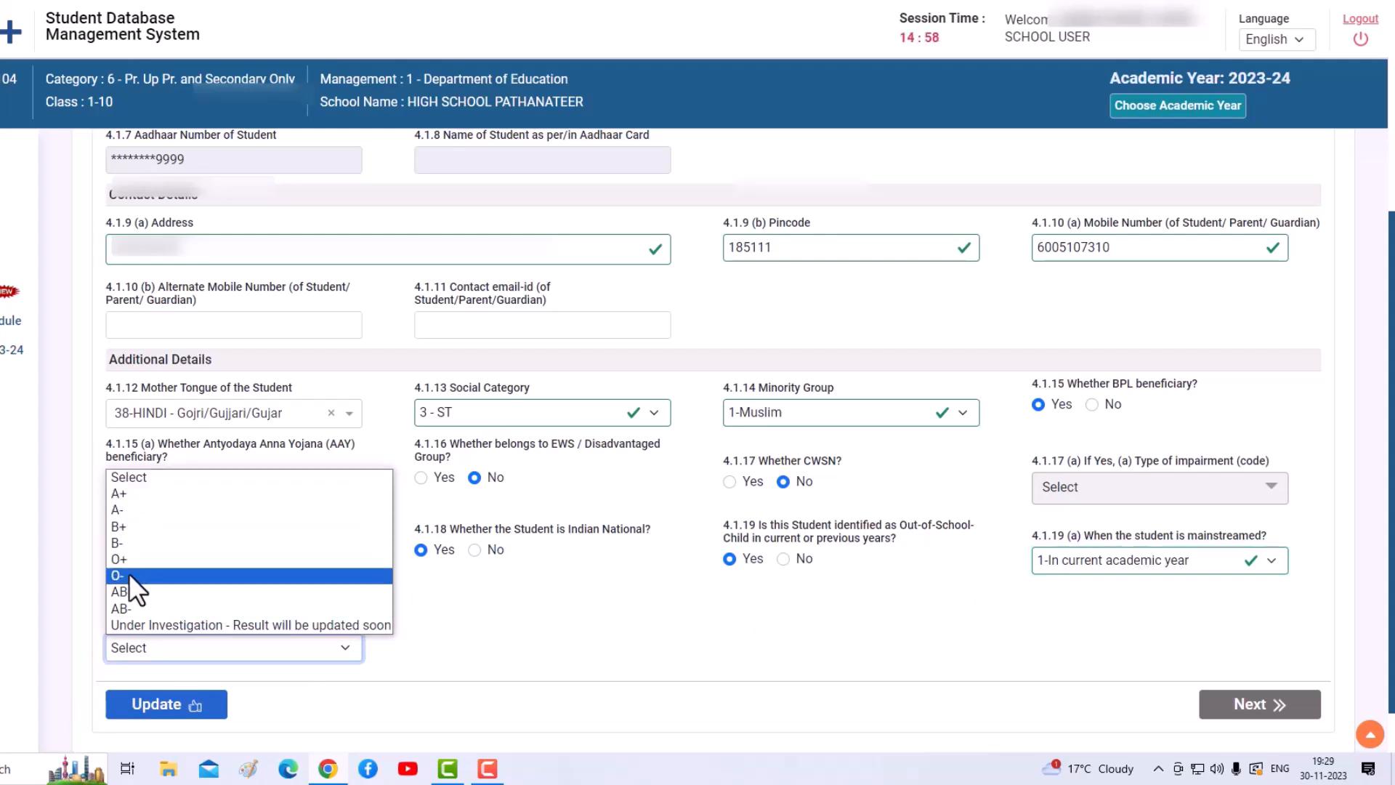
left_click(208, 625)
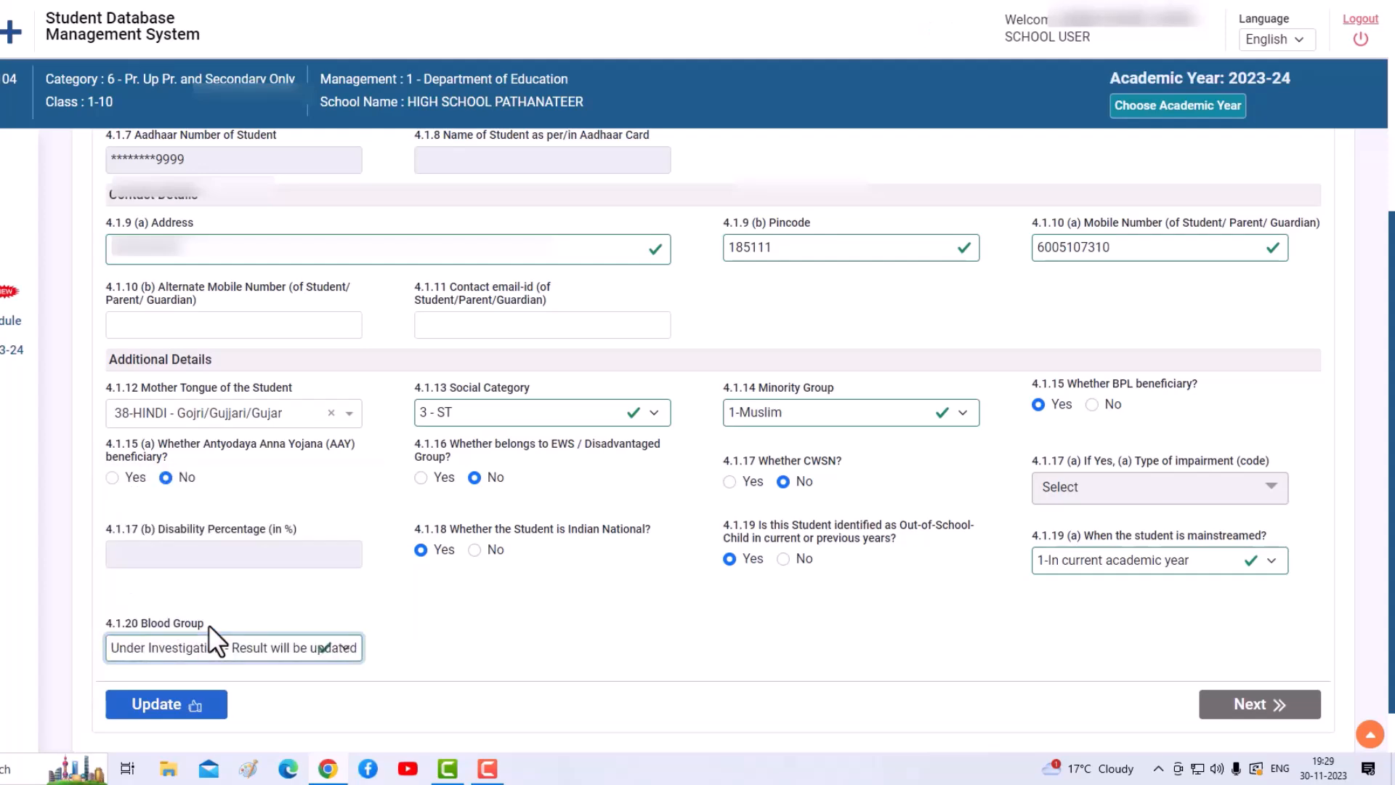
- Save the general data, confirming the CWSN change, and continue to the Enrolment Details step
left_click(180, 714)
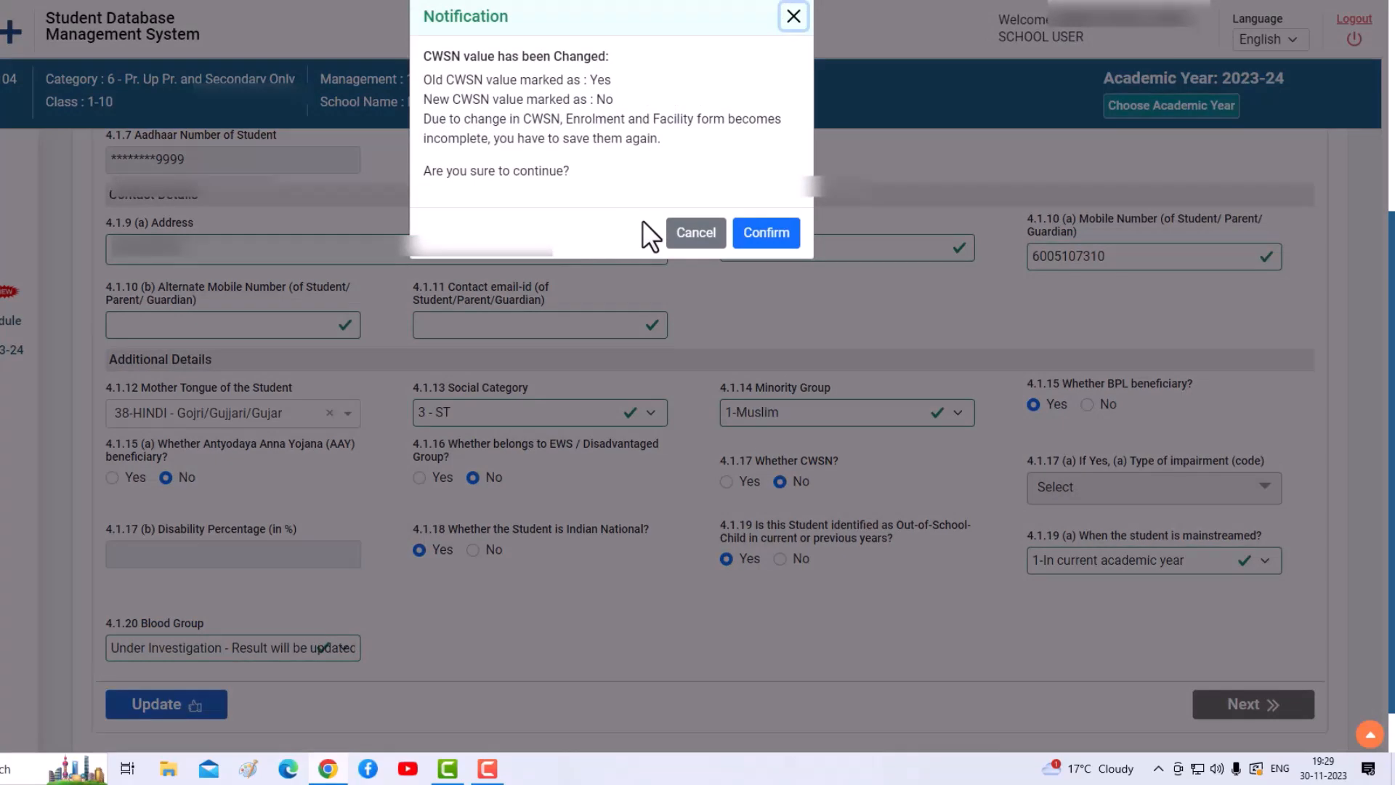
left_click(762, 239)
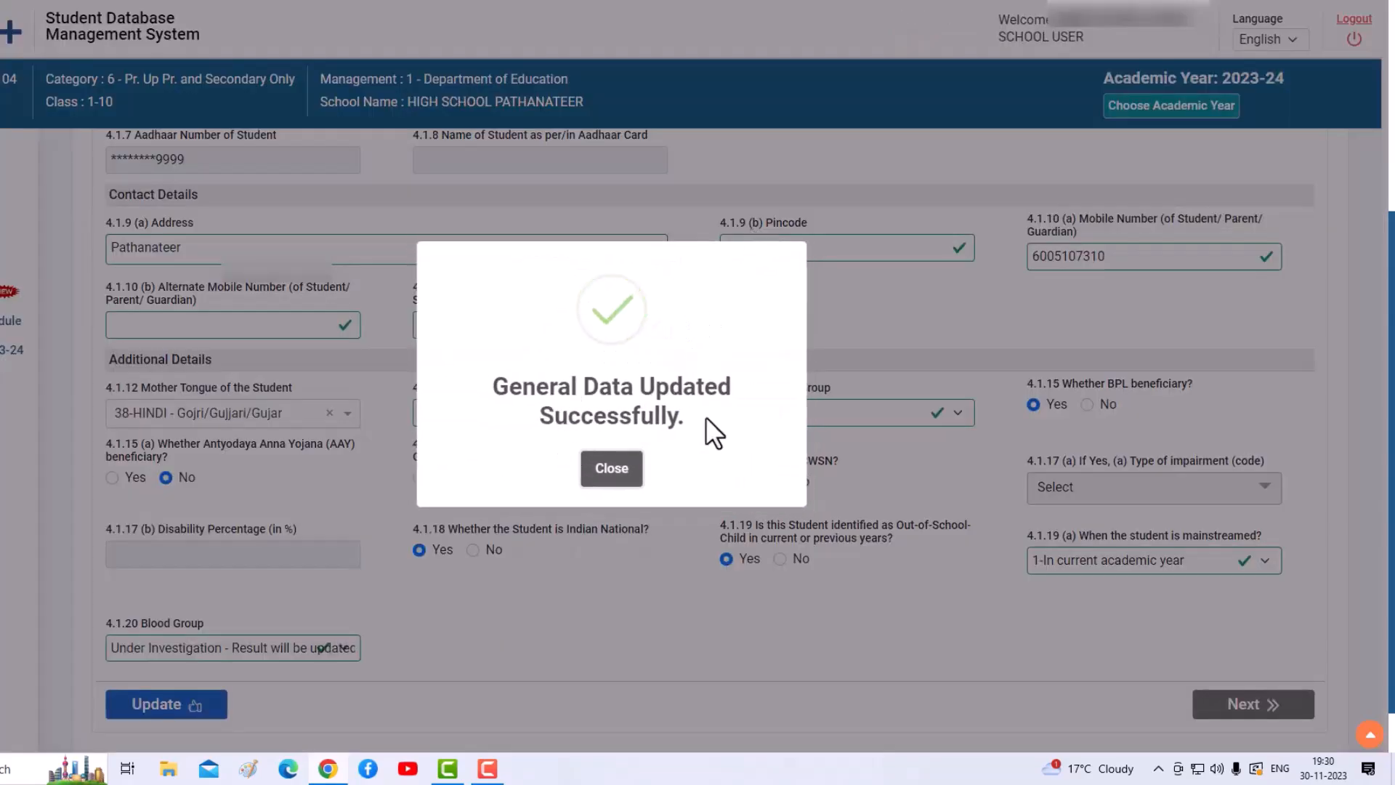
left_click(609, 478)
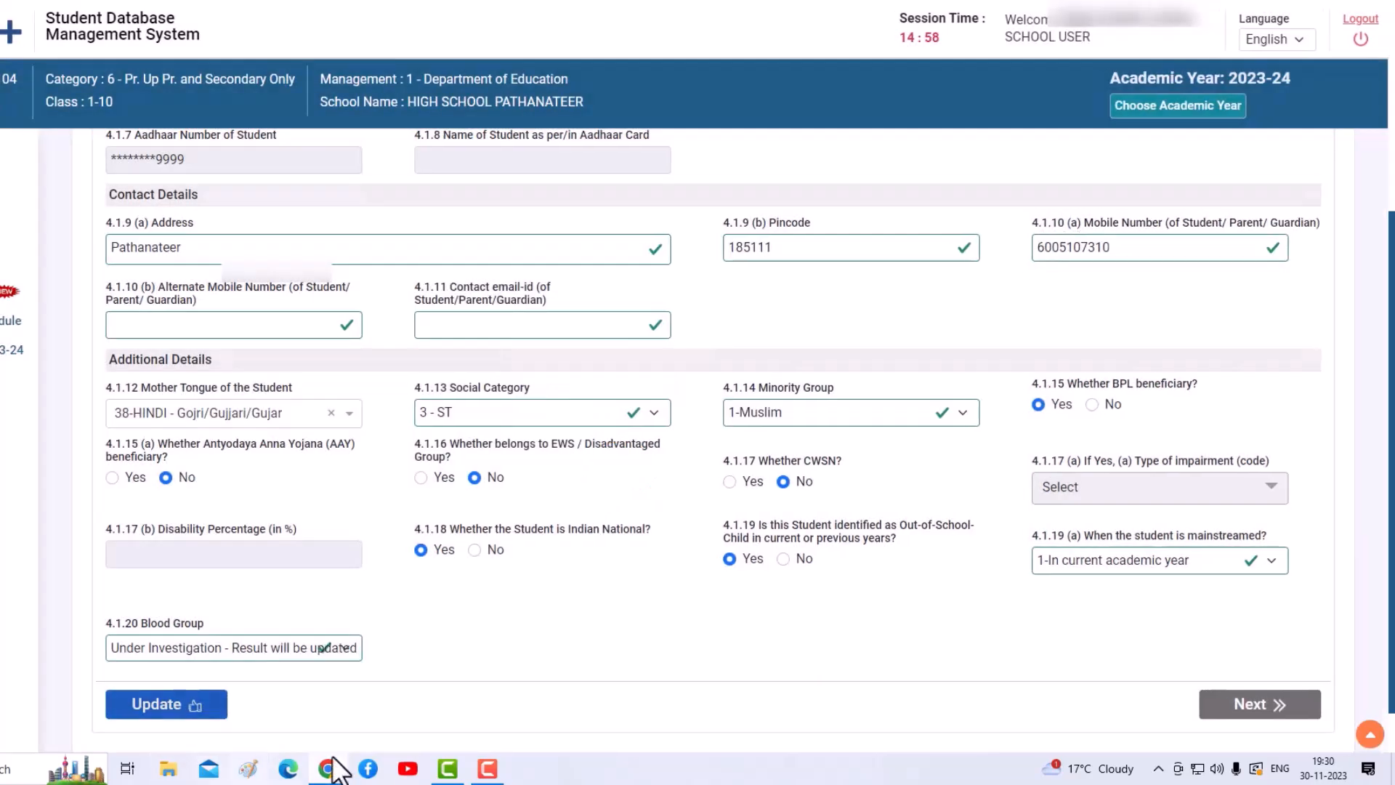
left_click(1244, 706)
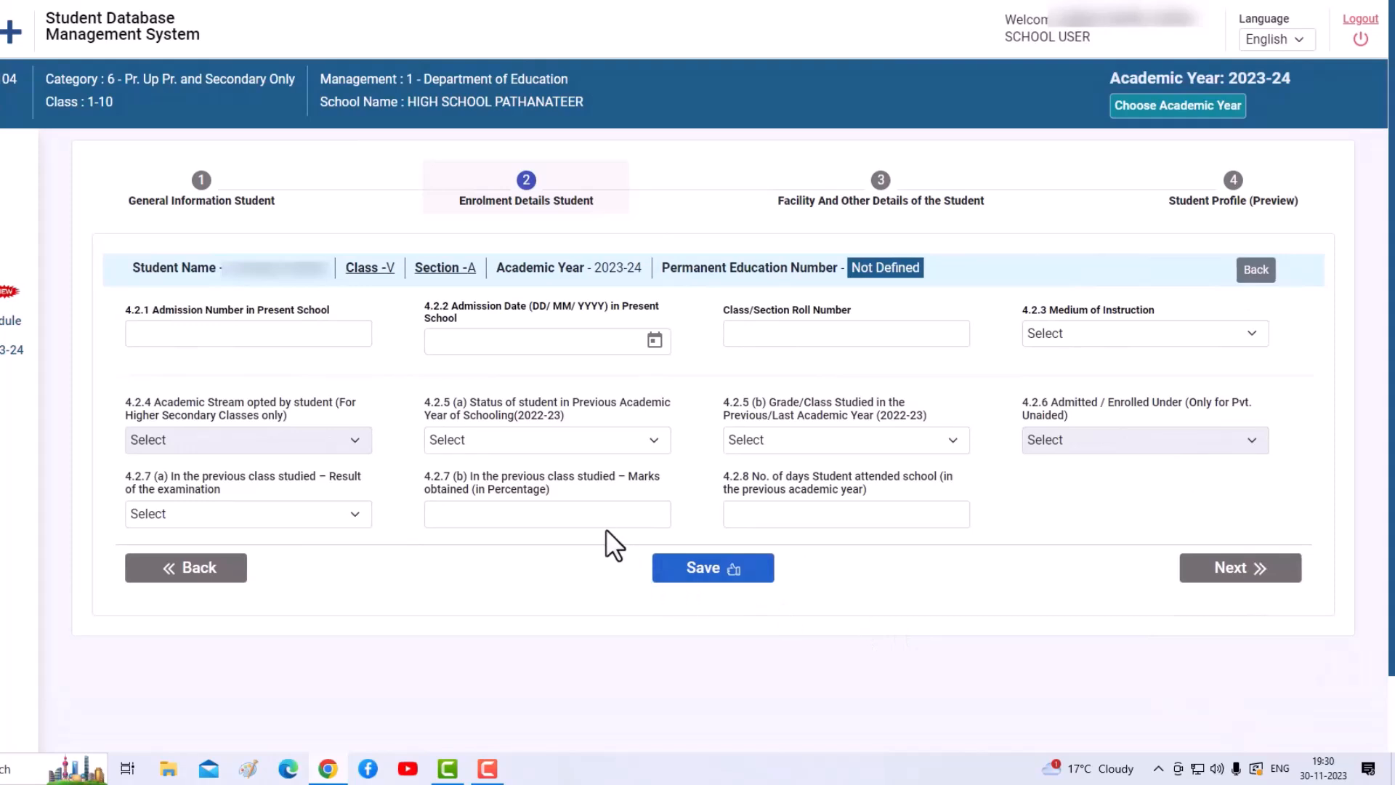
- Enter admission number 1838 and admission date 11/04/2023
left_click(231, 337)
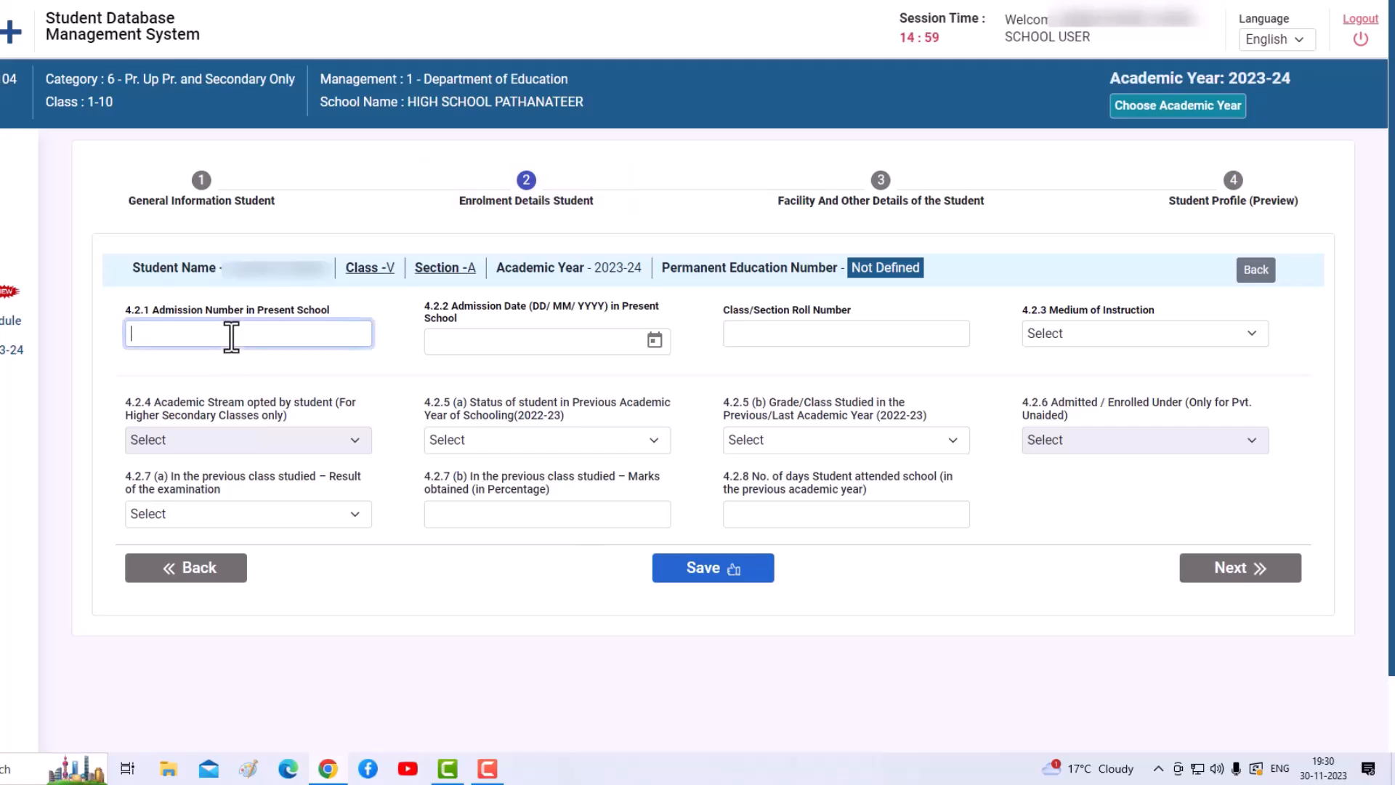
type("1838")
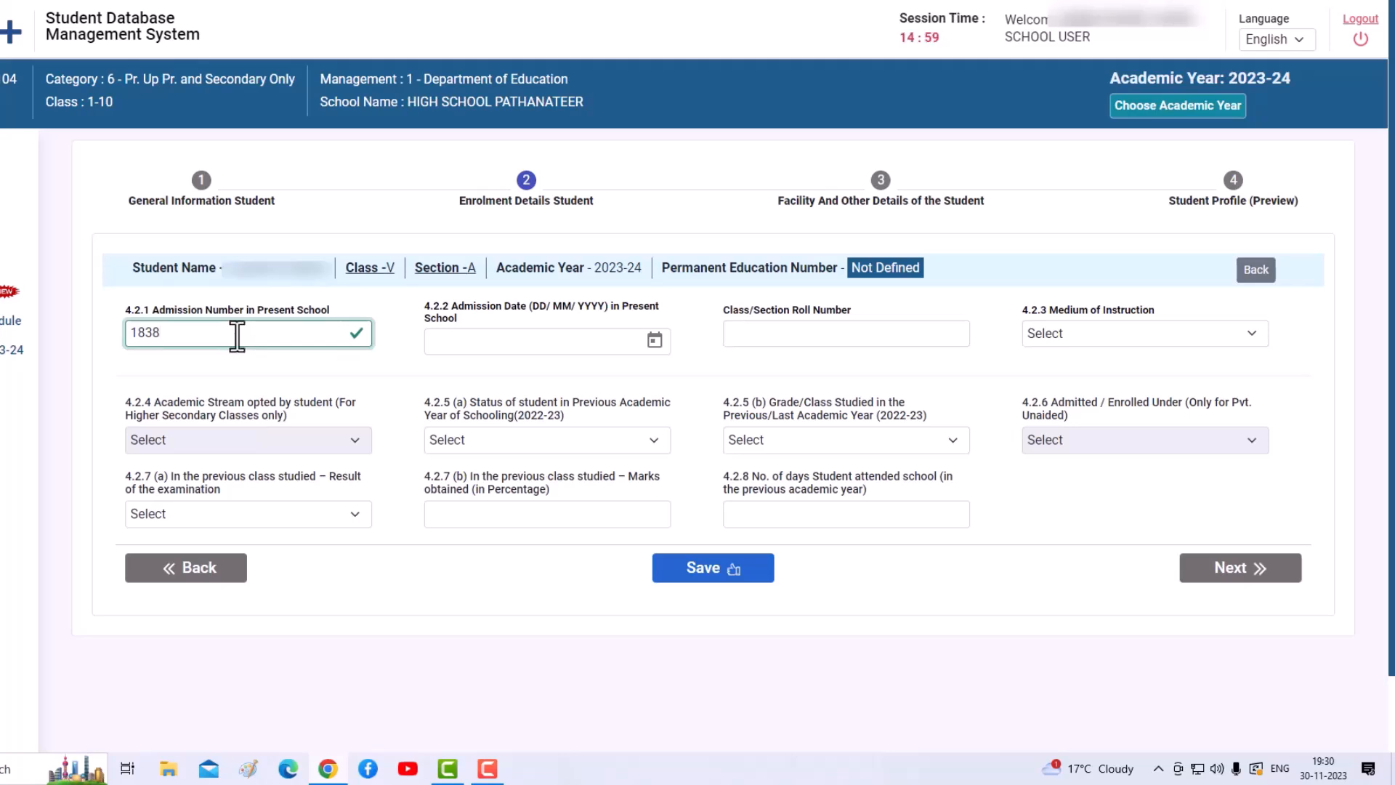
left_click(654, 339)
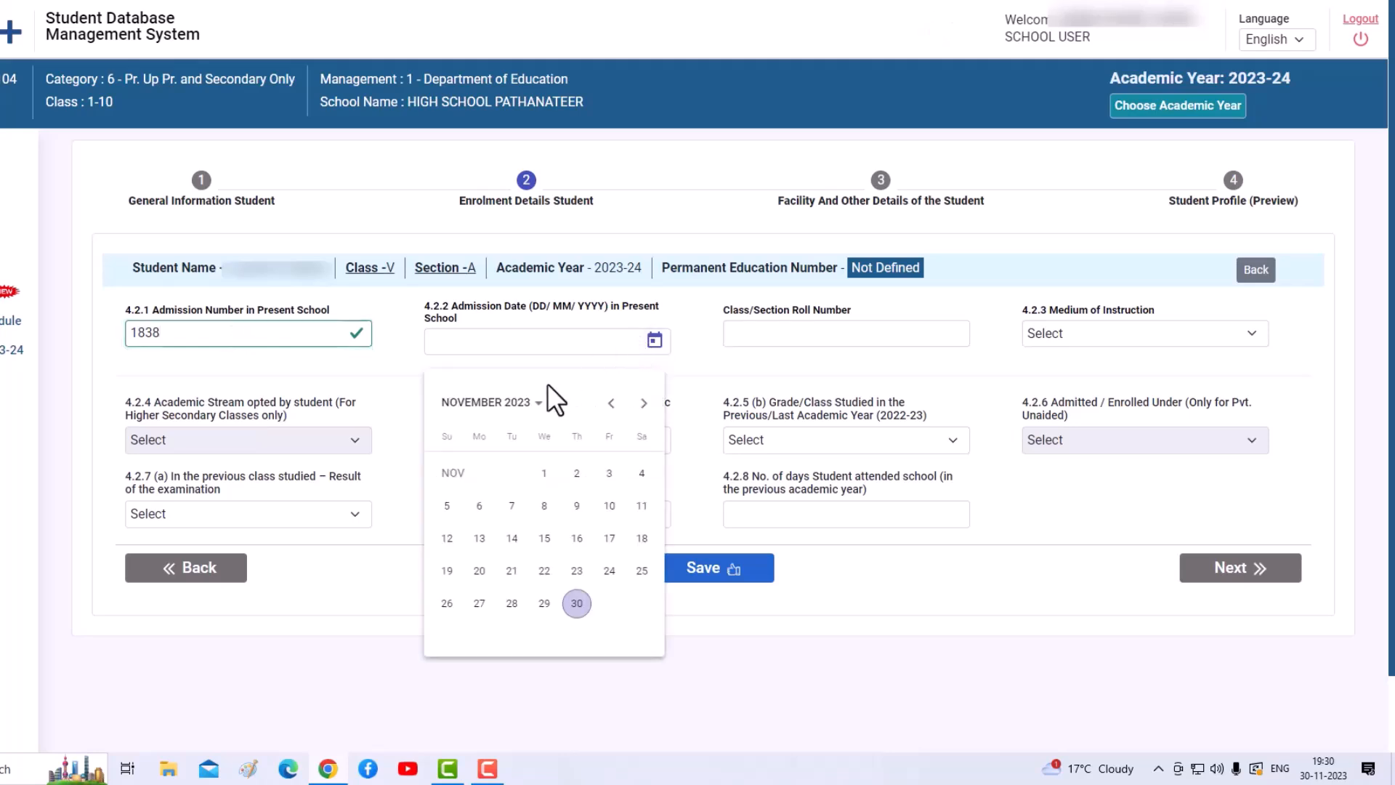
left_click(532, 407)
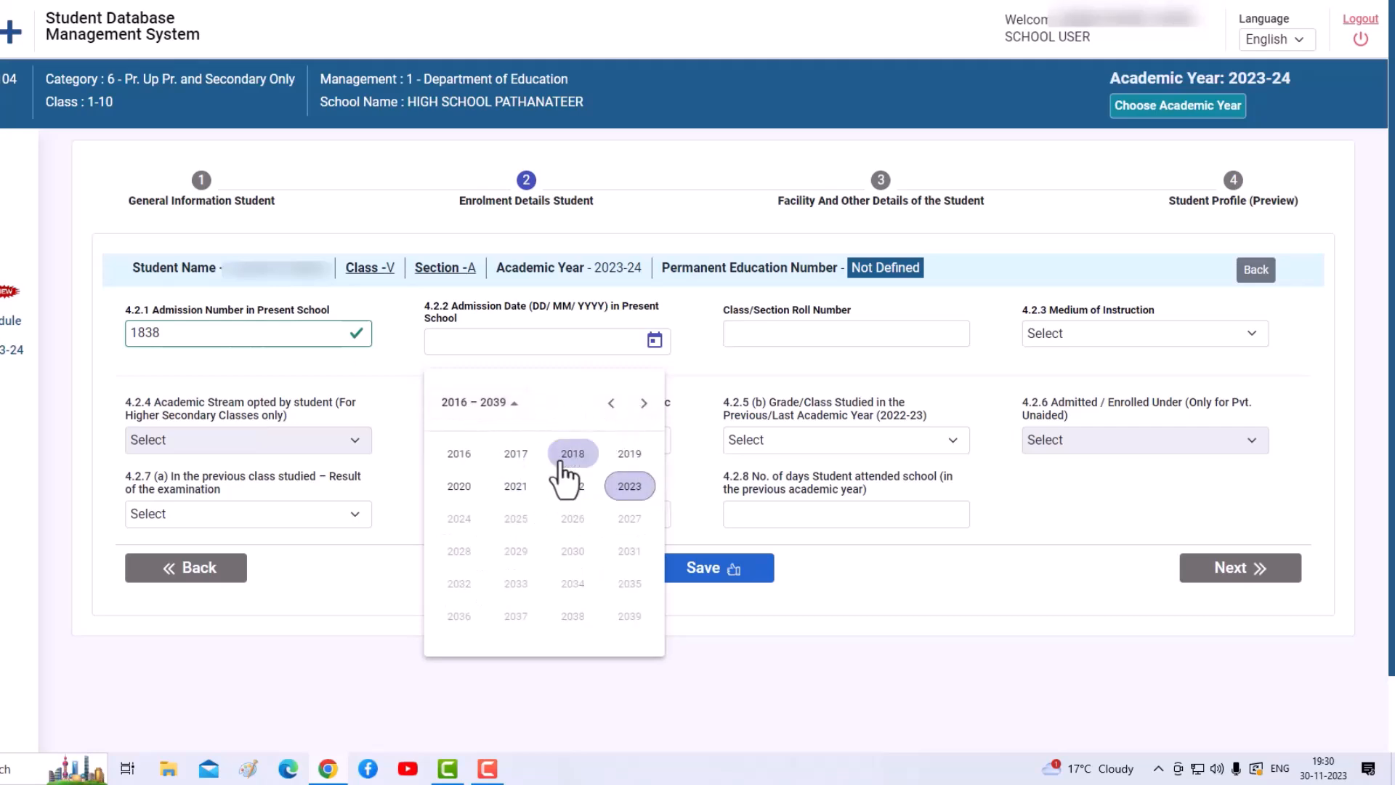
left_click(629, 489)
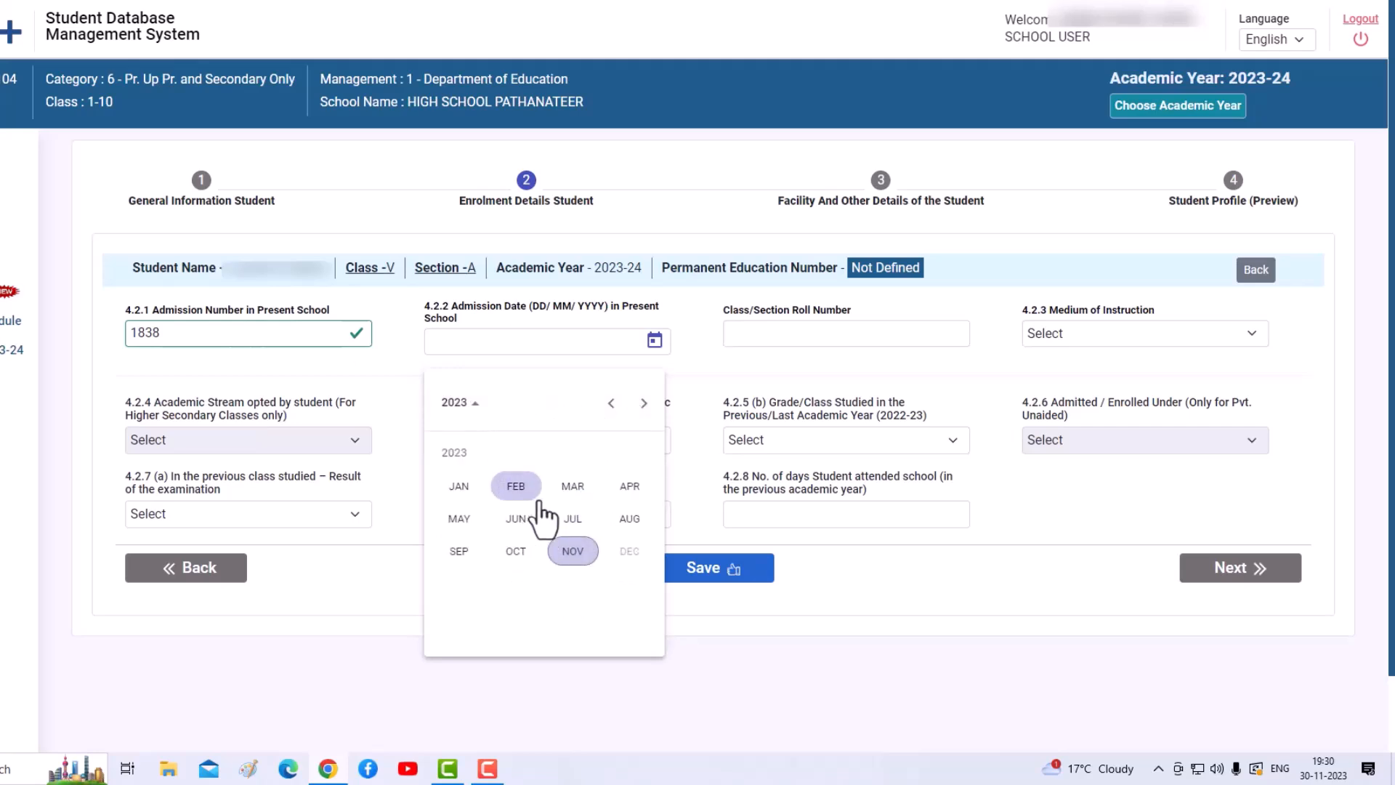
left_click(628, 487)
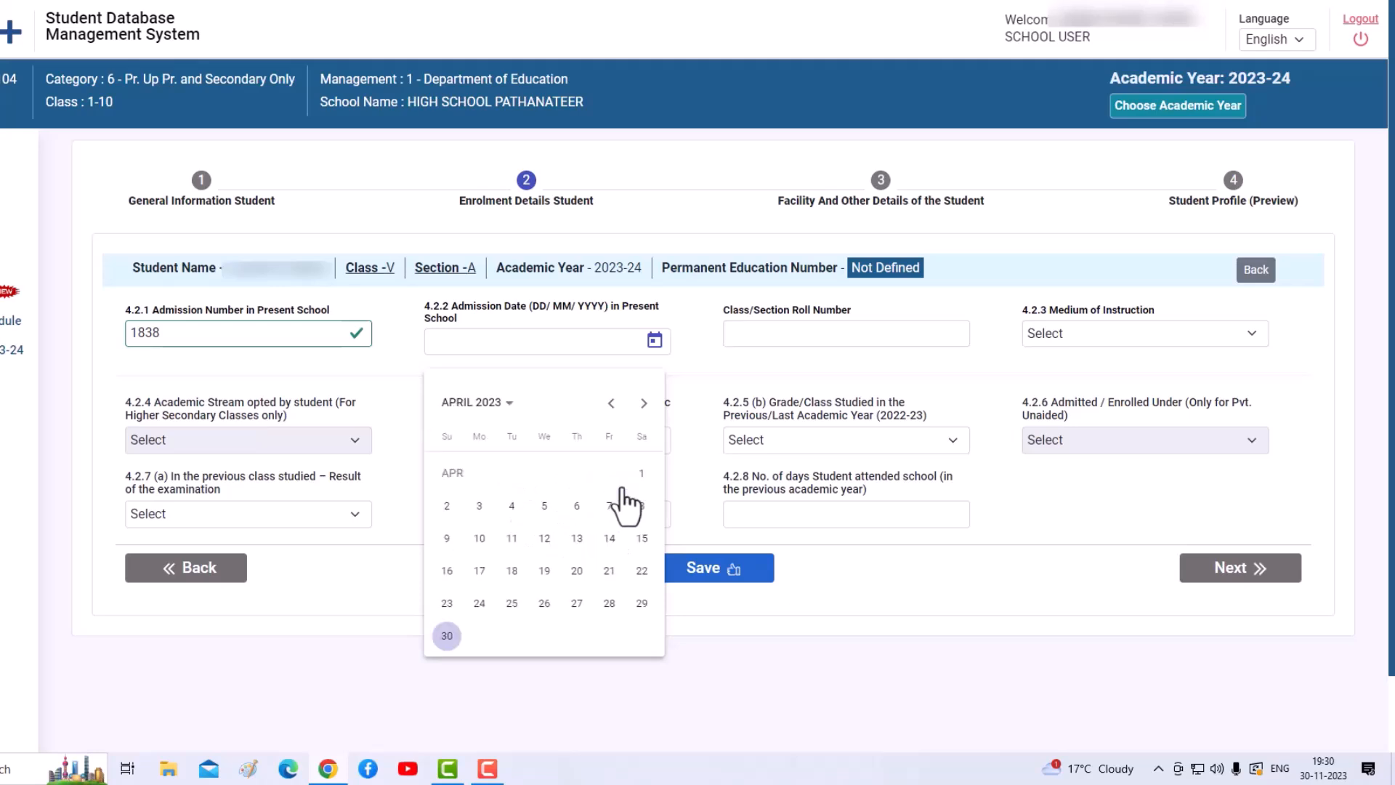
left_click(509, 540)
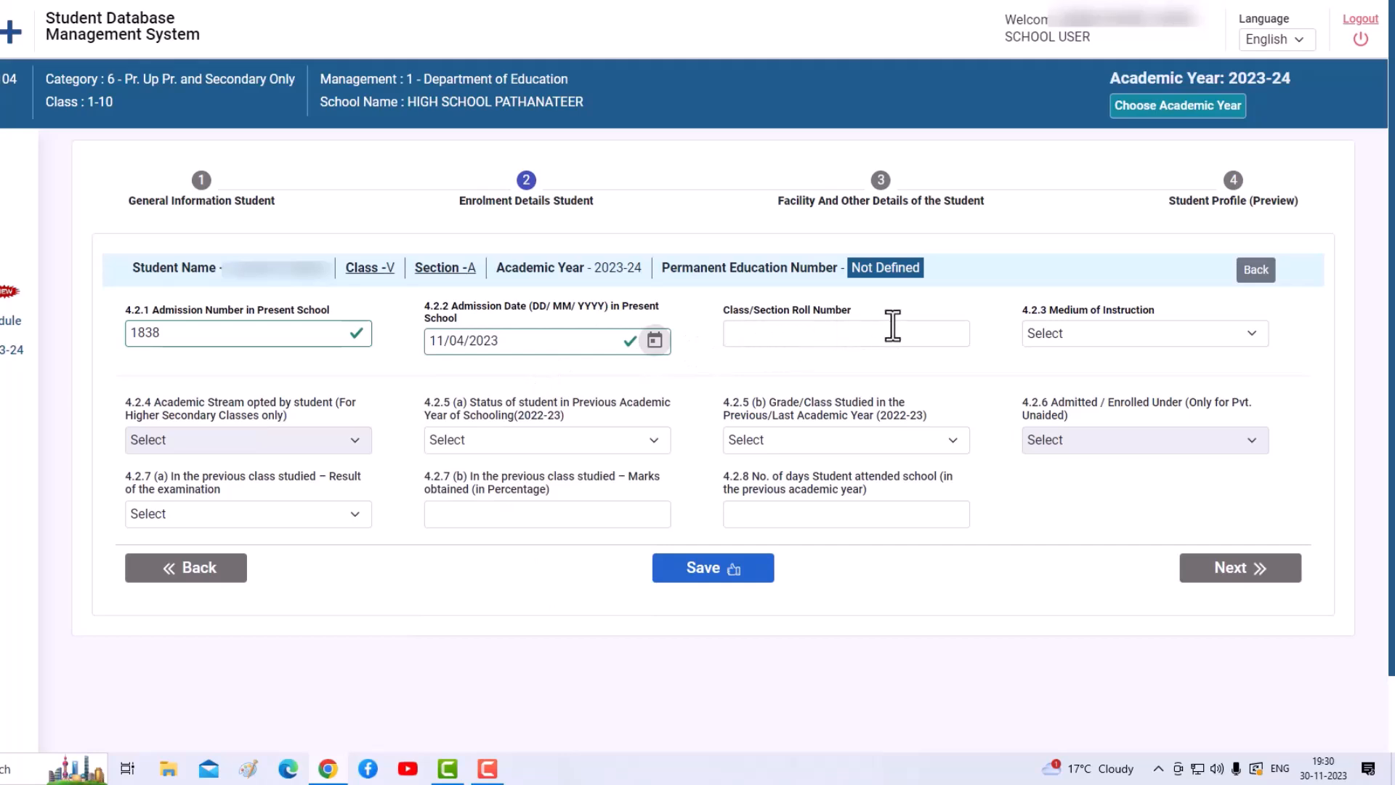
- Set the Medium of Instruction to 19-English
left_click(1053, 335)
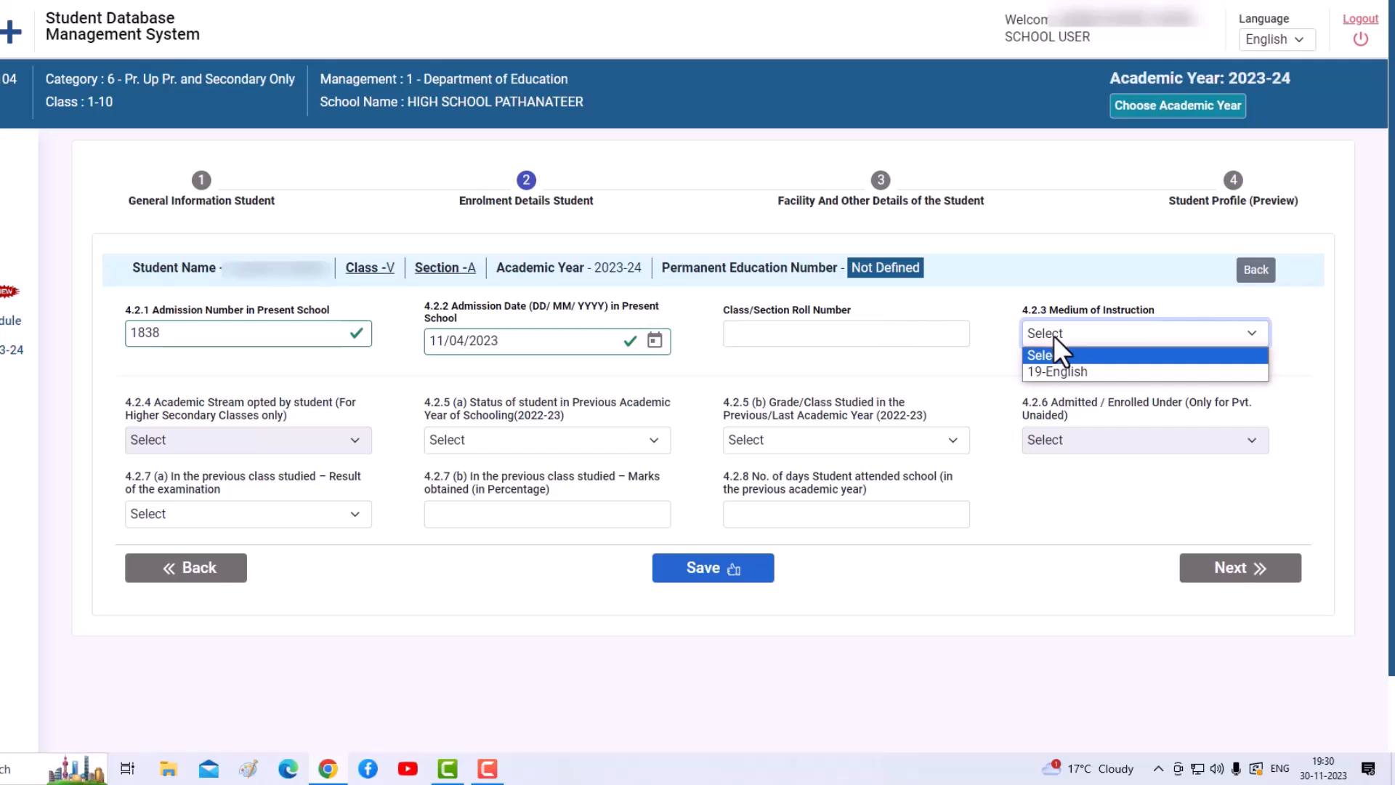
left_click(1063, 375)
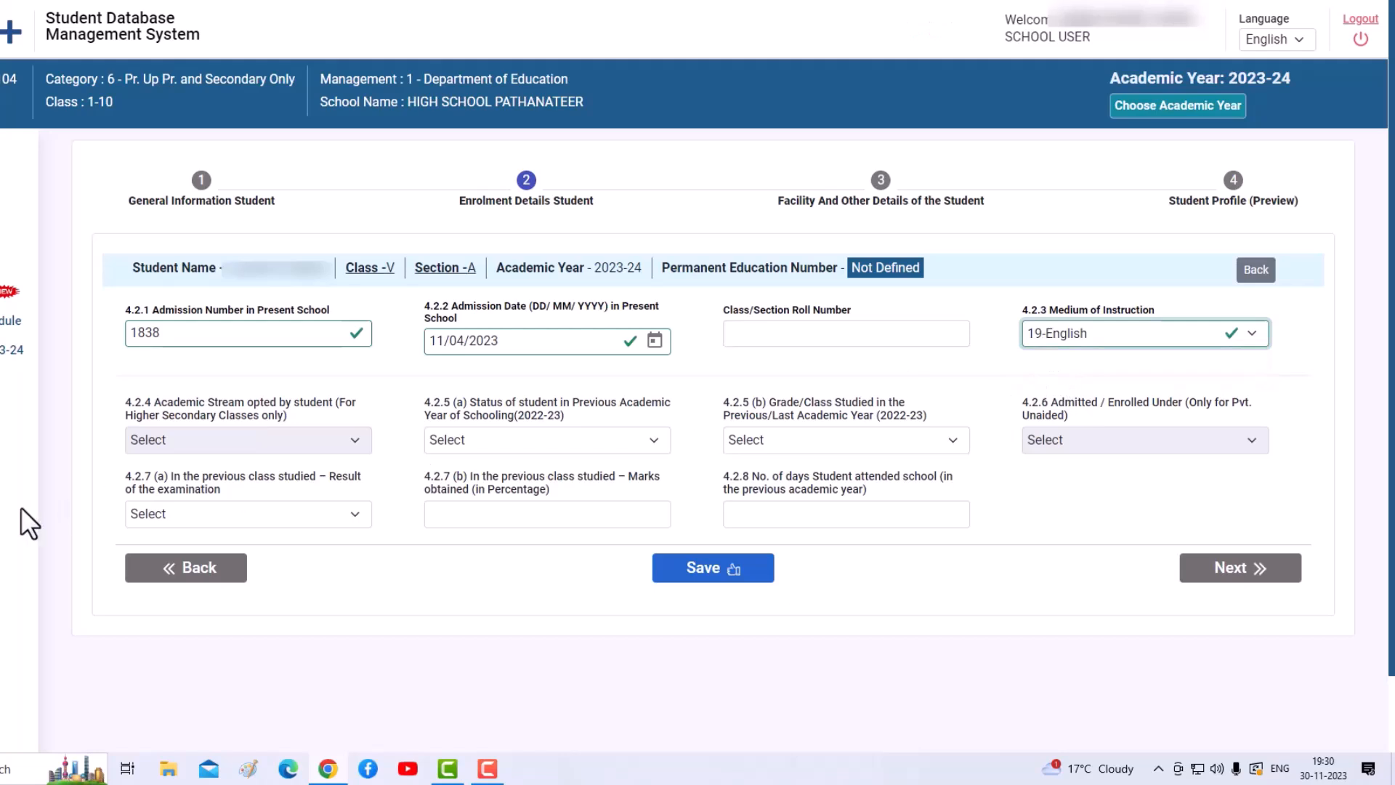
left_click(512, 443)
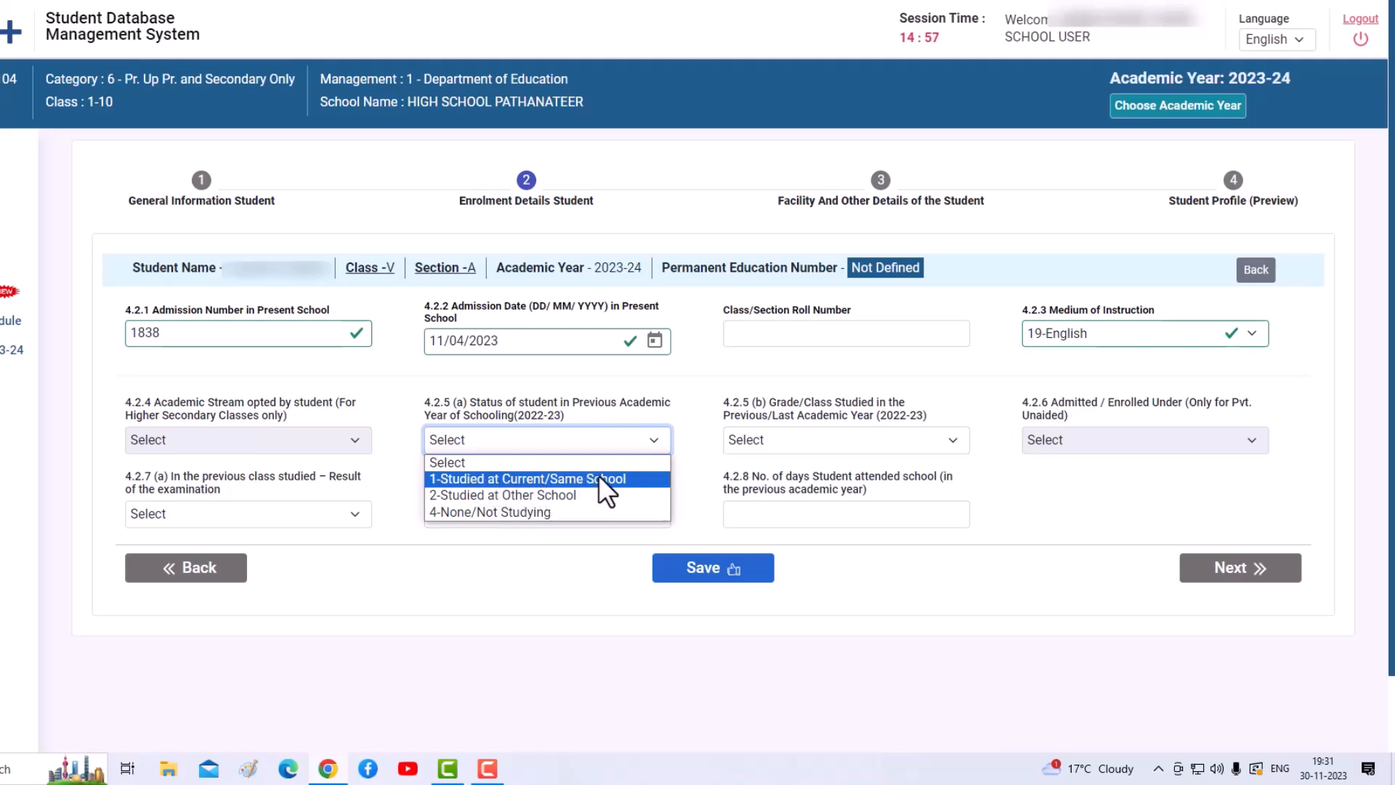
- Record last year's status as 2-Studied at Other School, in Class IV
left_click(492, 495)
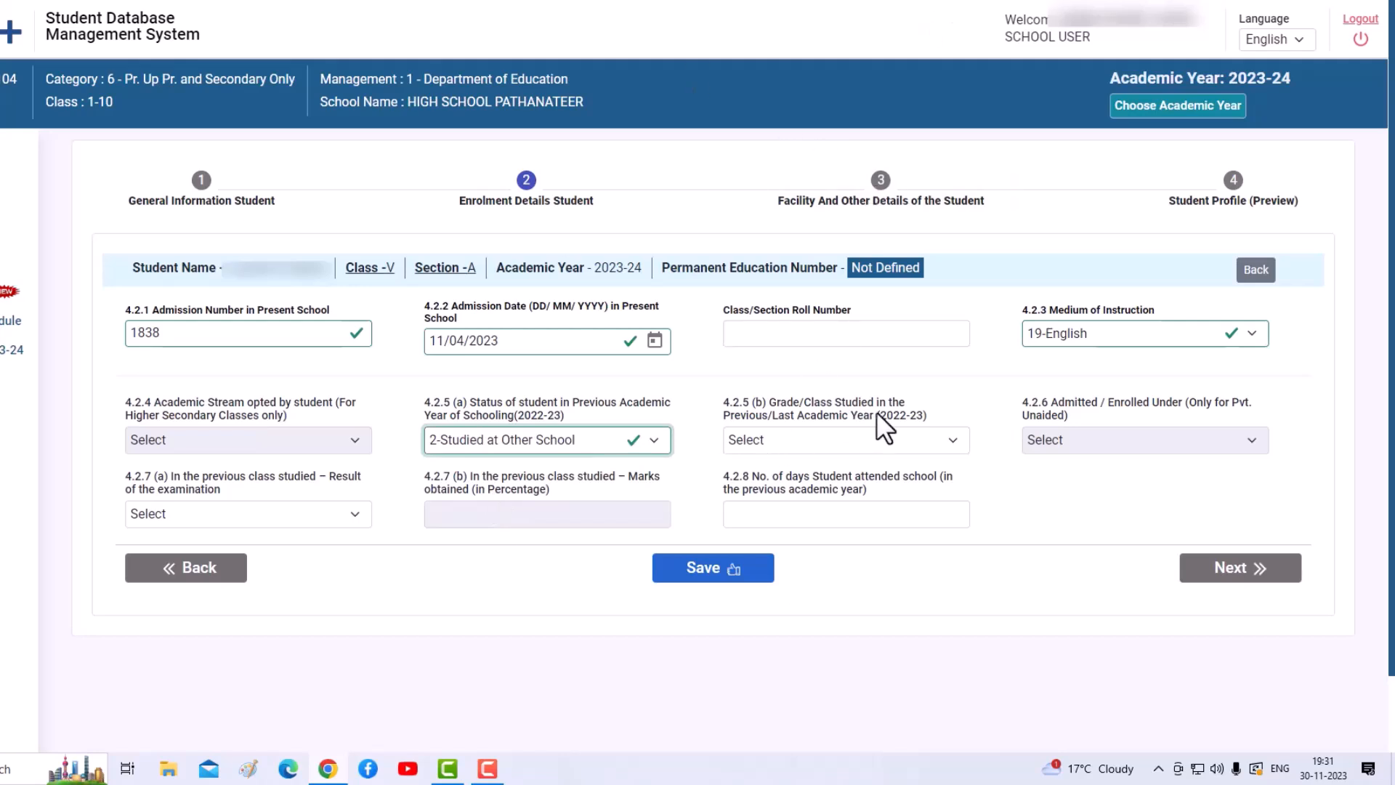
left_click(900, 443)
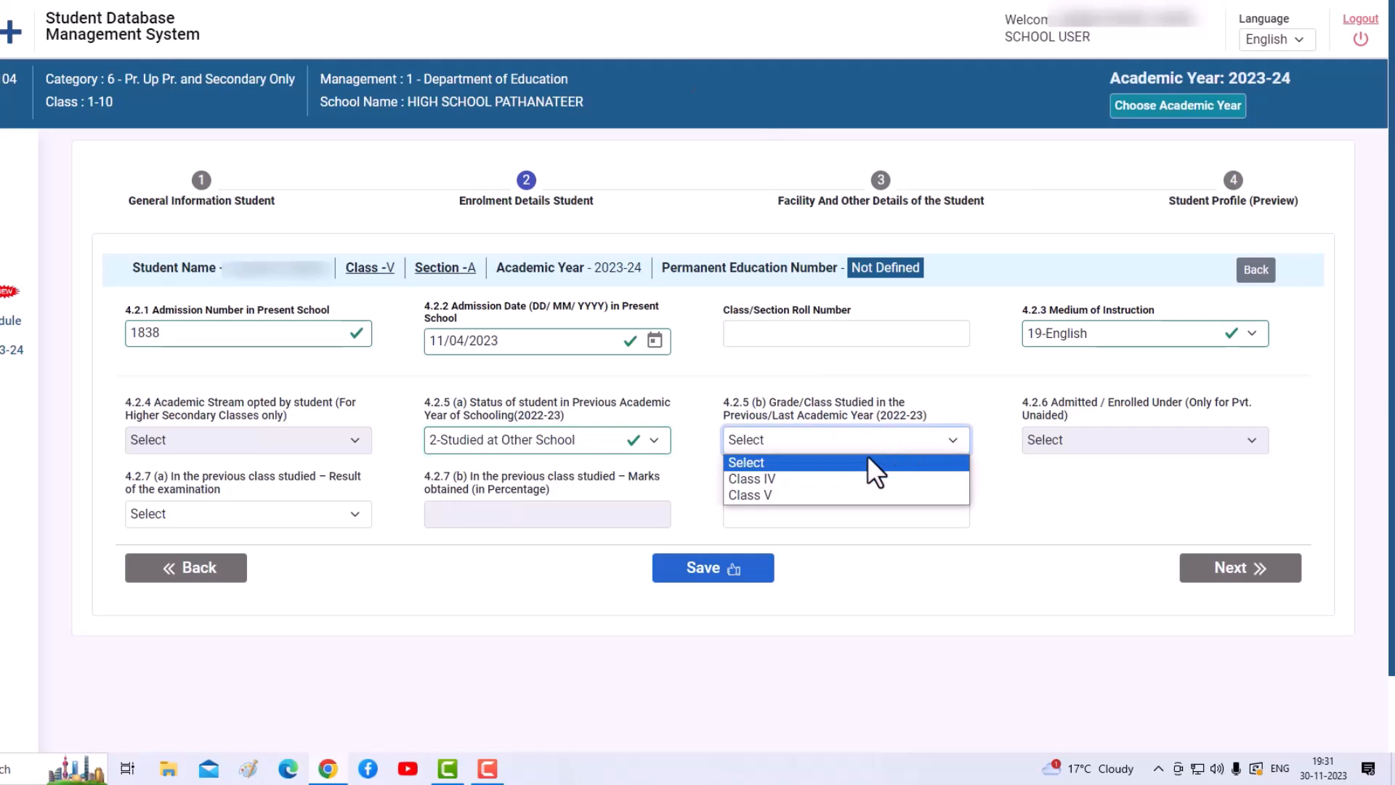
left_click(775, 481)
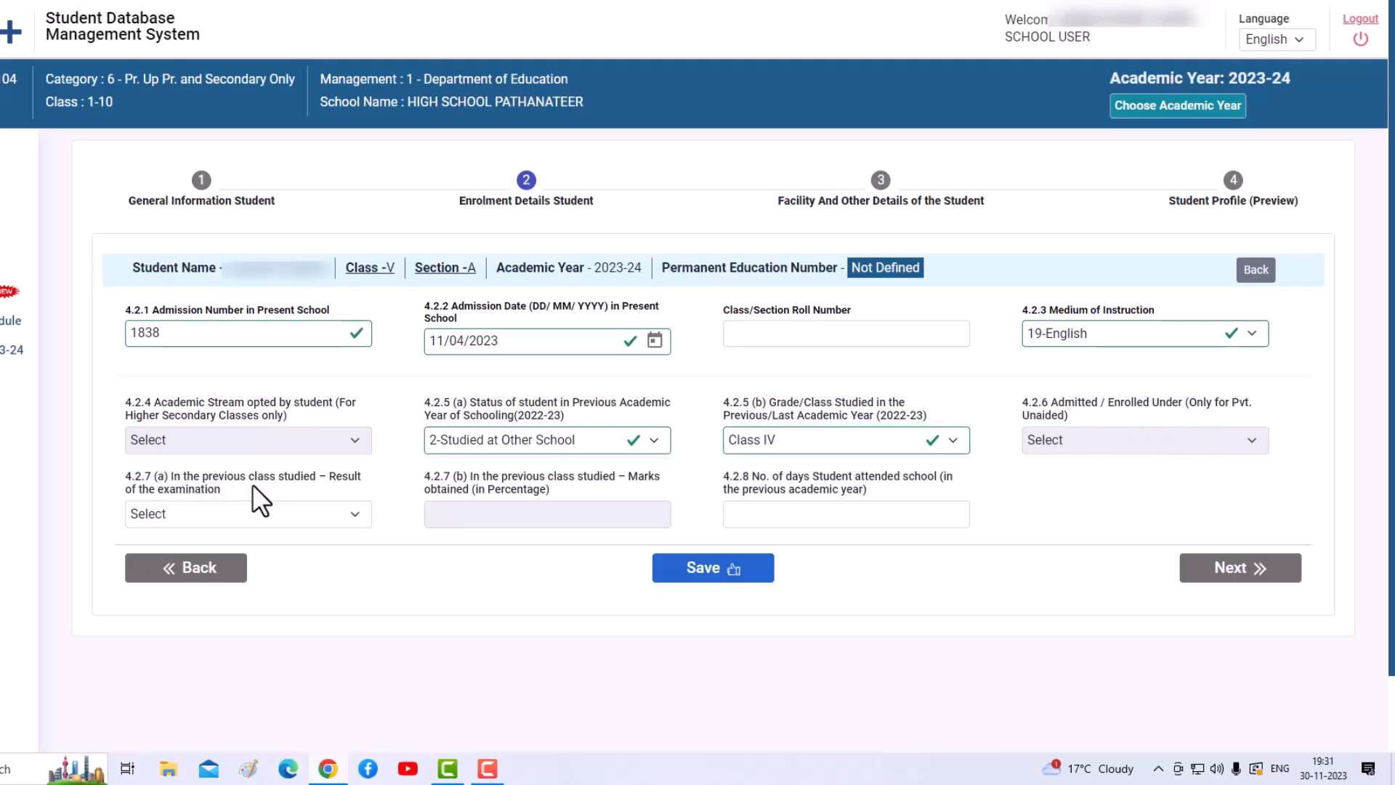
left_click(198, 518)
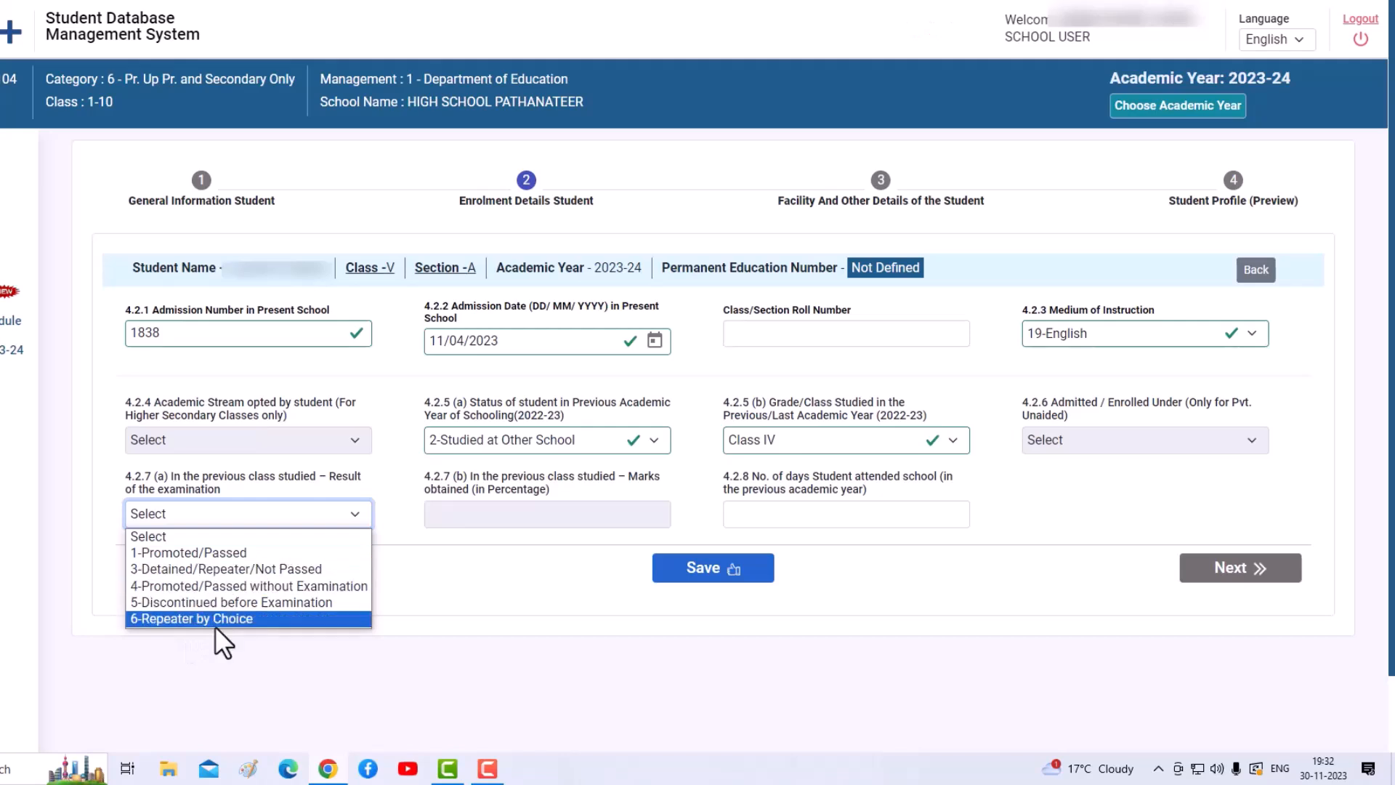
- Enter result 1-Promoted/Passed, 65 percent marks and 210 days attended, then save and continue
left_click(199, 551)
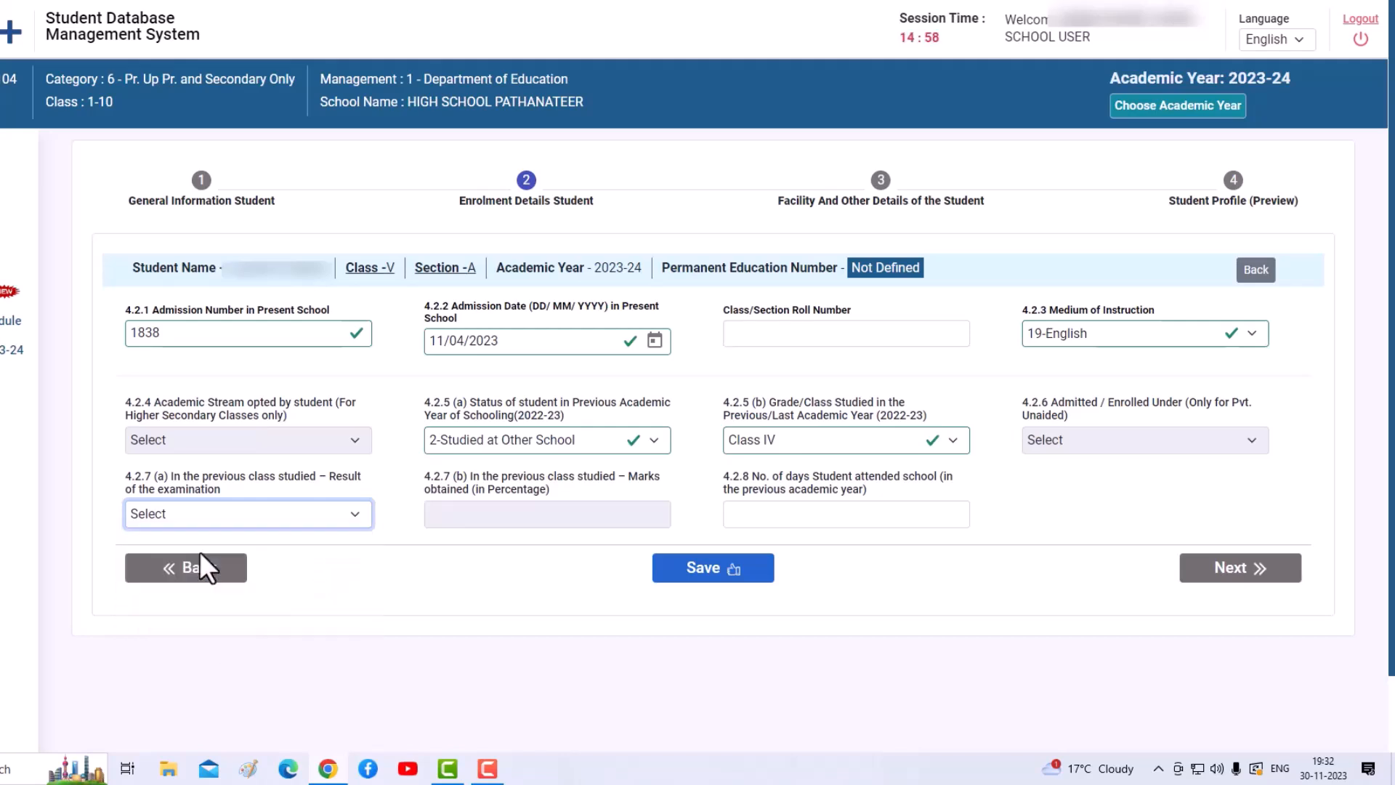
left_click(519, 518)
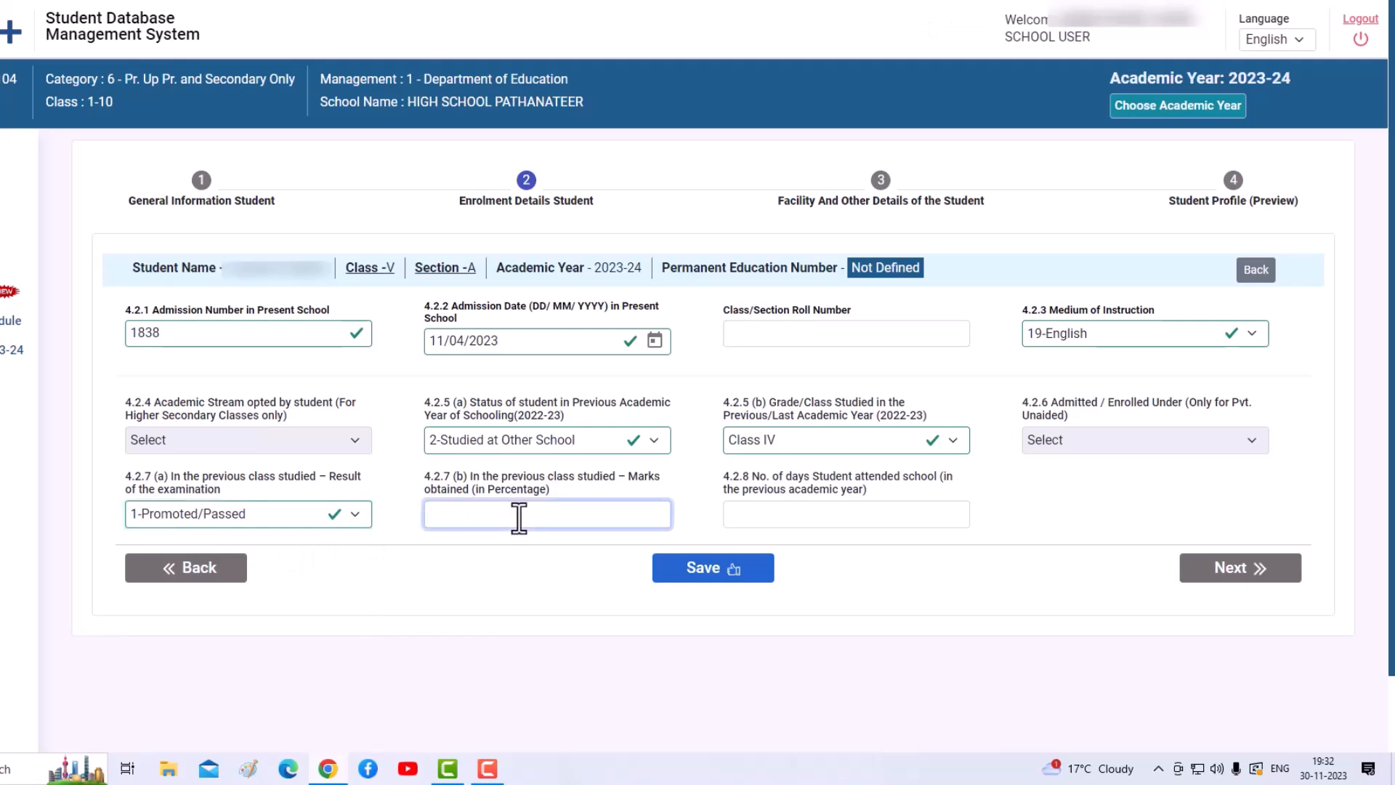
type("65")
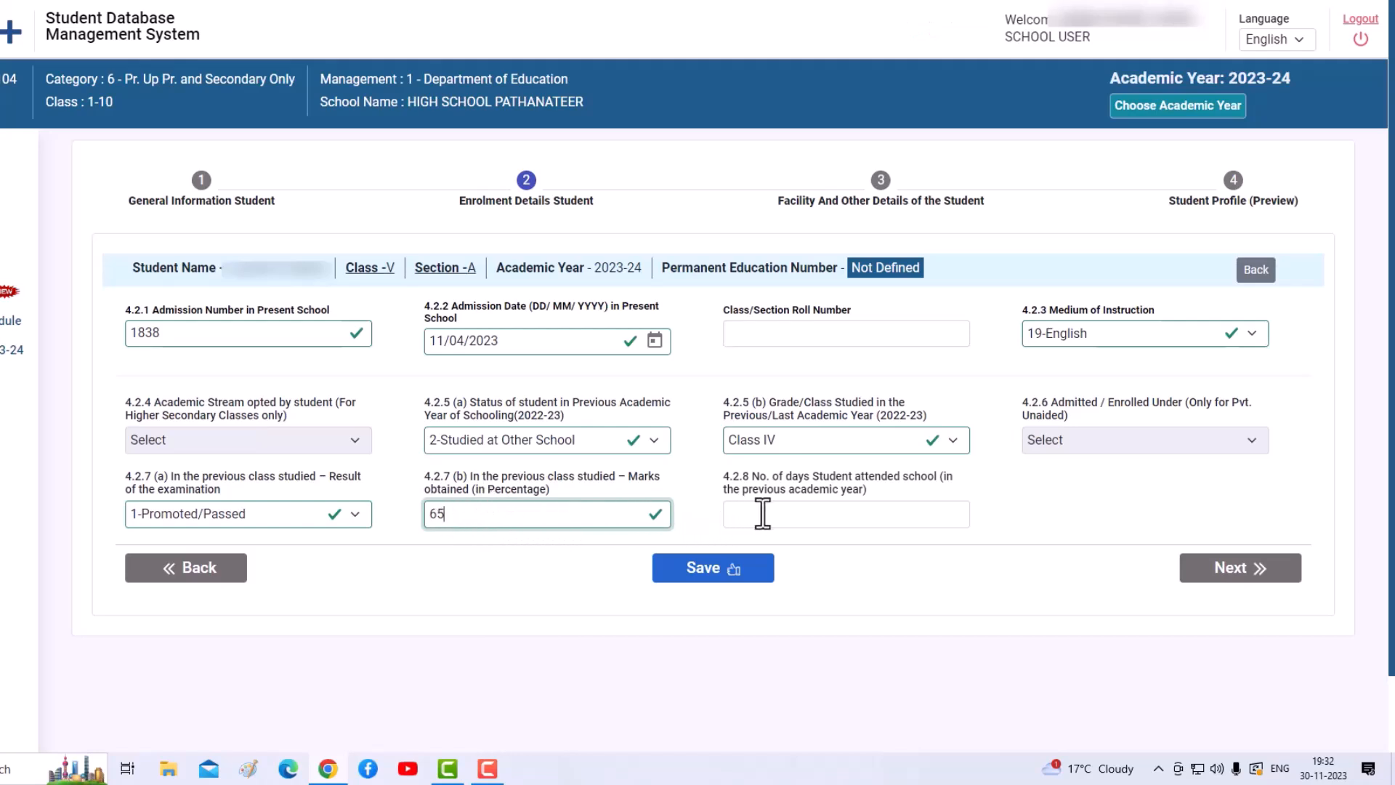
left_click(798, 518)
type("210")
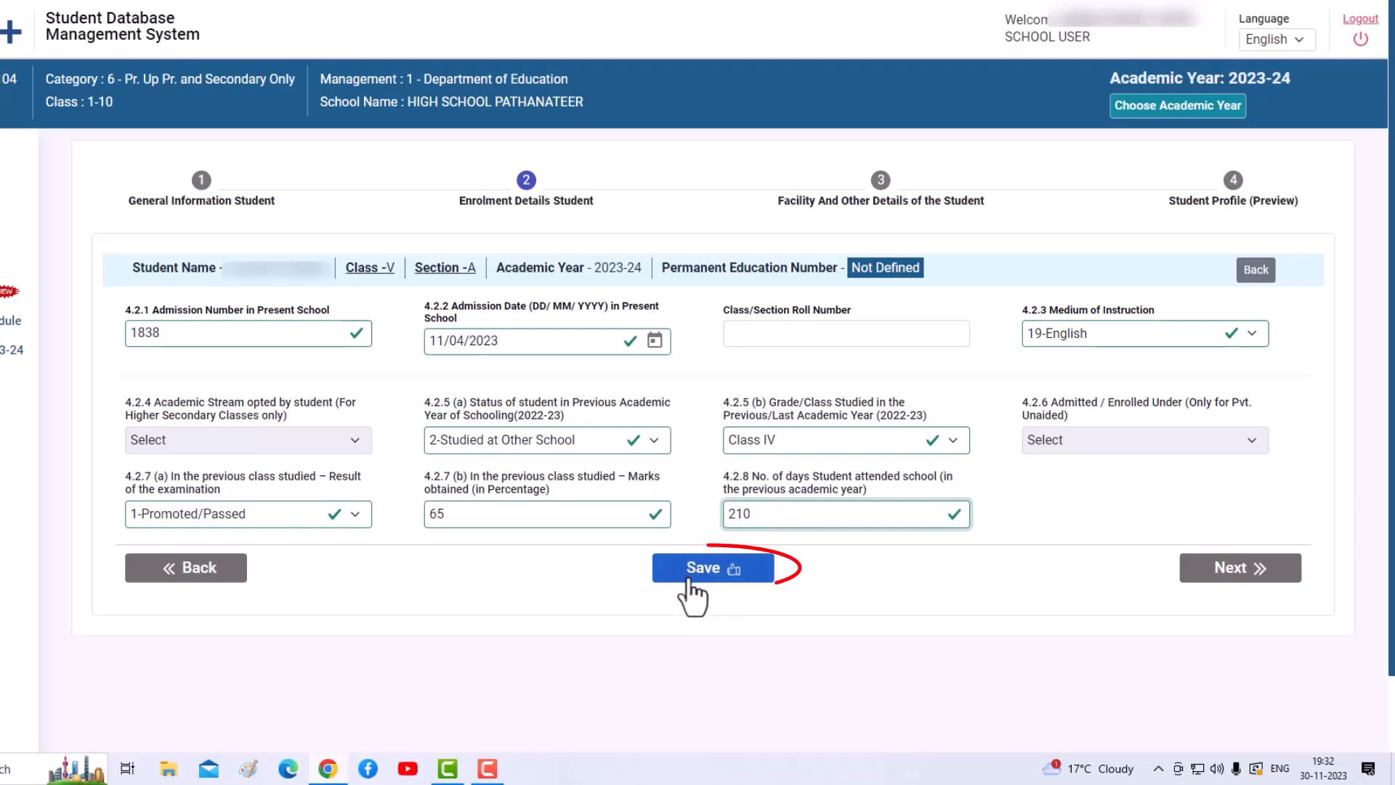
left_click(714, 574)
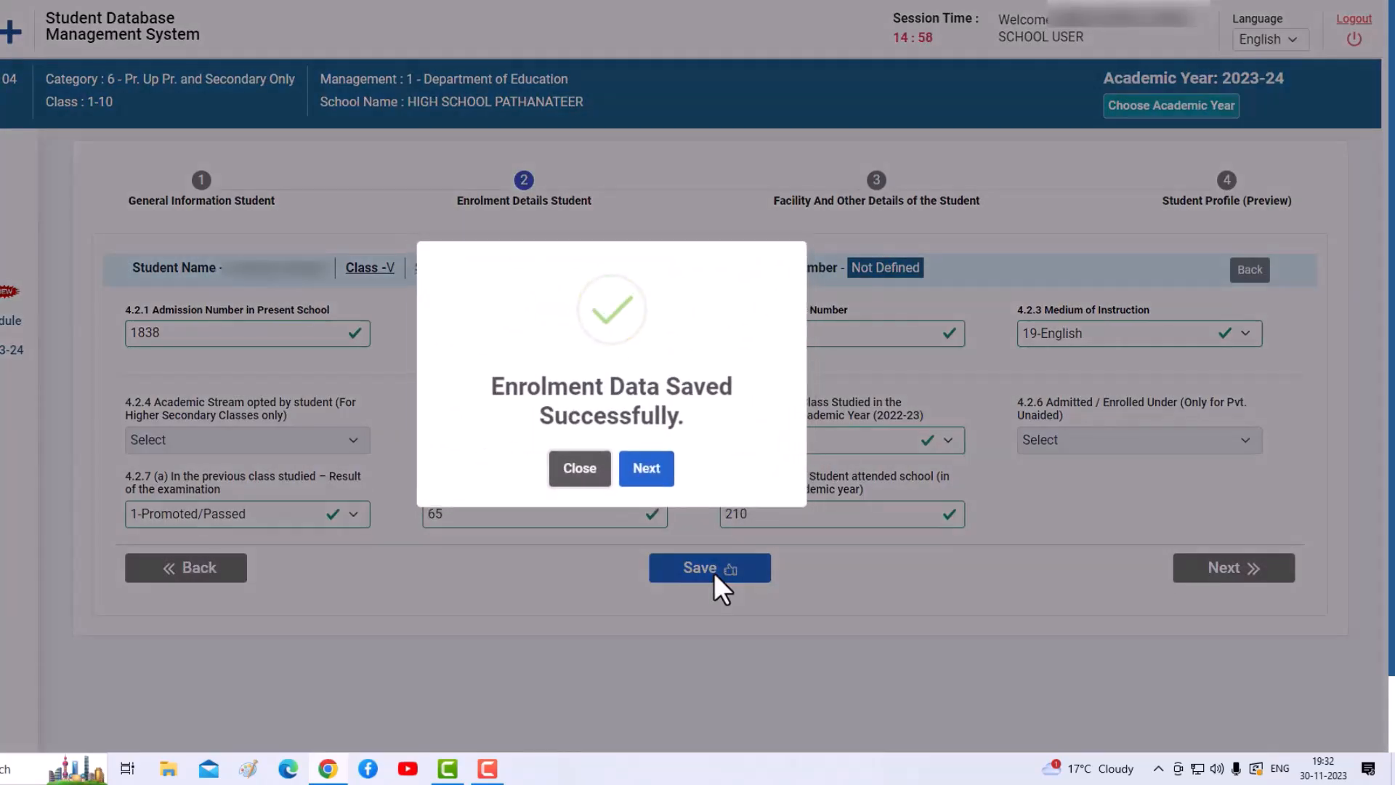
left_click(646, 474)
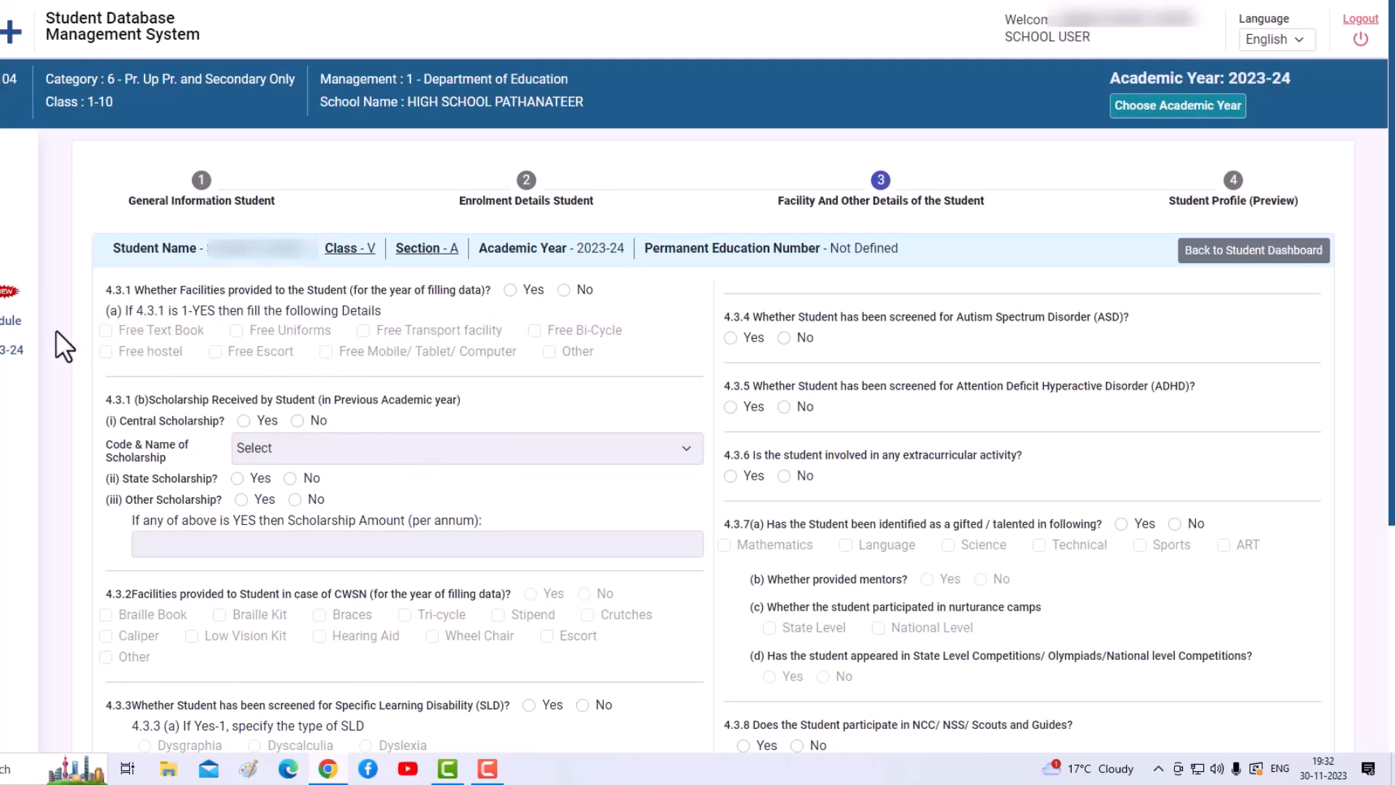
- Answer Yes to 4.3.1 with Free Text Book and Free Uniforms, and No to Central Scholarship
left_click(511, 290)
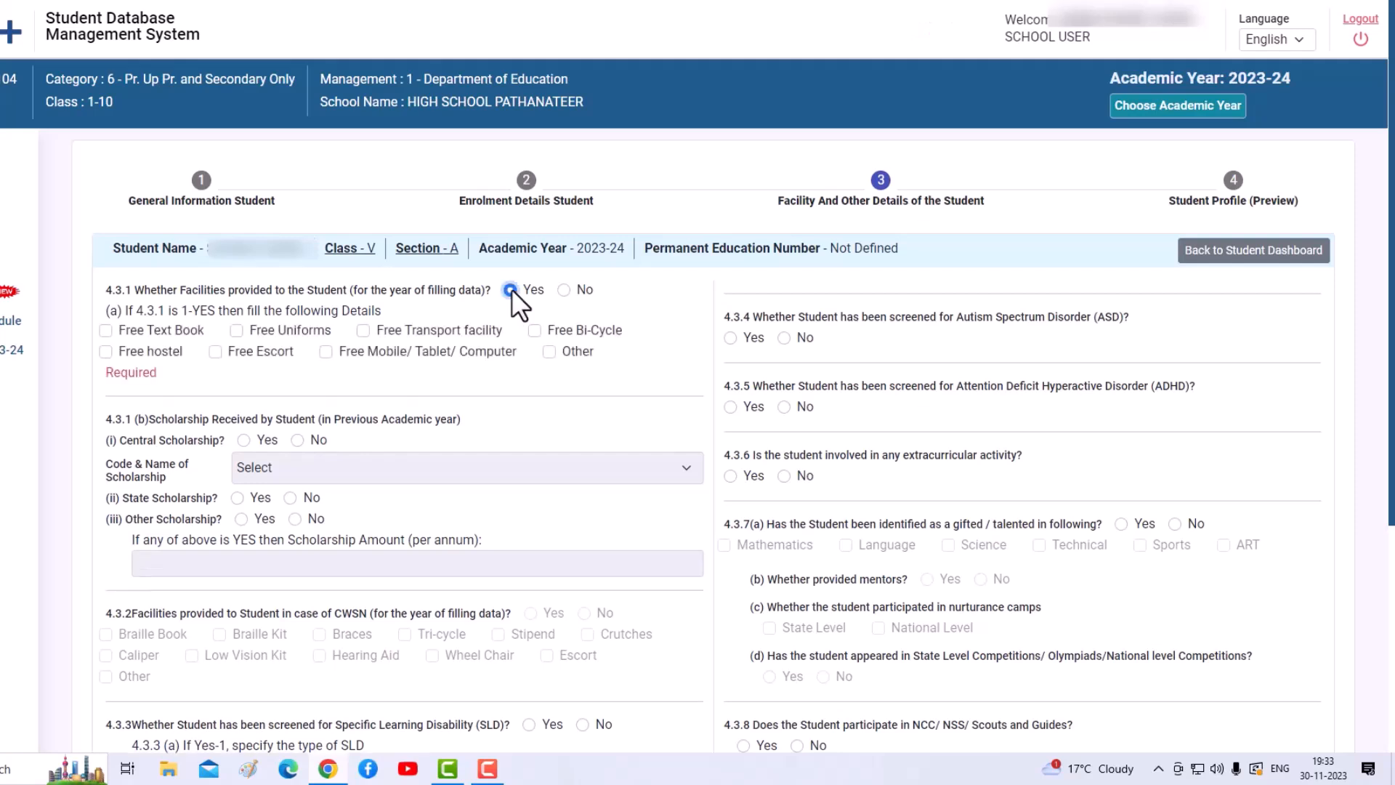
left_click(106, 330)
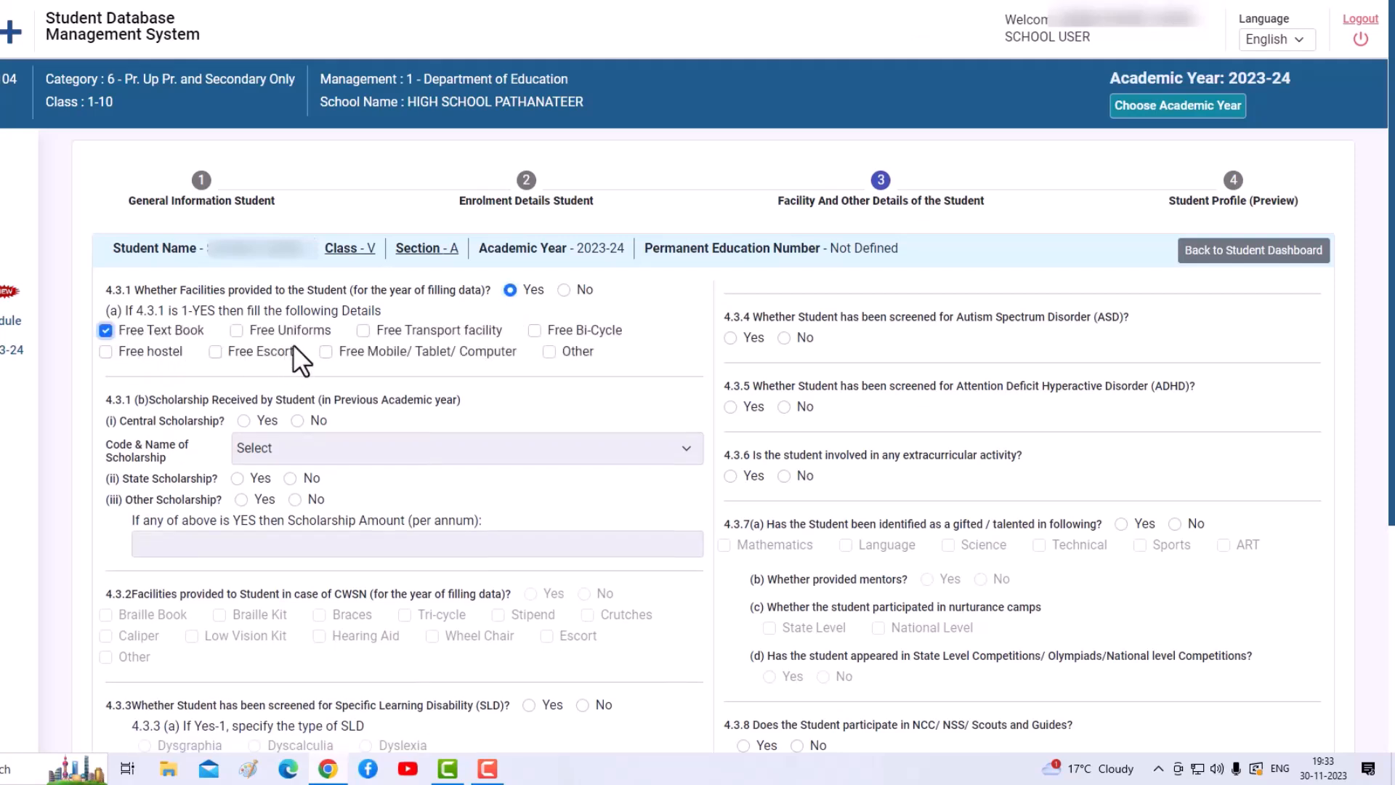
left_click(235, 331)
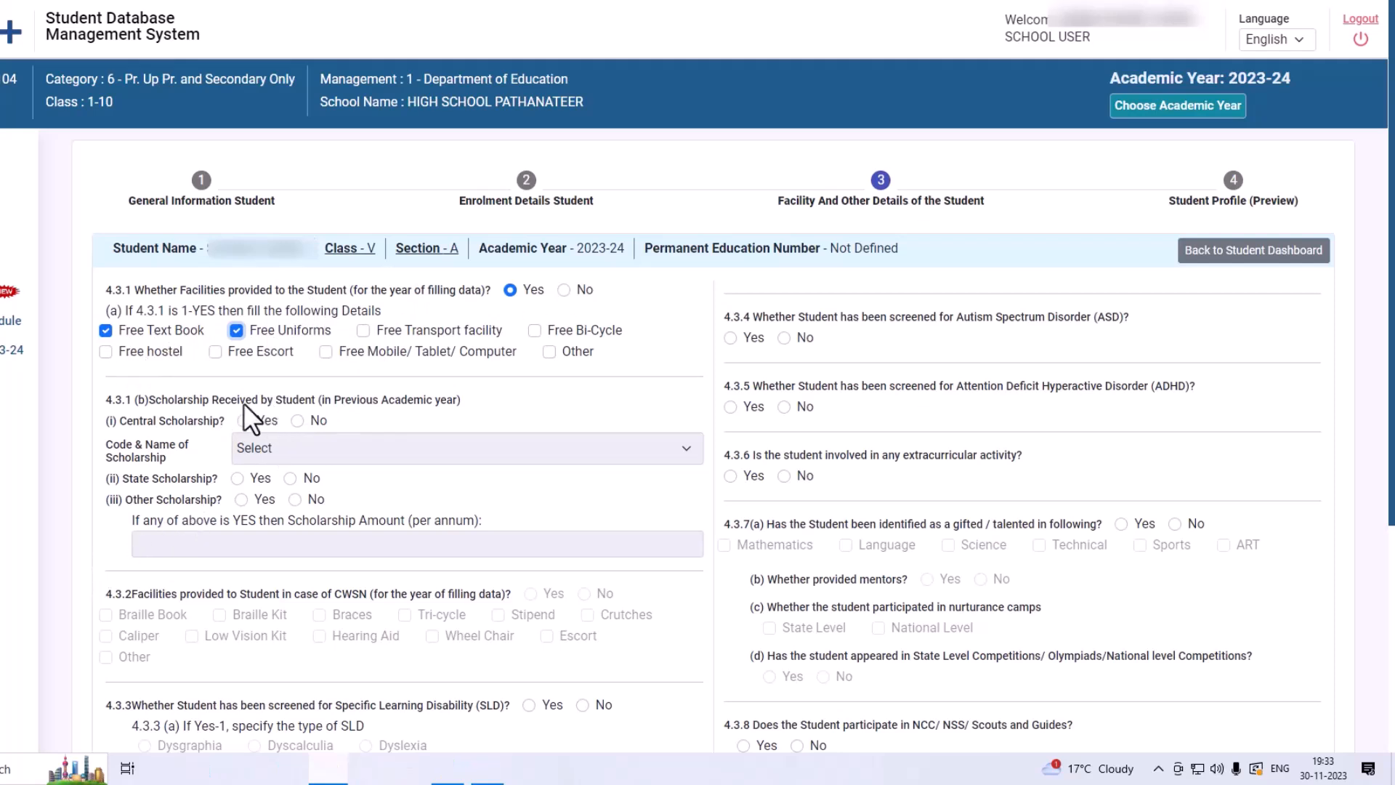
left_click(297, 420)
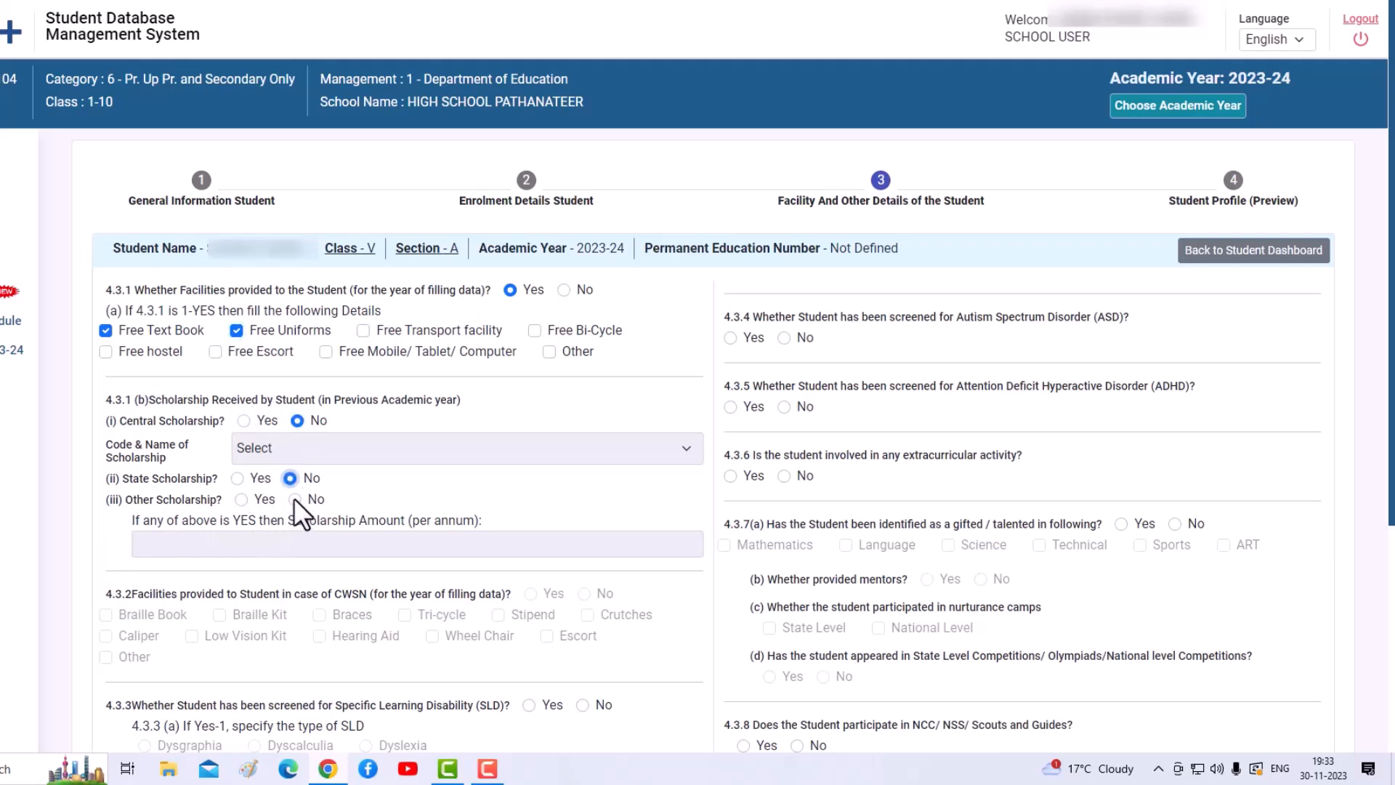
scroll(304, 576, "down", 3)
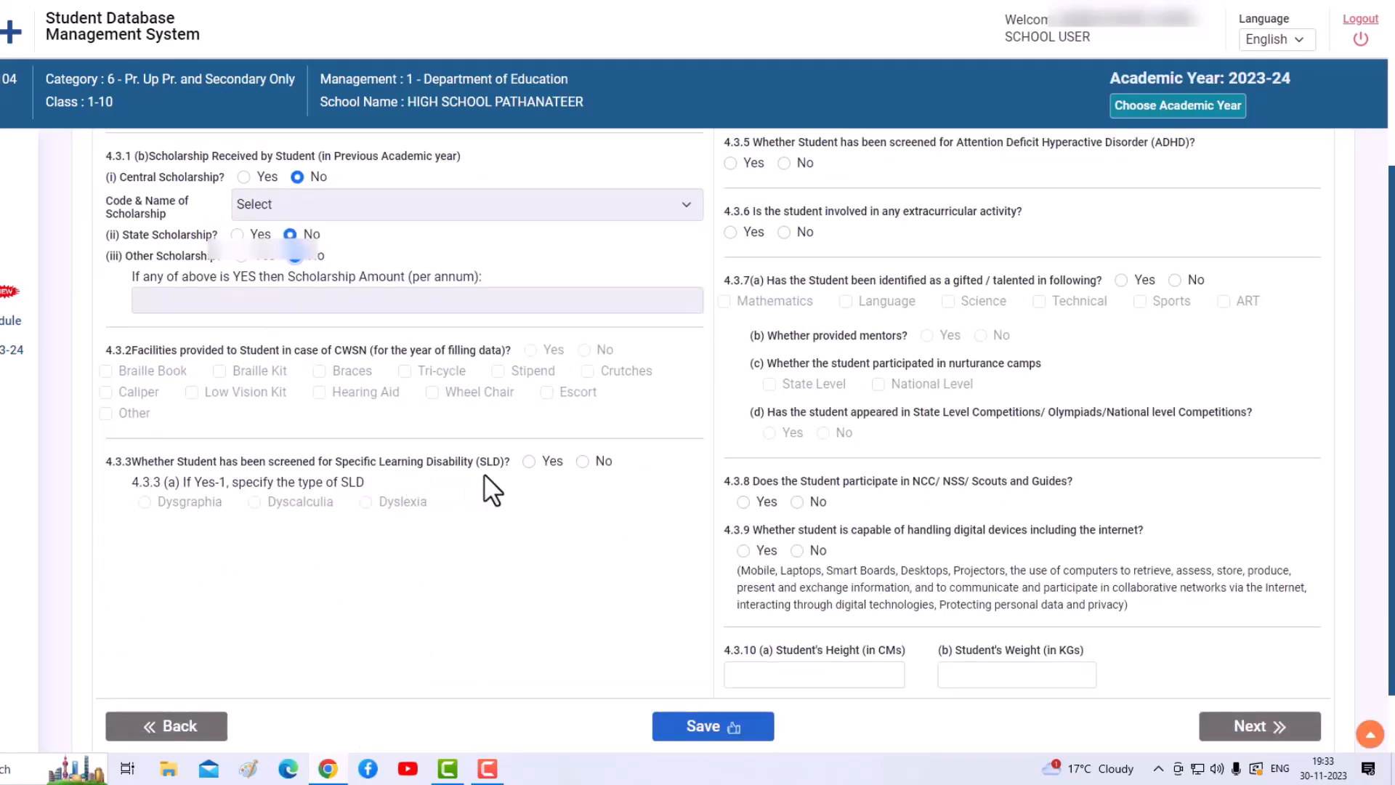
- Answer No to SLD, ASD and ADHD screening, extracurricular, gifted and NCC/NSS/Scouts items
left_click(583, 462)
scroll(652, 491, "up", 3)
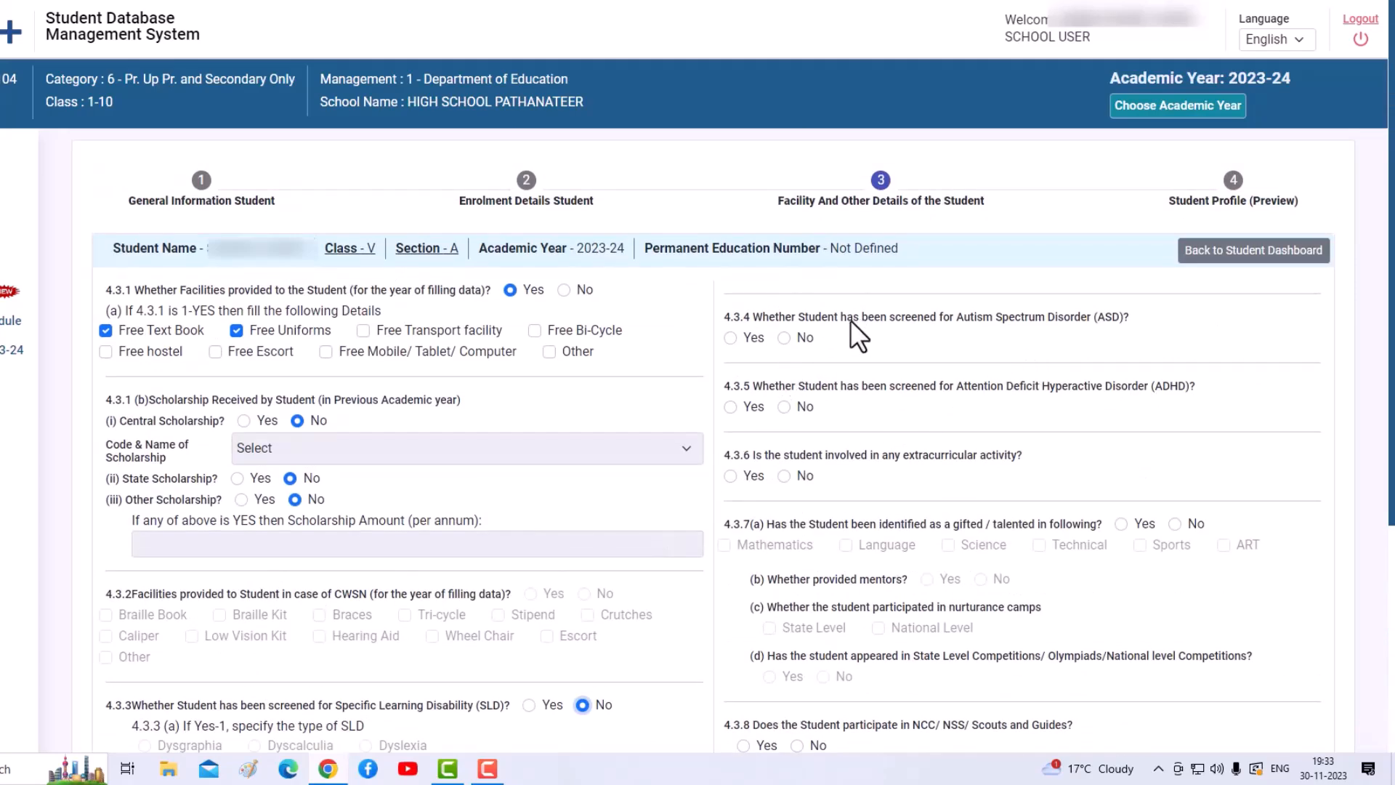
left_click(785, 338)
left_click(784, 406)
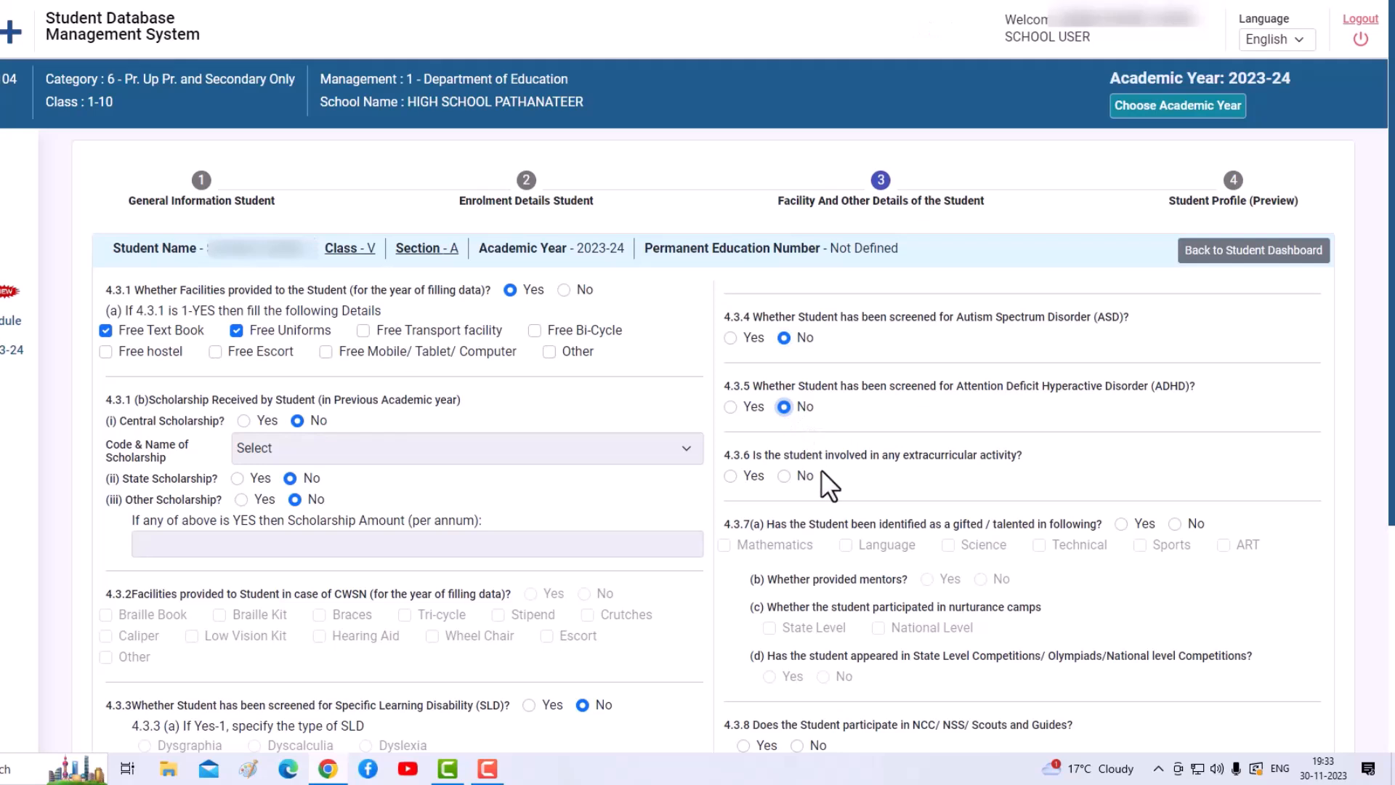
left_click(784, 476)
left_click(1176, 525)
scroll(913, 623, "down", 3)
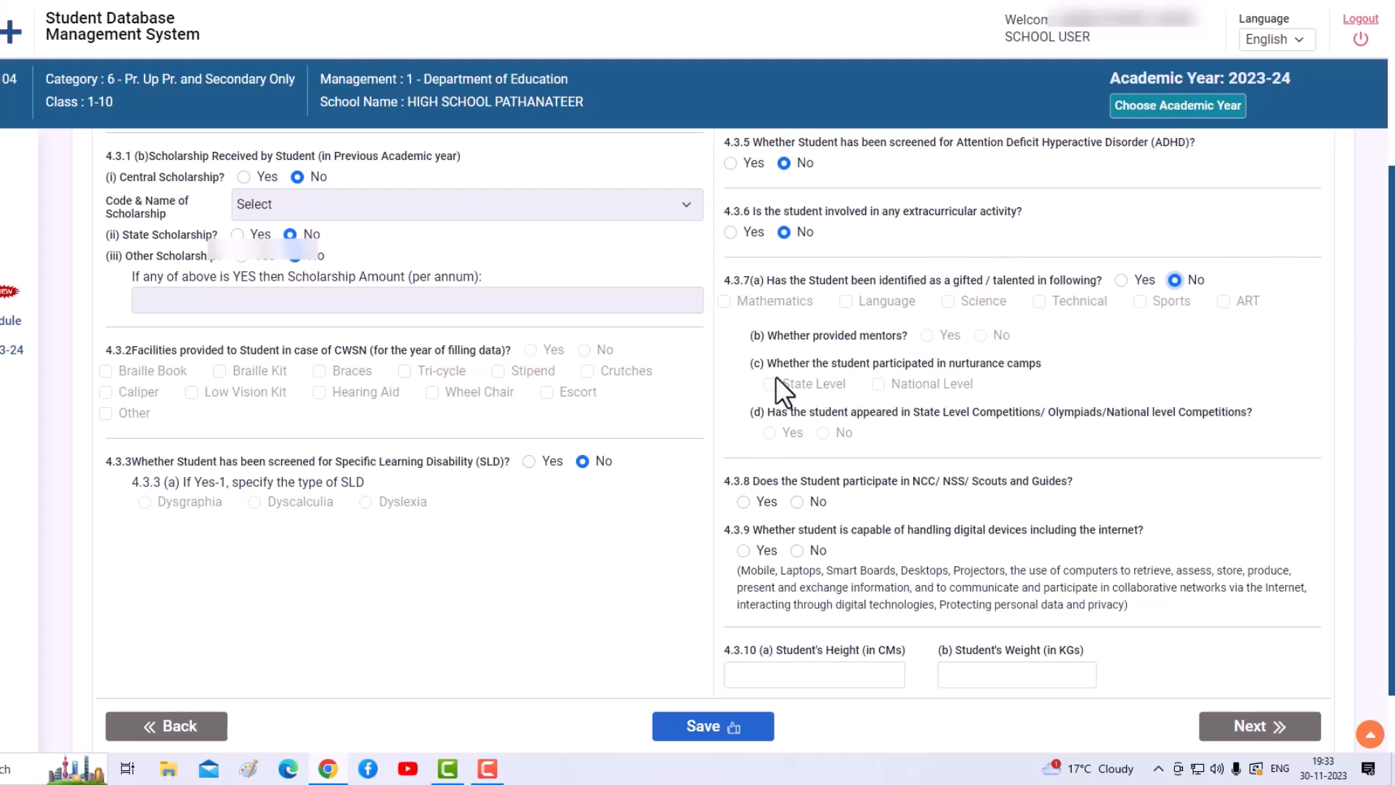
left_click(798, 502)
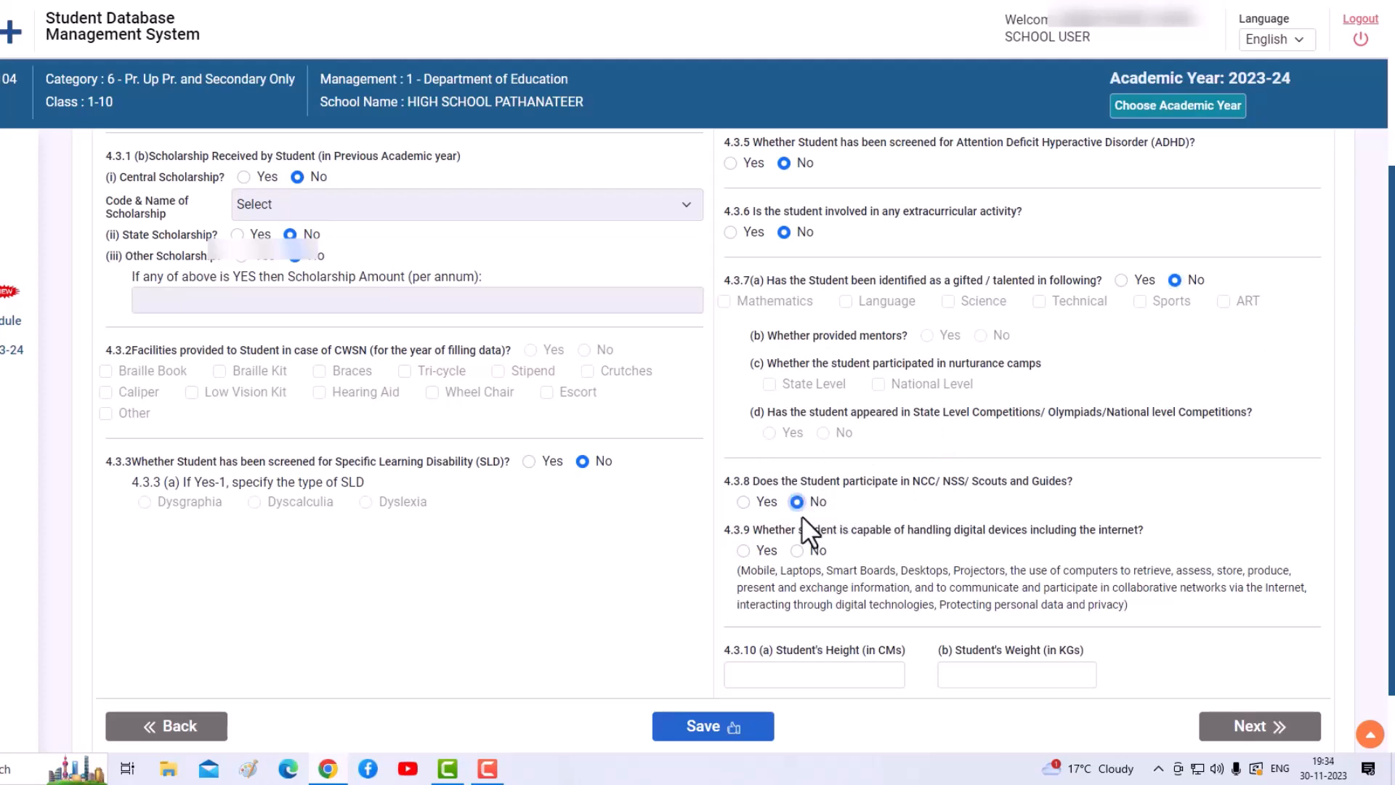
- Answer Yes to digital devices, enter height 88 cm and weight 34 kg, and save
left_click(744, 550)
left_click(835, 673)
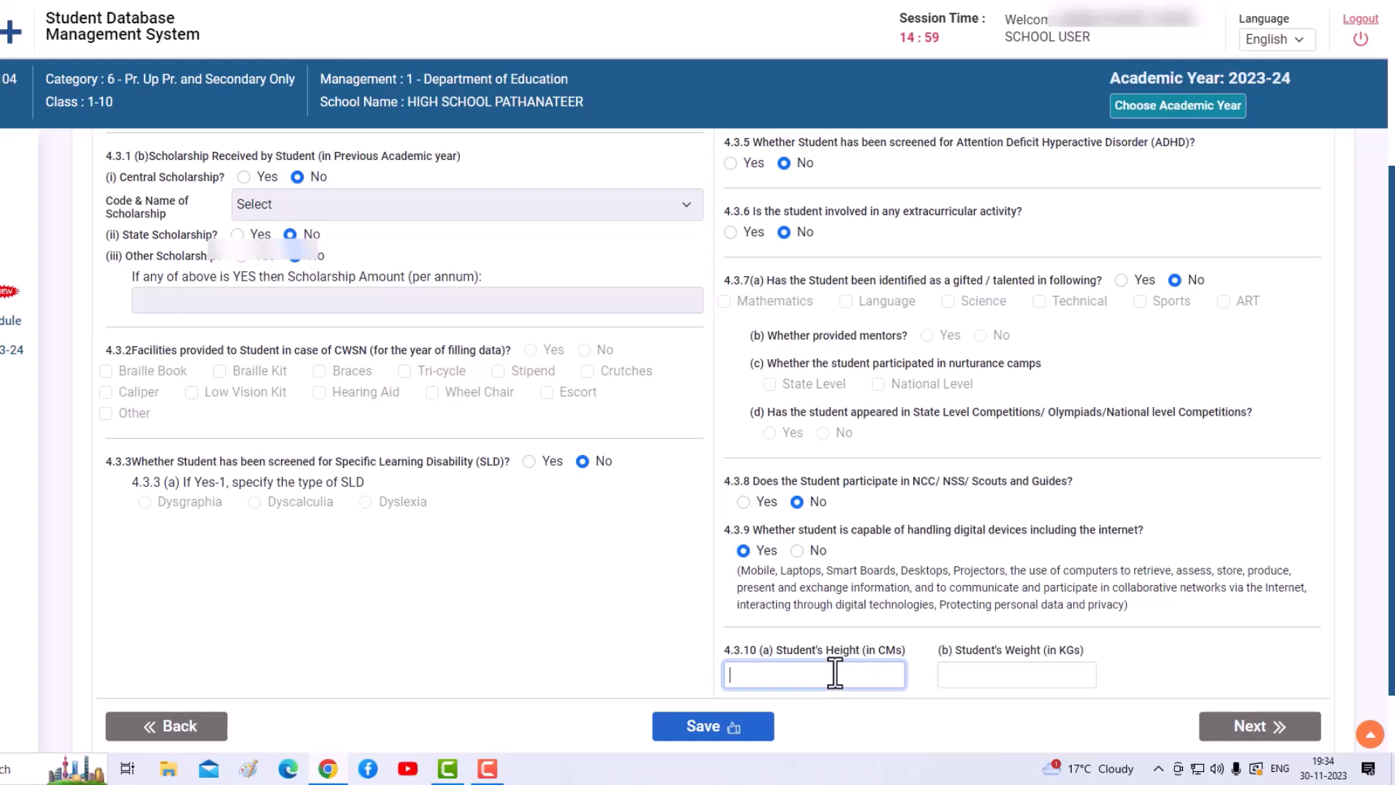
type("88")
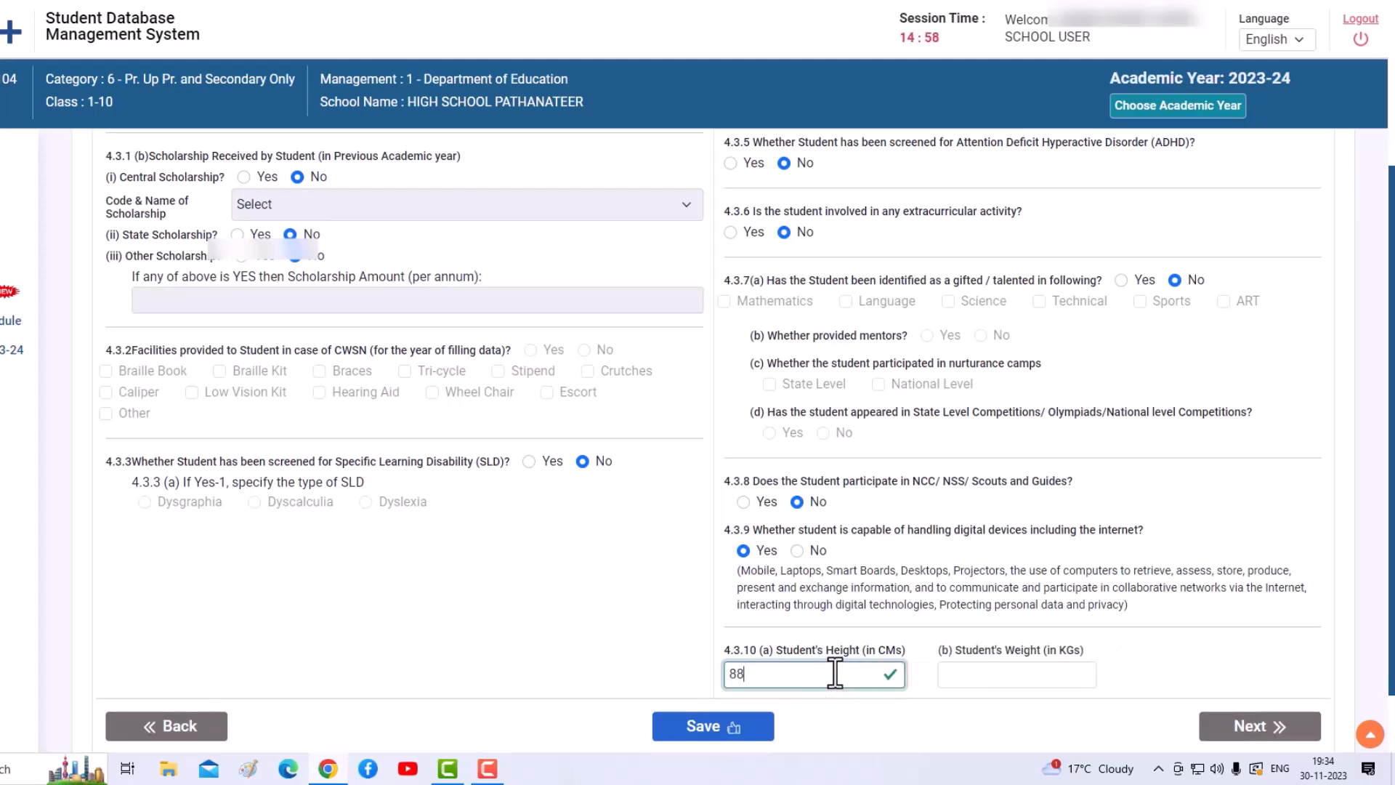
left_click(994, 684)
type("34")
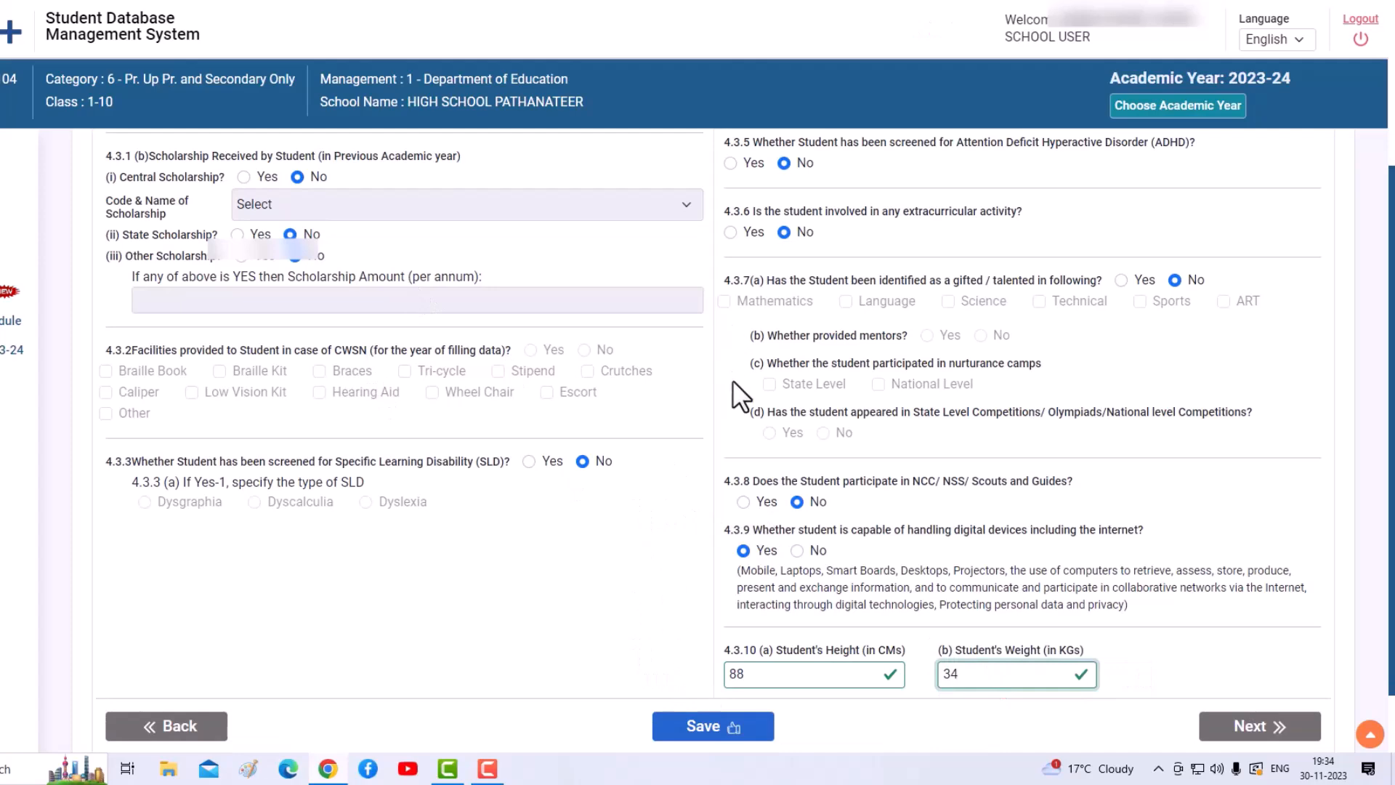
scroll(733, 369, "down", 1)
left_click(715, 653)
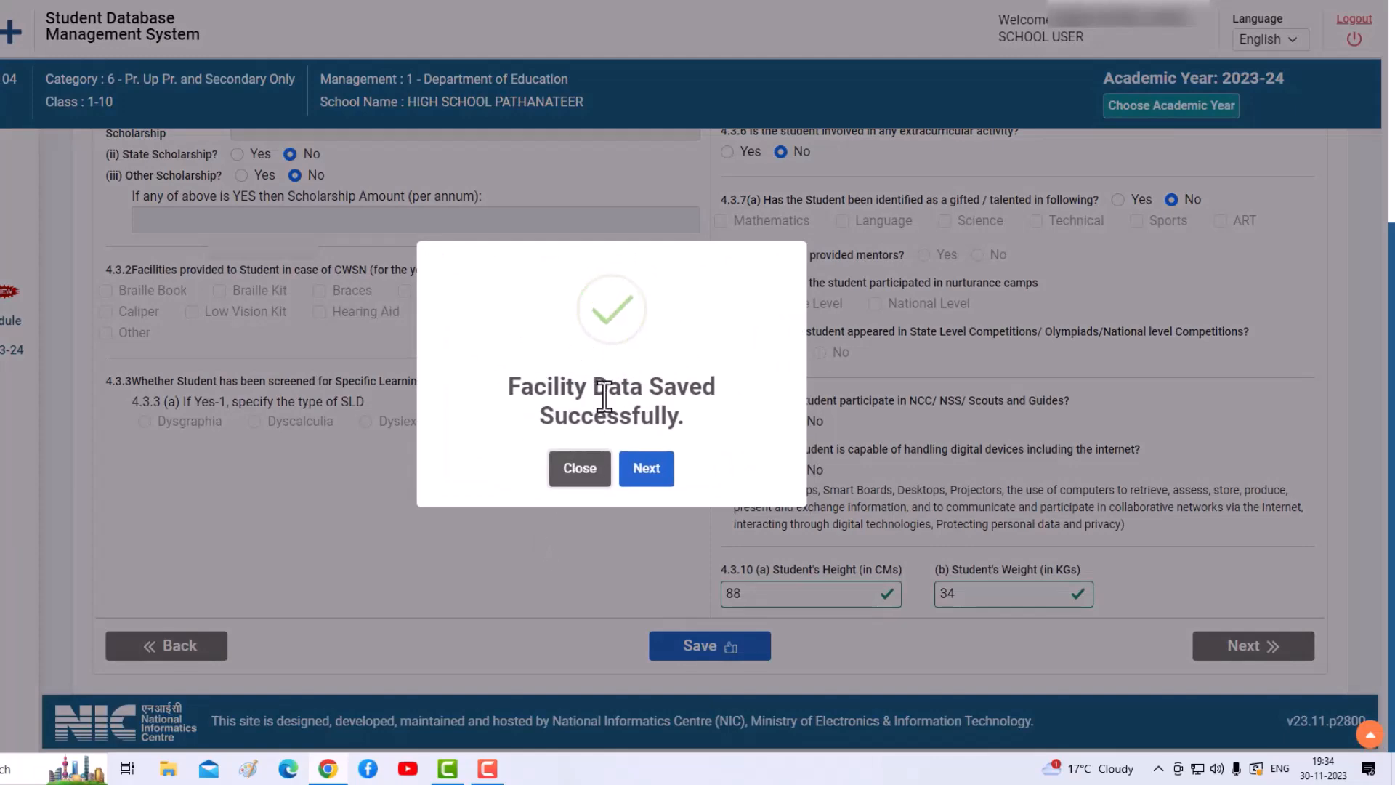
- Continue to the Student Profile preview and review the saved details, including height 88 CMs
left_click(649, 482)
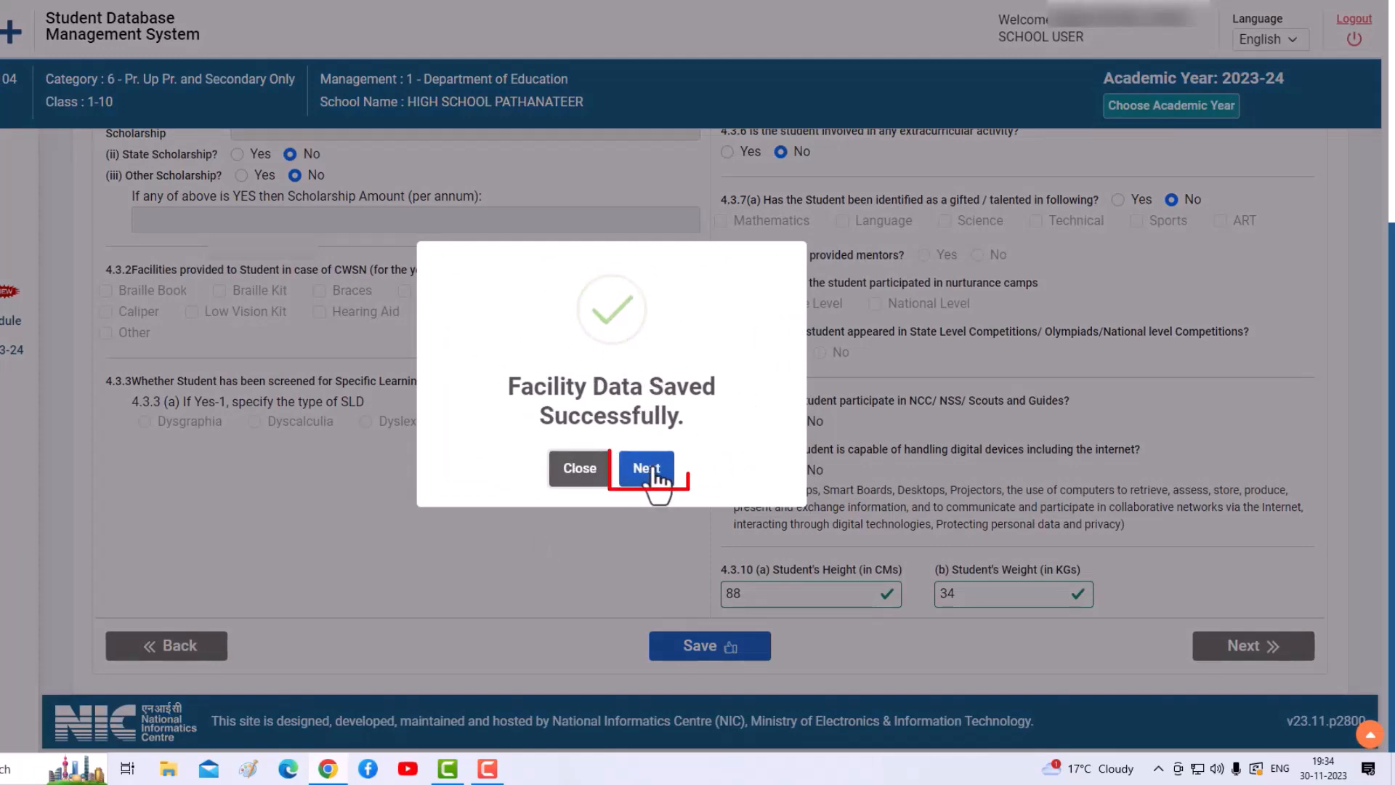
scroll(492, 393, "down", 10)
scroll(491, 391, "down", 10)
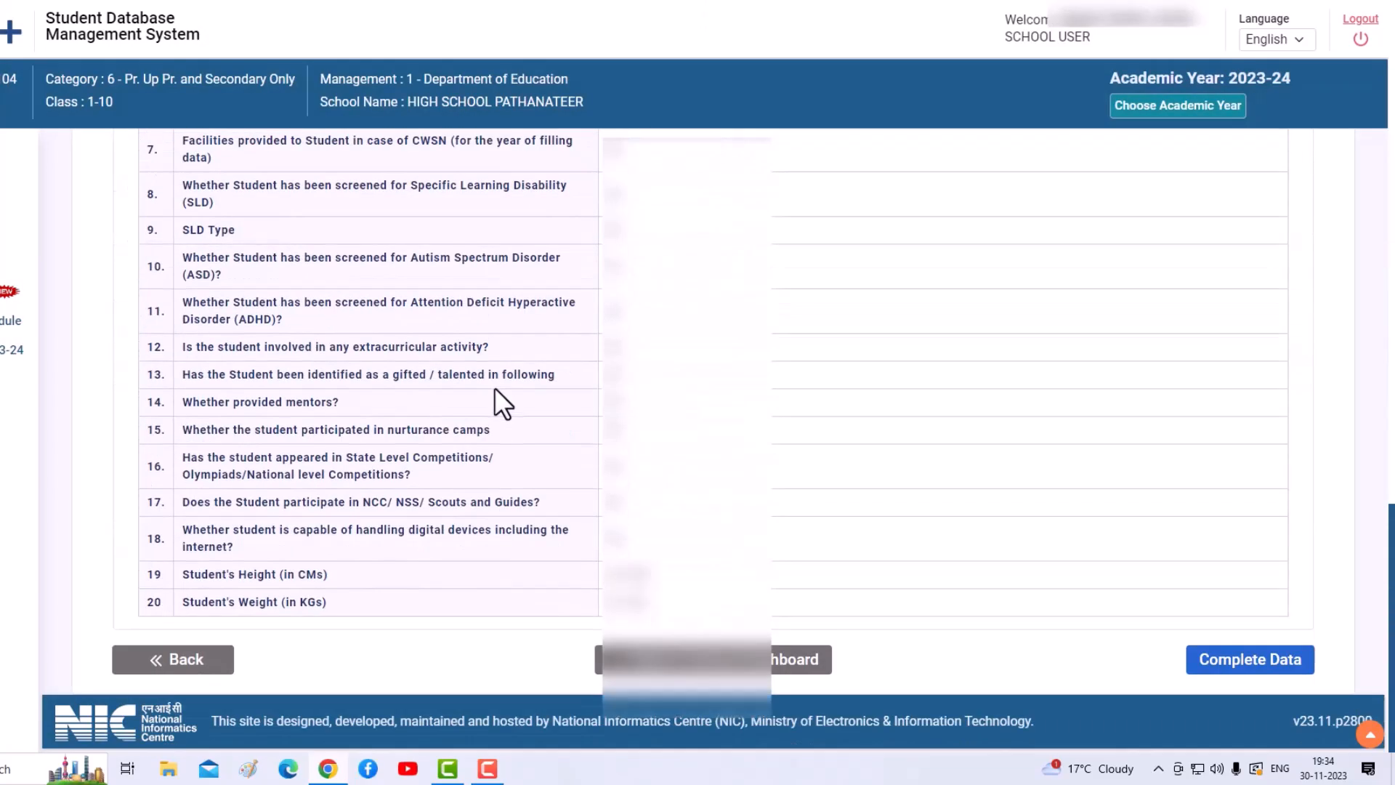
scroll(494, 393, "up", 15)
scroll(501, 396, "up", 5)
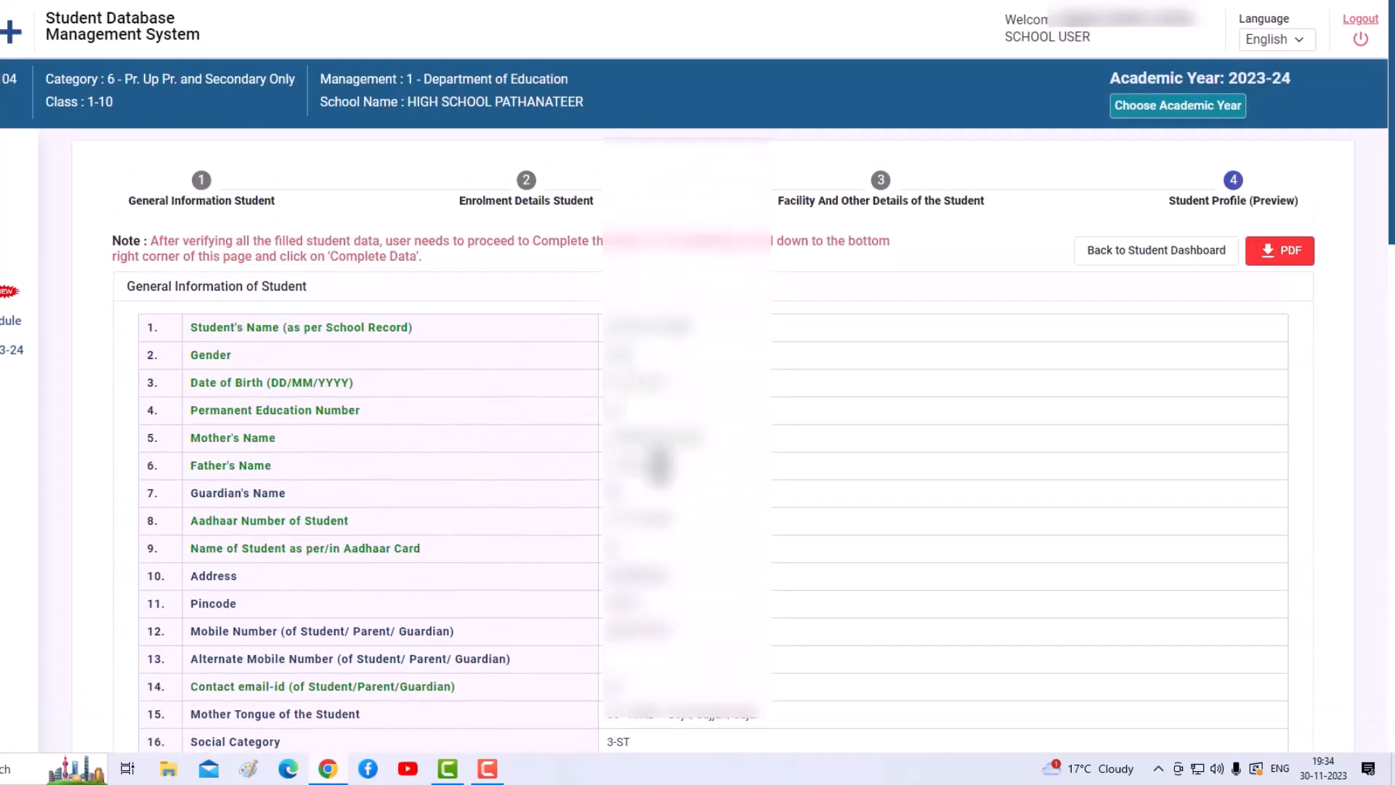
scroll(658, 472, "down", 2)
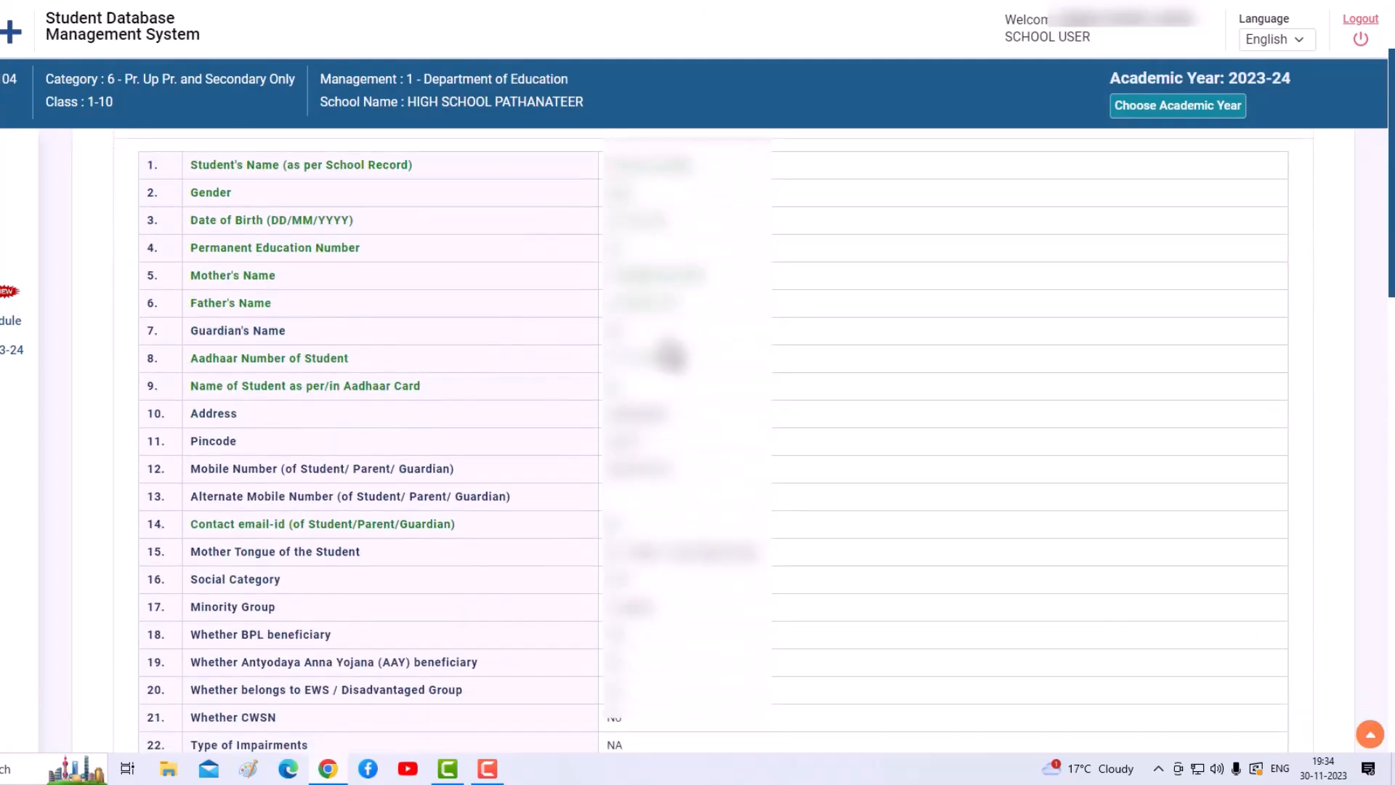
scroll(672, 356, "down", 10)
scroll(680, 355, "down", 10)
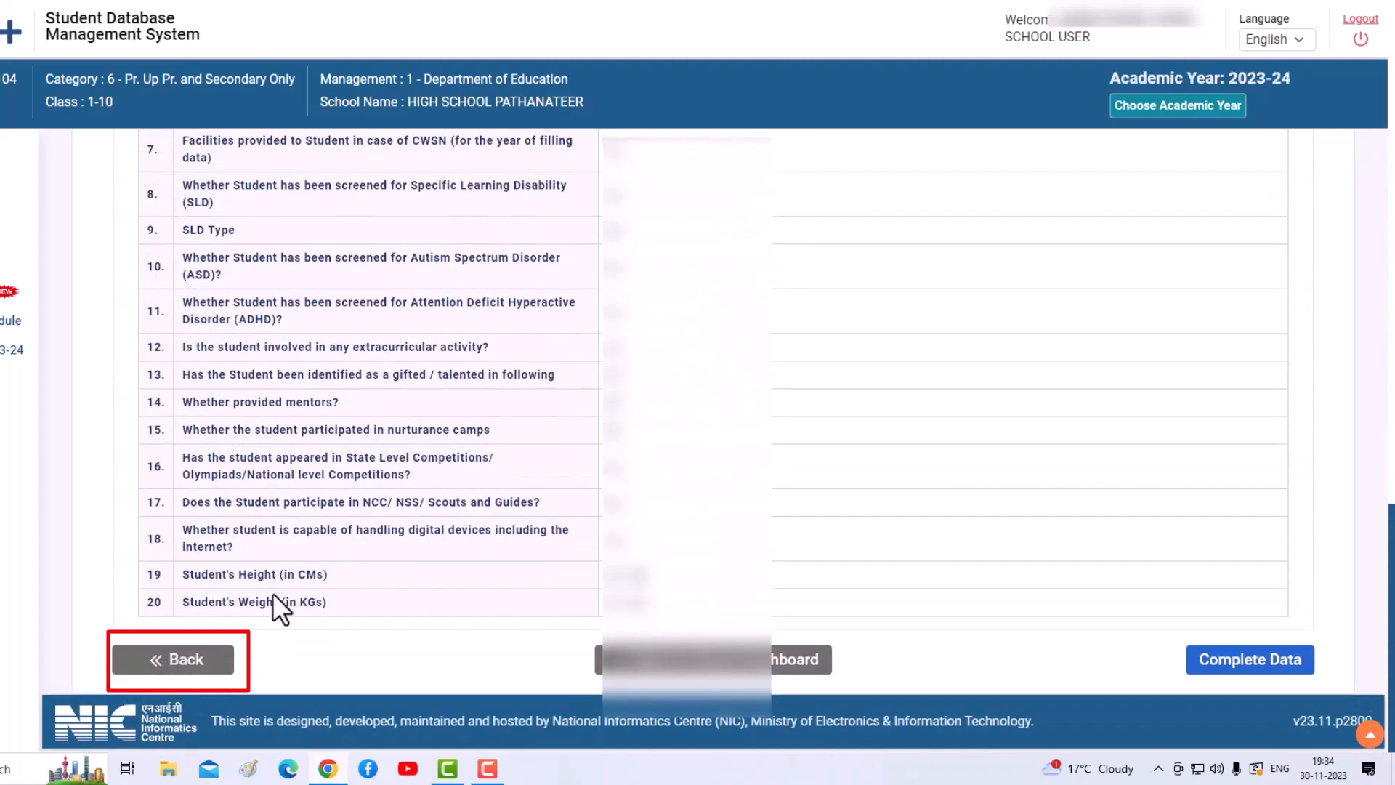
scroll(423, 456, "up", 2)
scroll(424, 455, "up", 15)
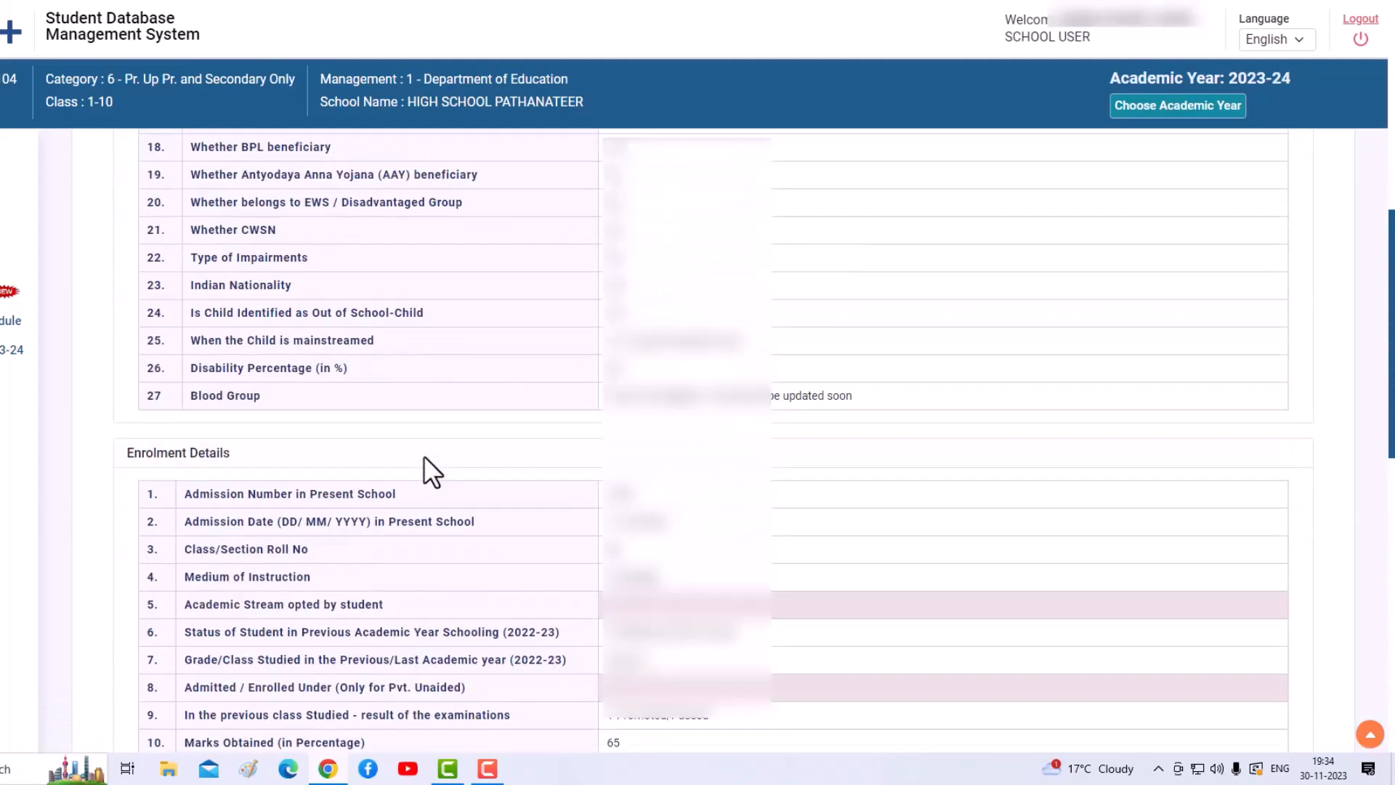
scroll(428, 457, "down", 12)
scroll(436, 458, "down", 5)
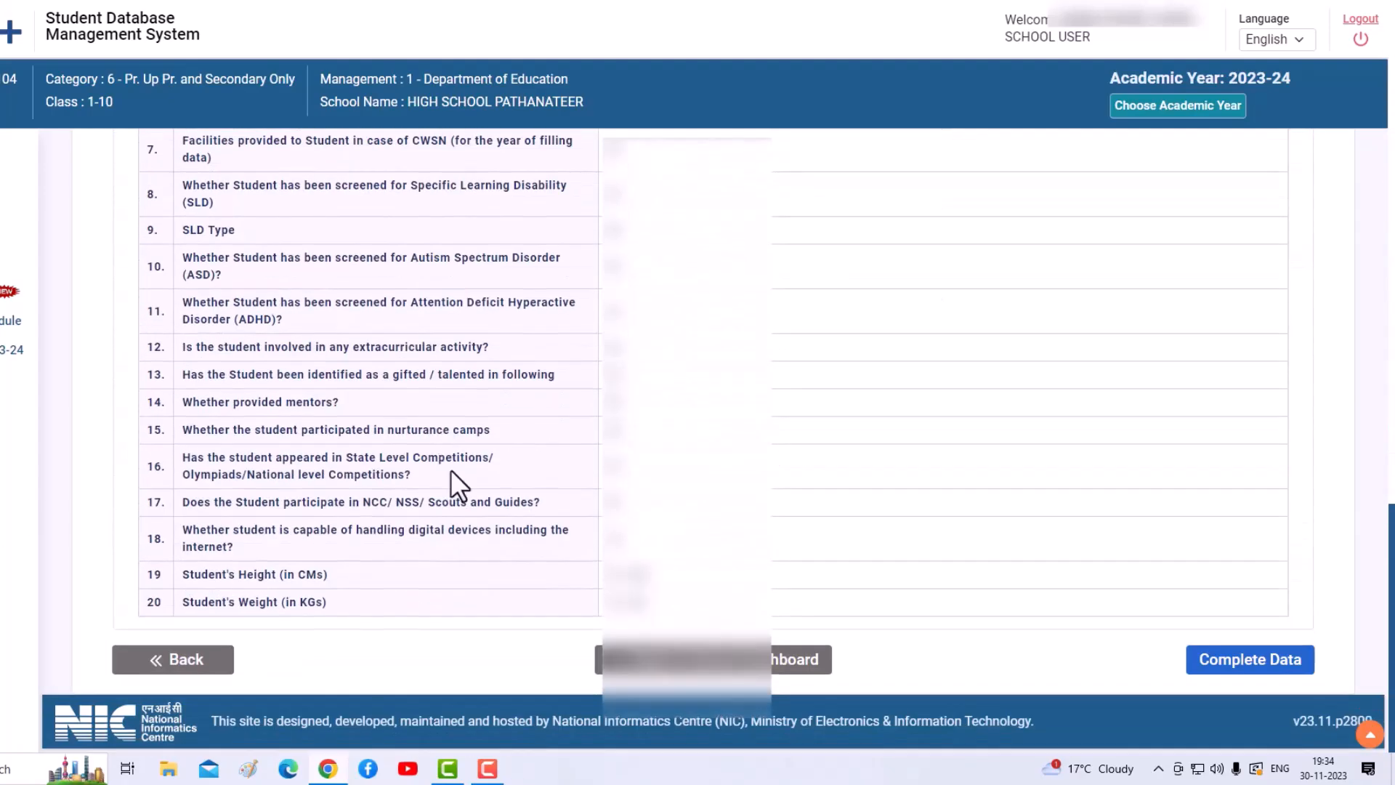
- Mark the Class V student's data as Completed and return to the school dashboard
left_click(1264, 663)
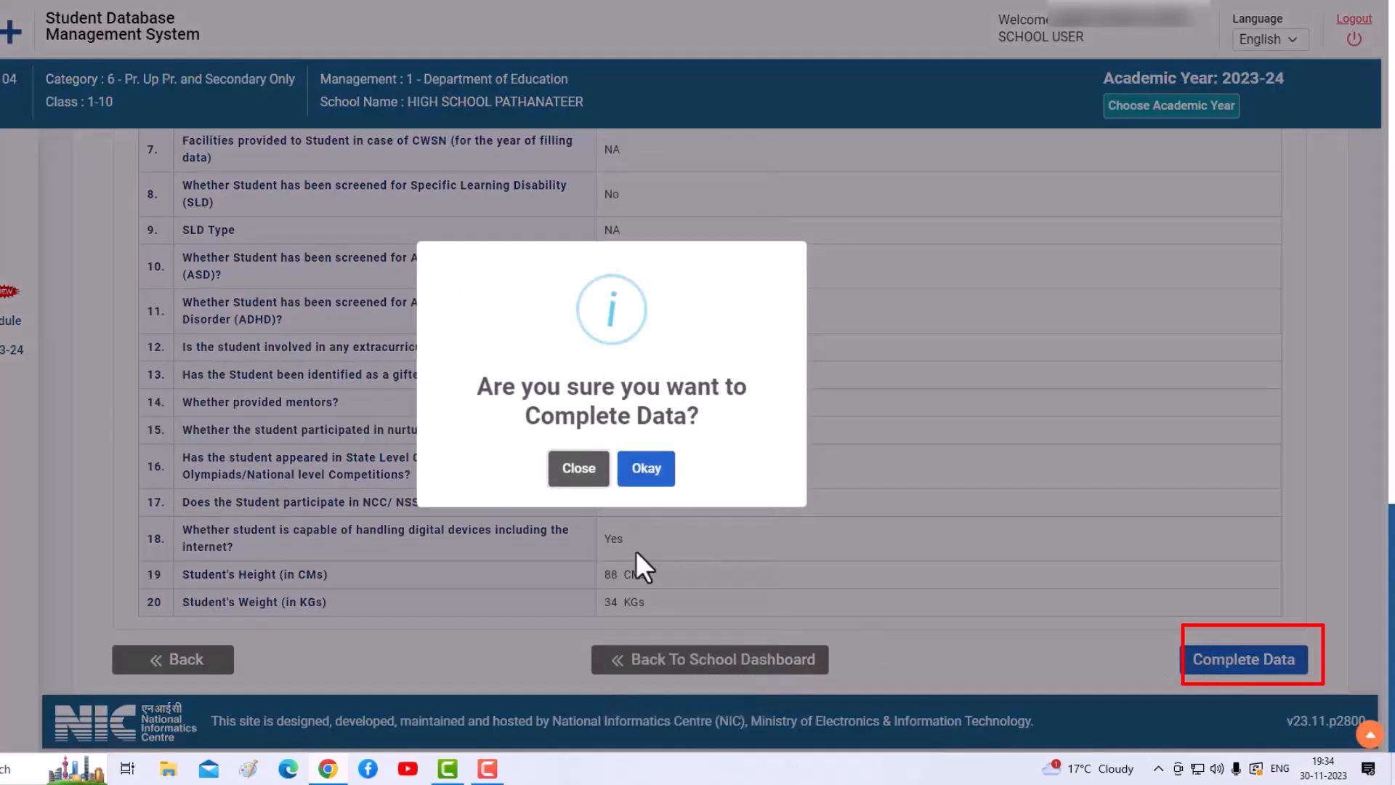
left_click(643, 471)
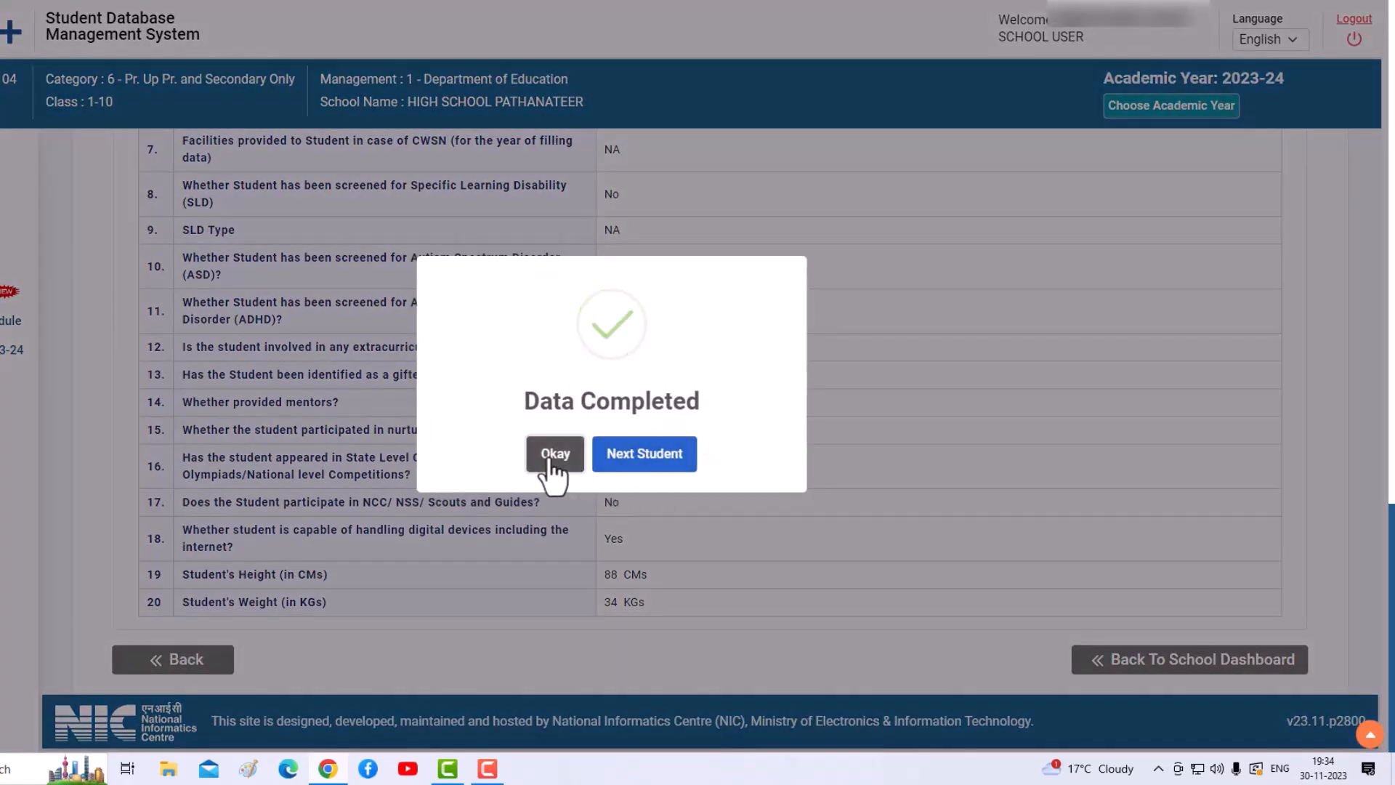
left_click(564, 457)
left_click(1191, 663)
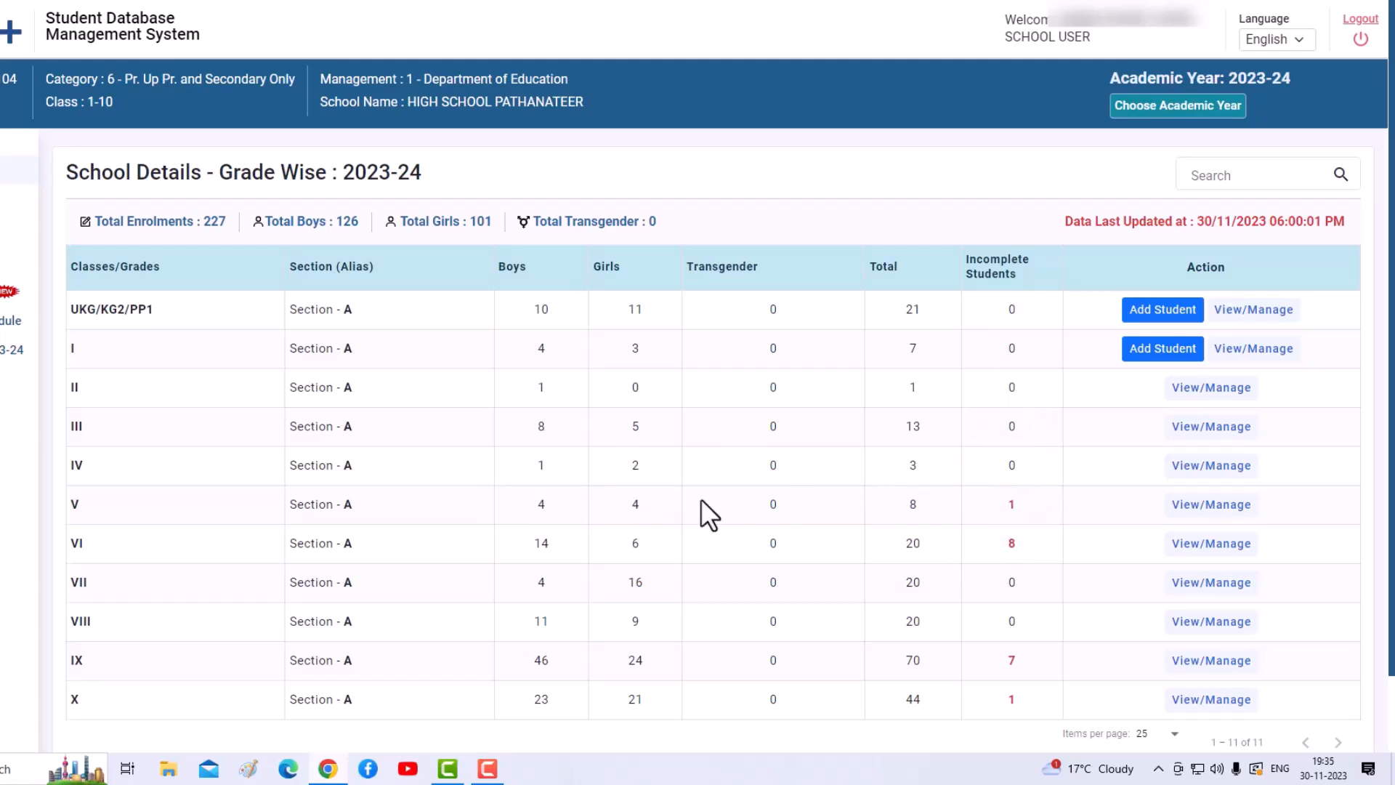
- Verify all eight Class V students show Completed, then go to List of All Students
left_click(1207, 508)
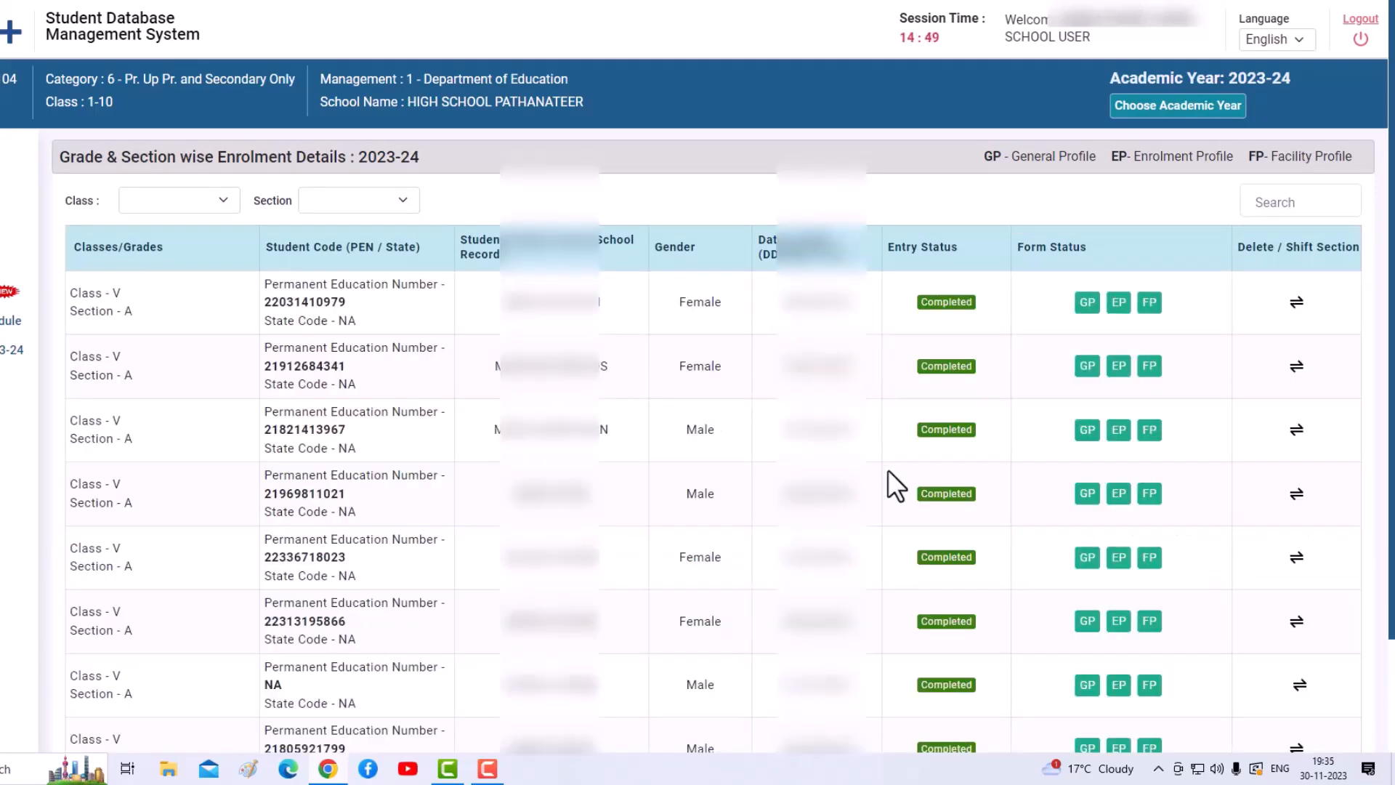
scroll(888, 470, "down", 2)
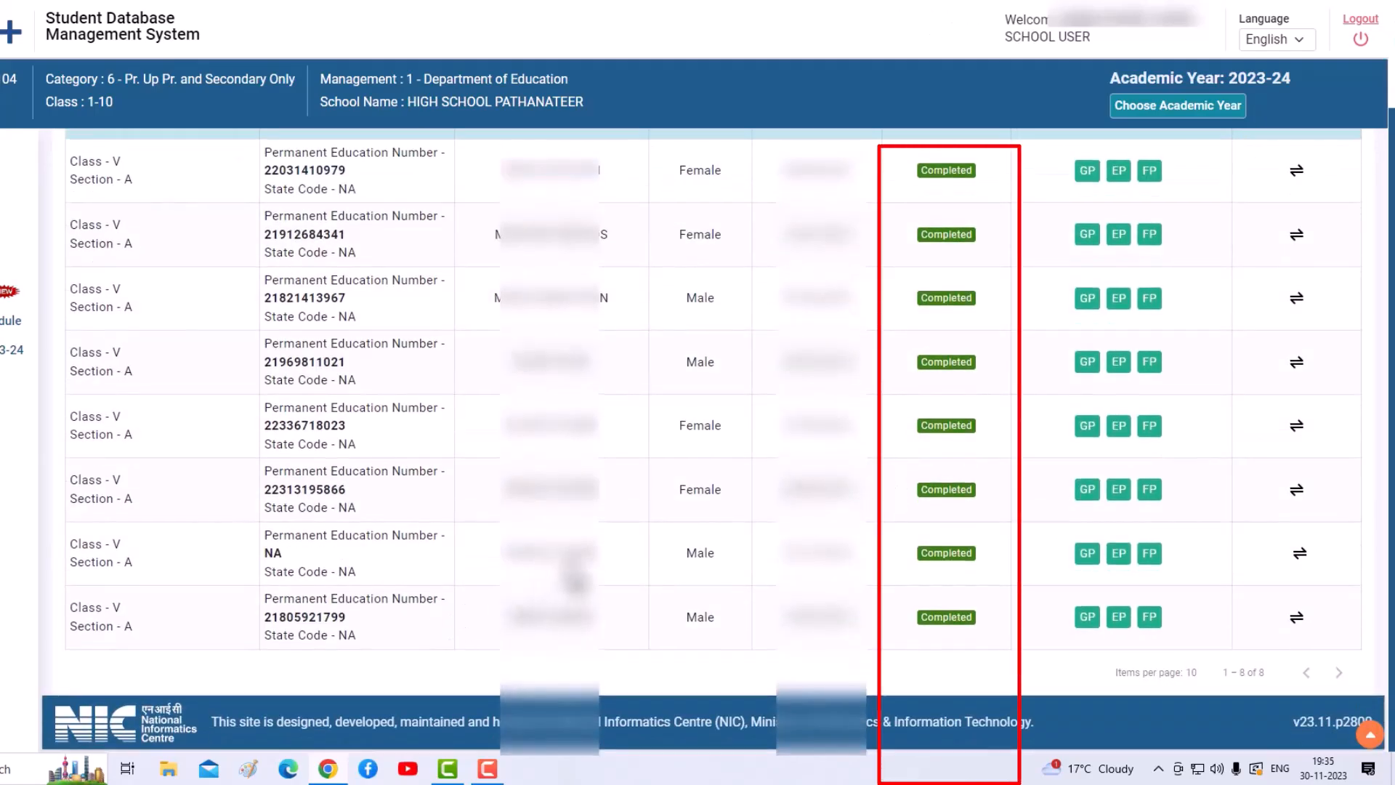
scroll(726, 486, "up", 2)
scroll(900, 308, "down", 1)
scroll(900, 312, "down", 1)
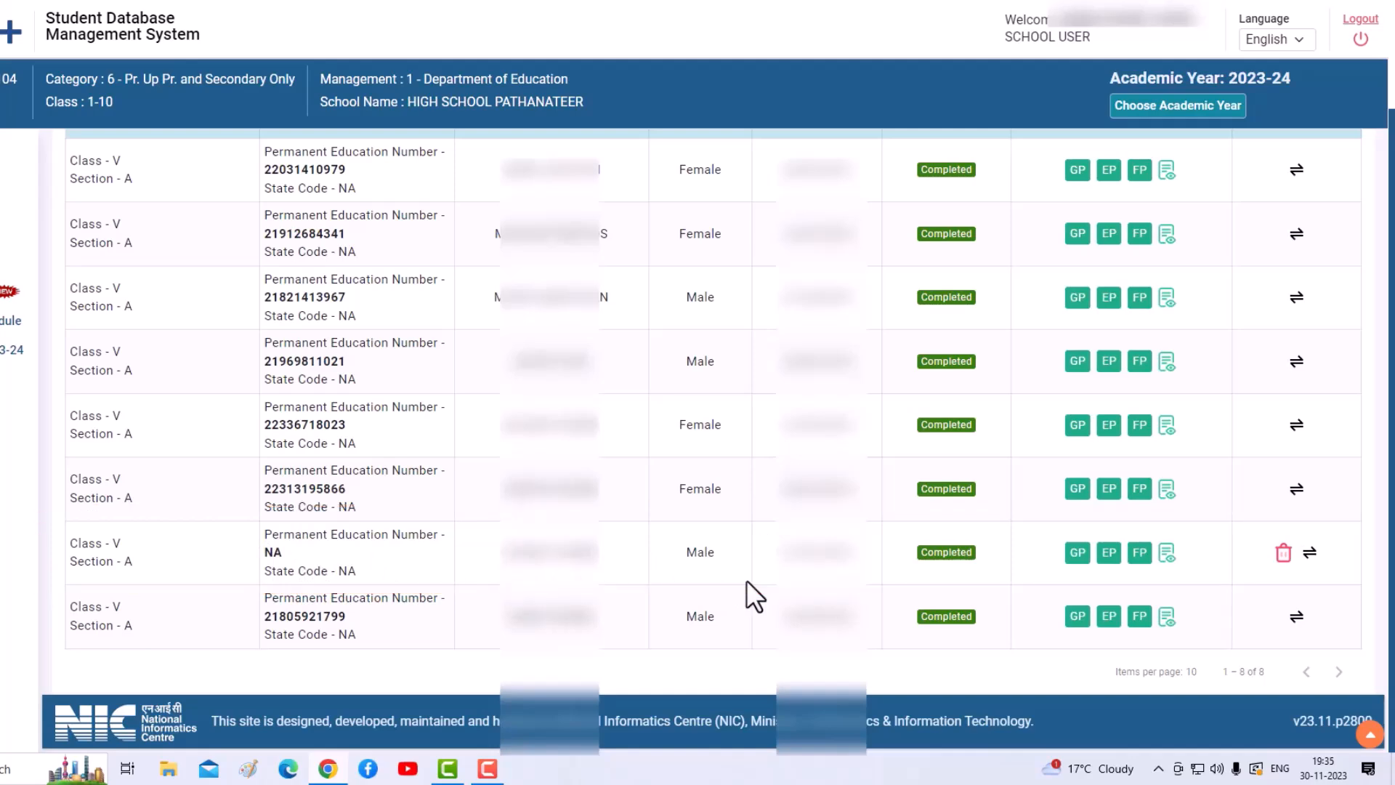
scroll(748, 580, "up", 2)
scroll(748, 580, "down", 2)
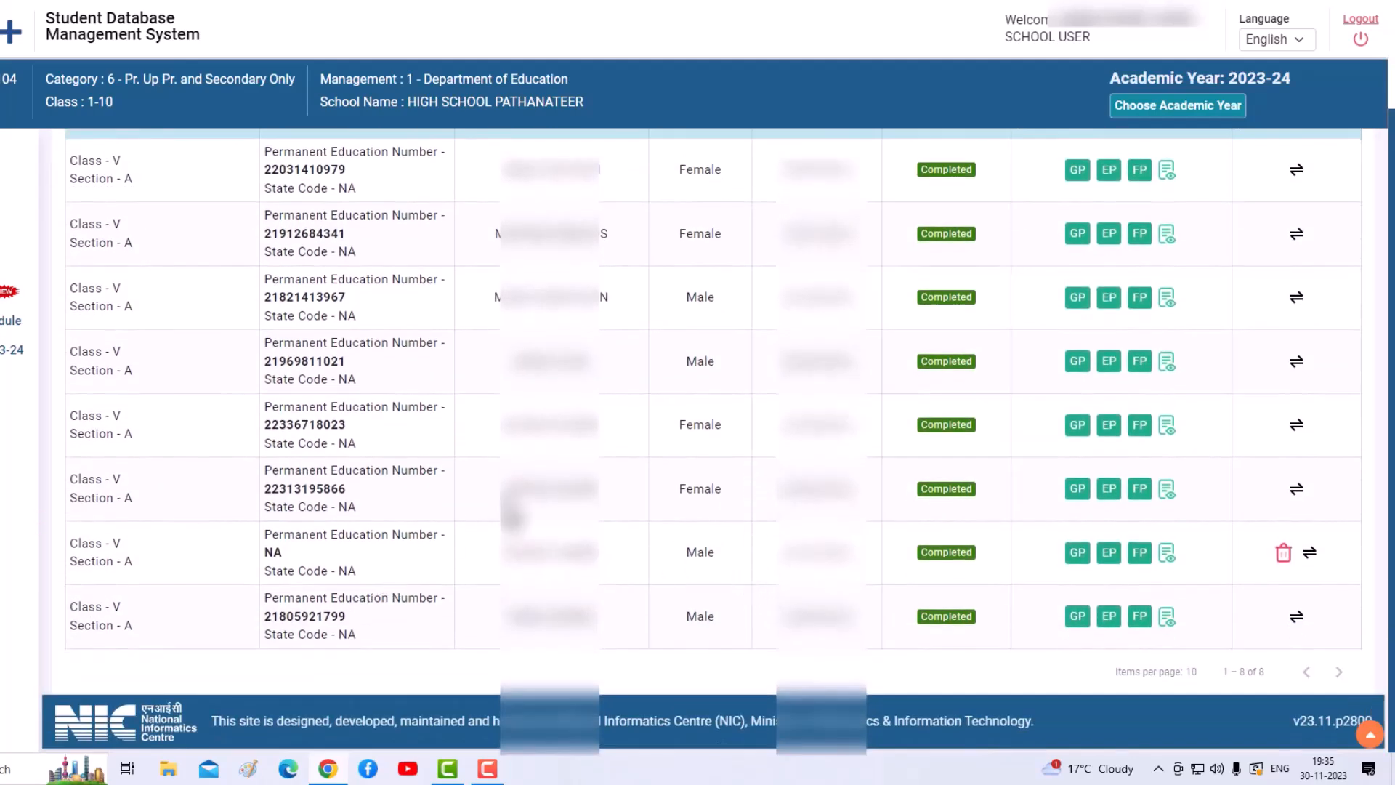
scroll(513, 517, "up", 2)
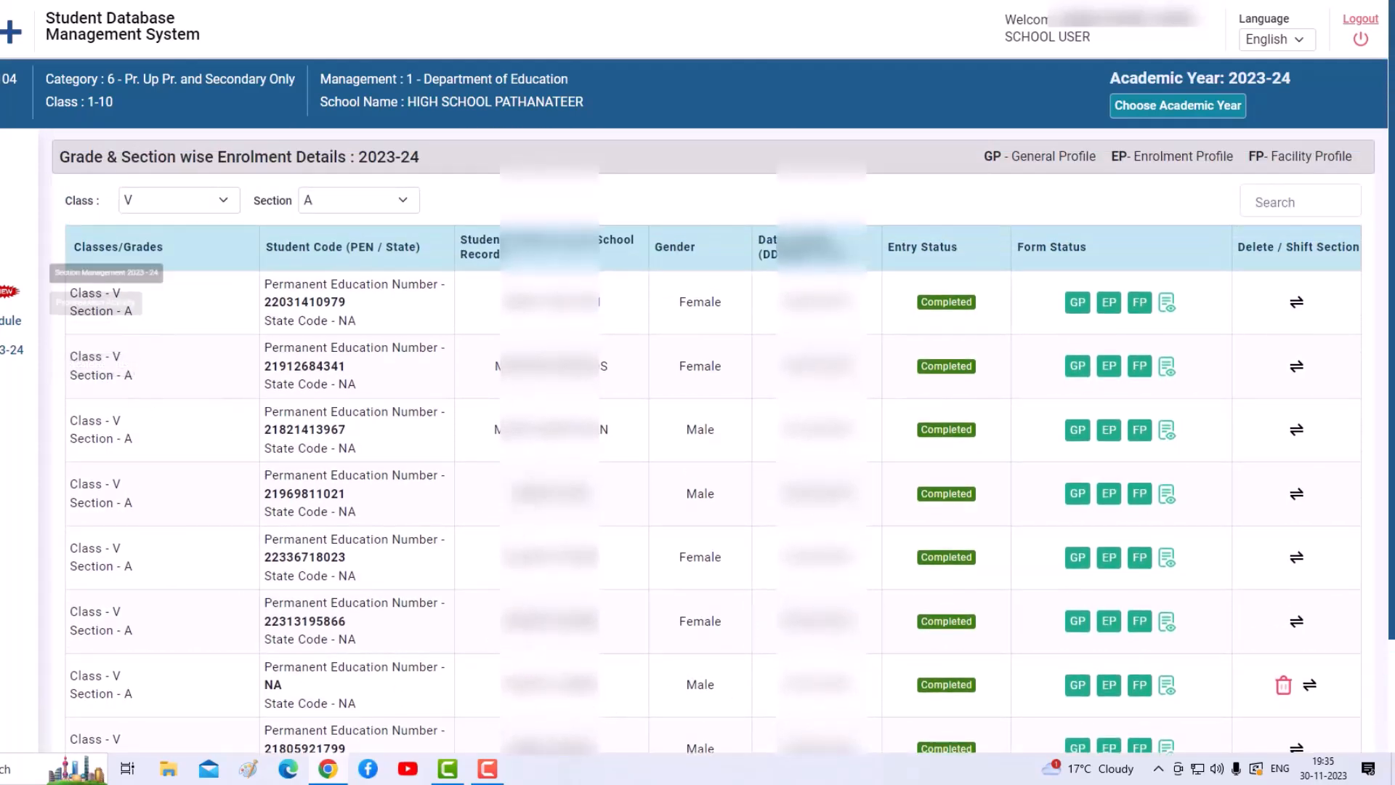
left_click(18, 169)
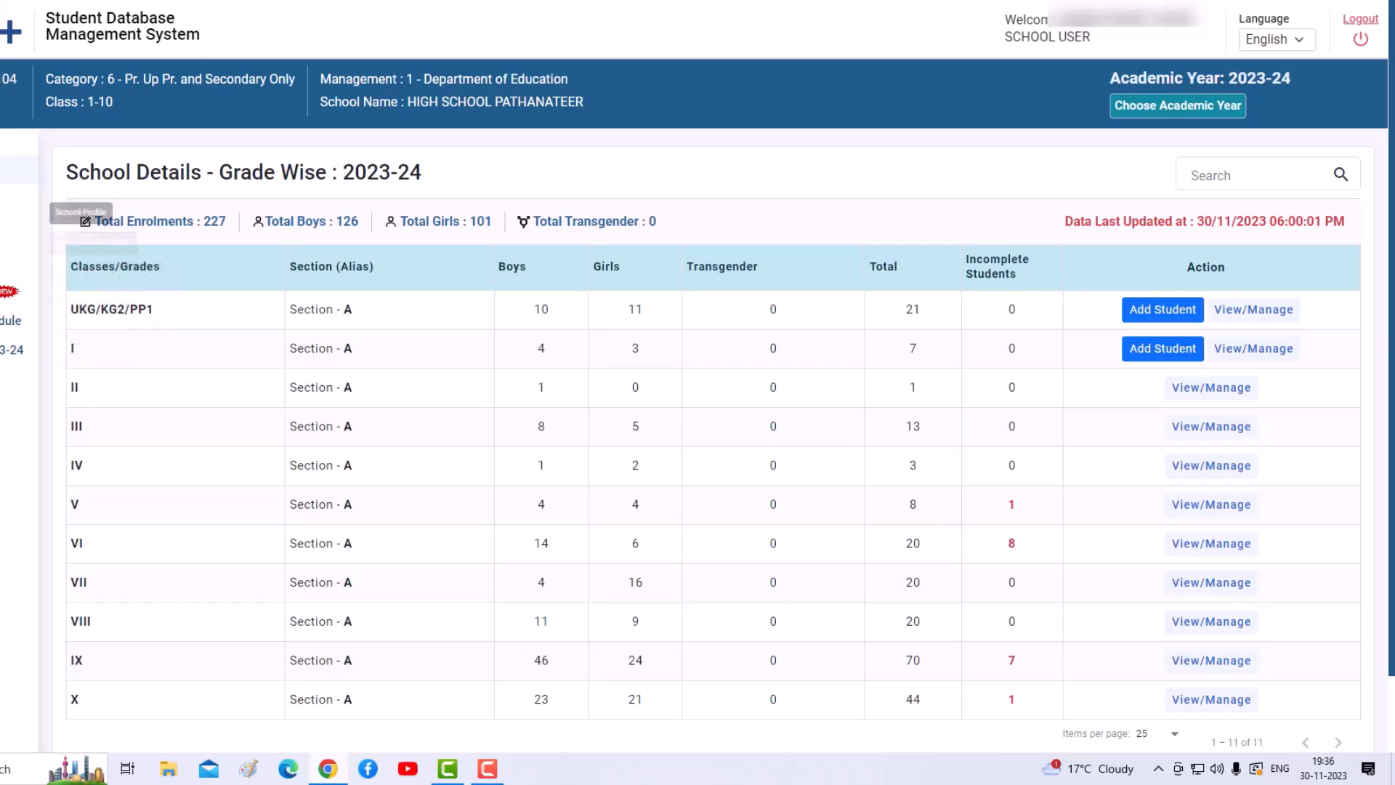
left_click(7, 231)
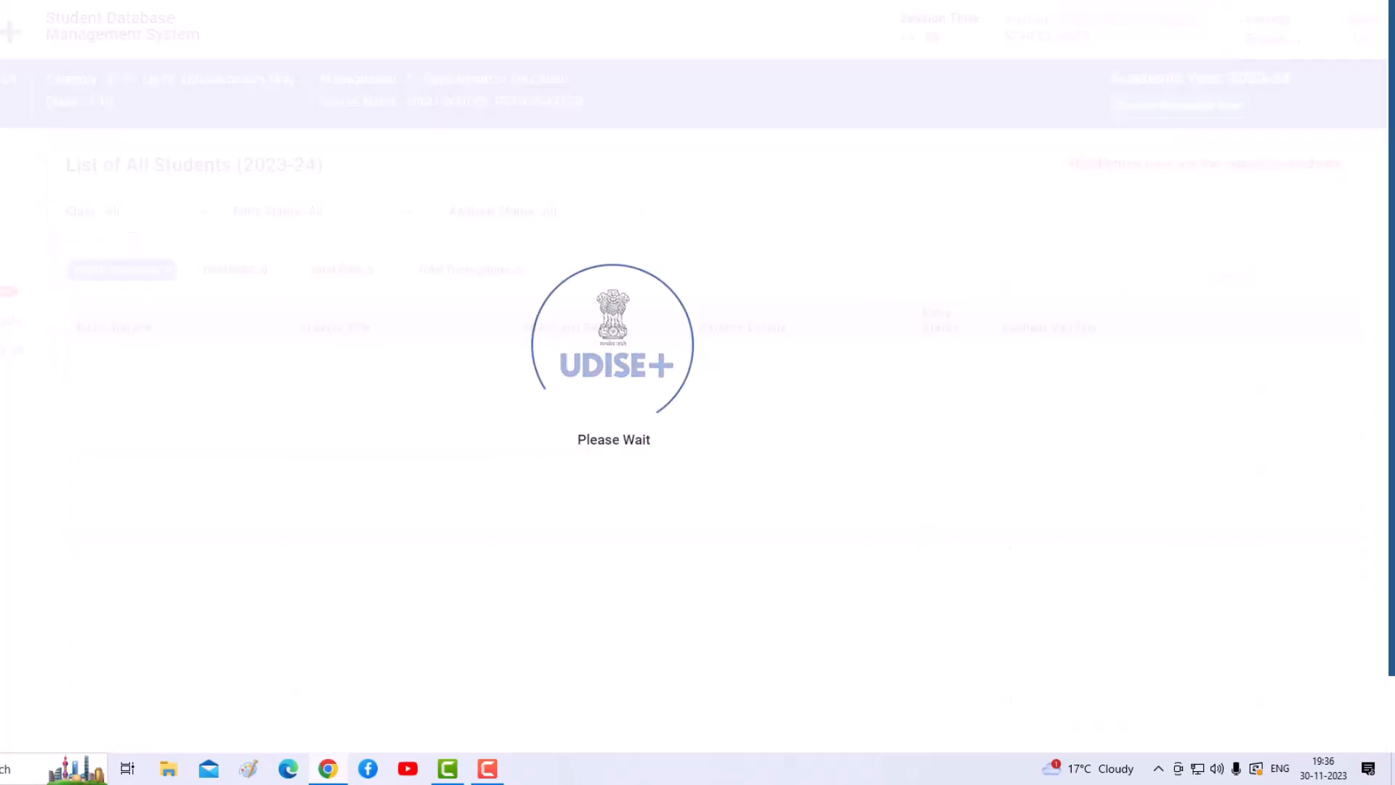